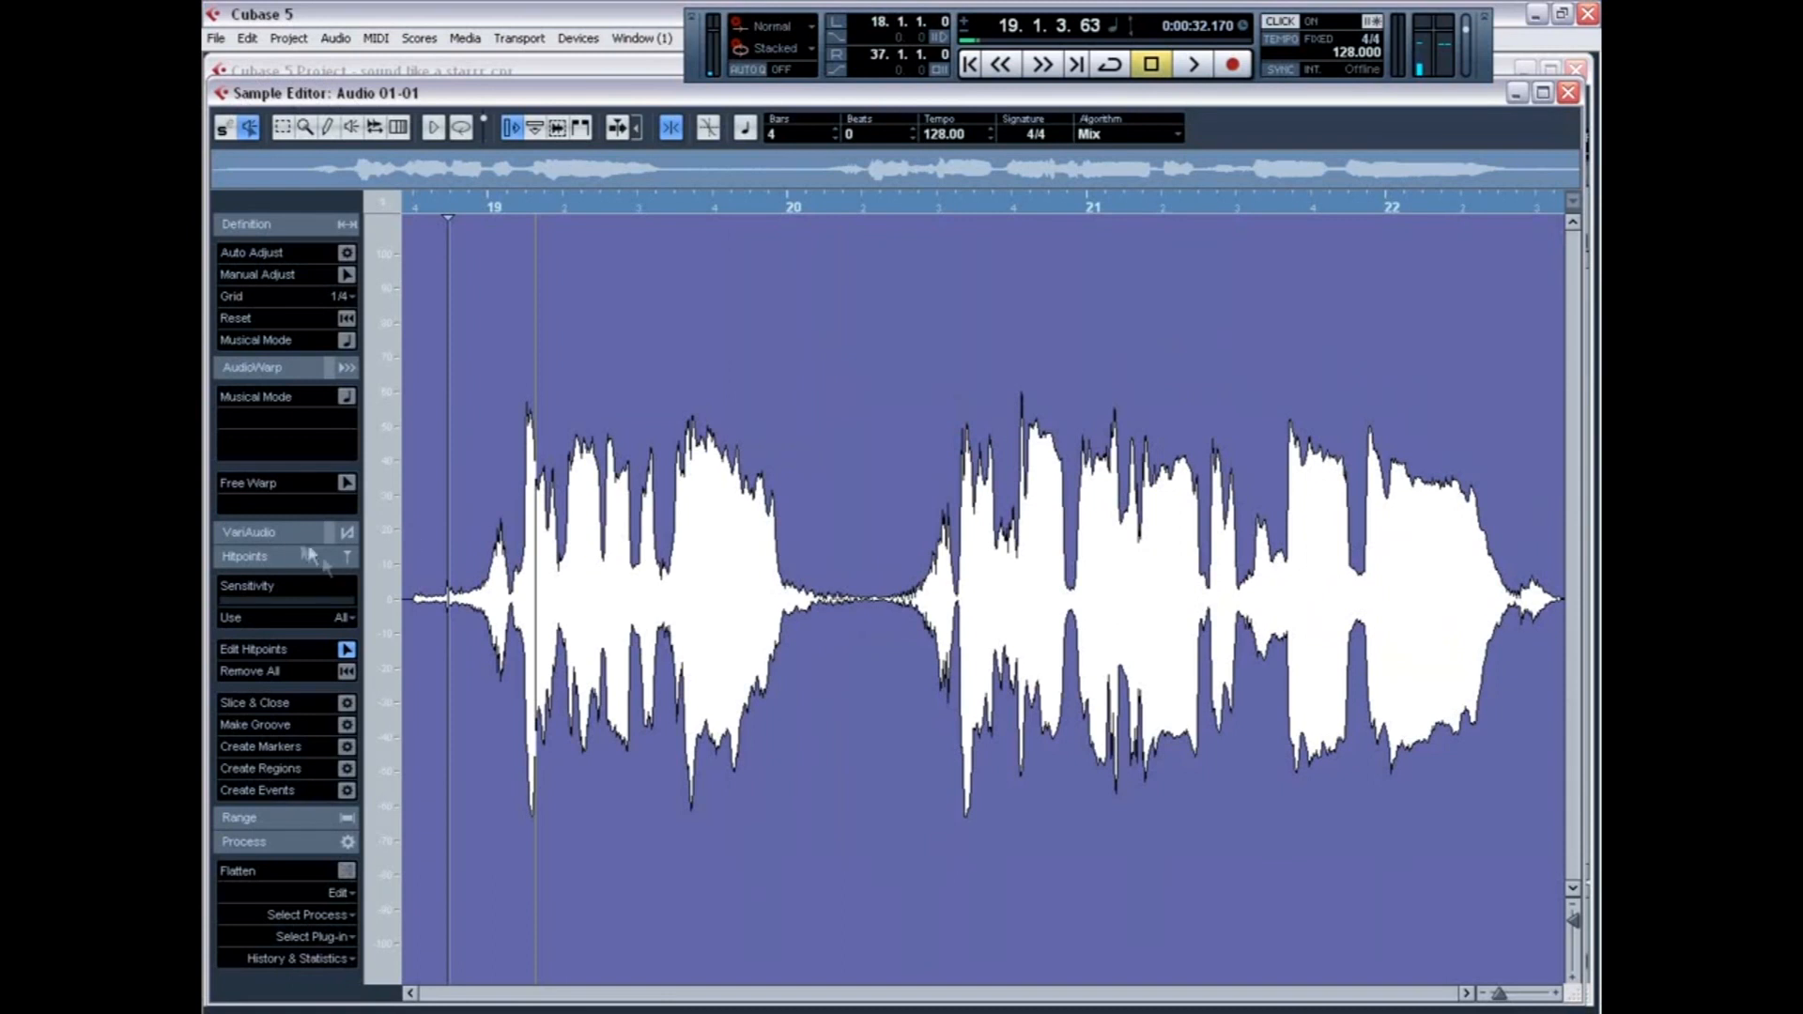
Analyze the vocal clip with VariAudio's Pitch & Warp mode and audition its detected pitch segments
click(288, 534)
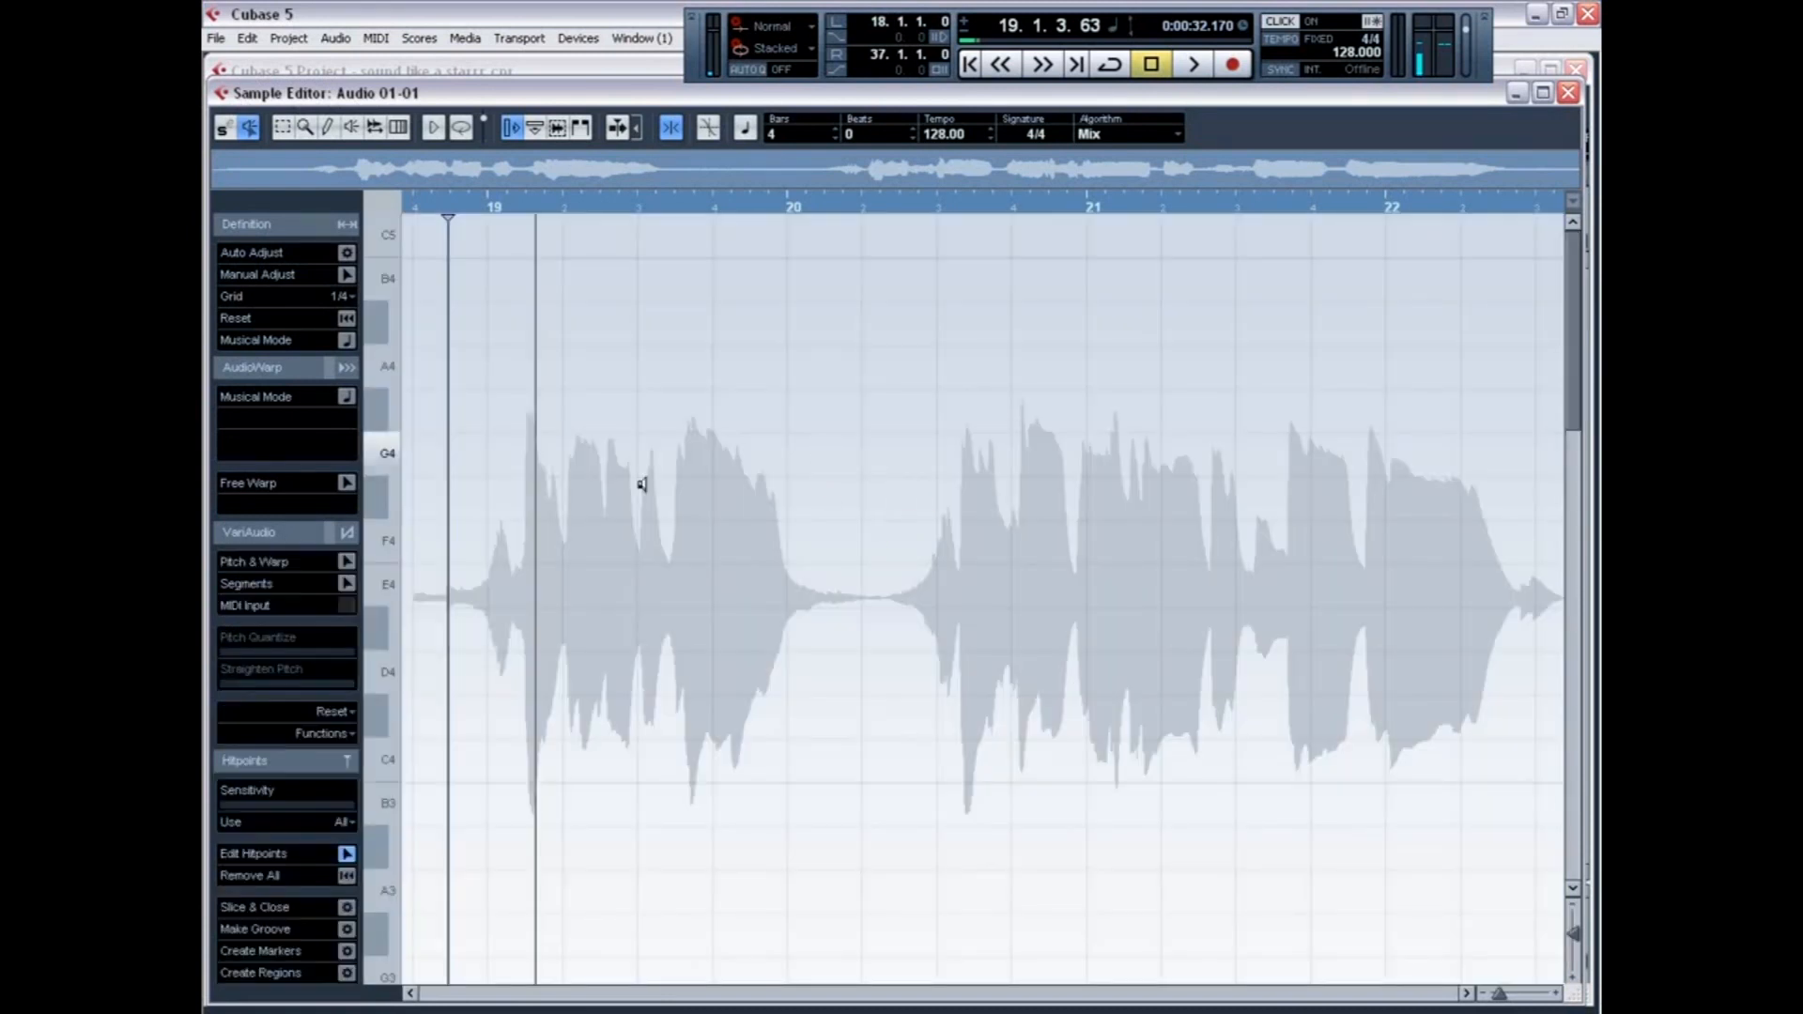
click(346, 560)
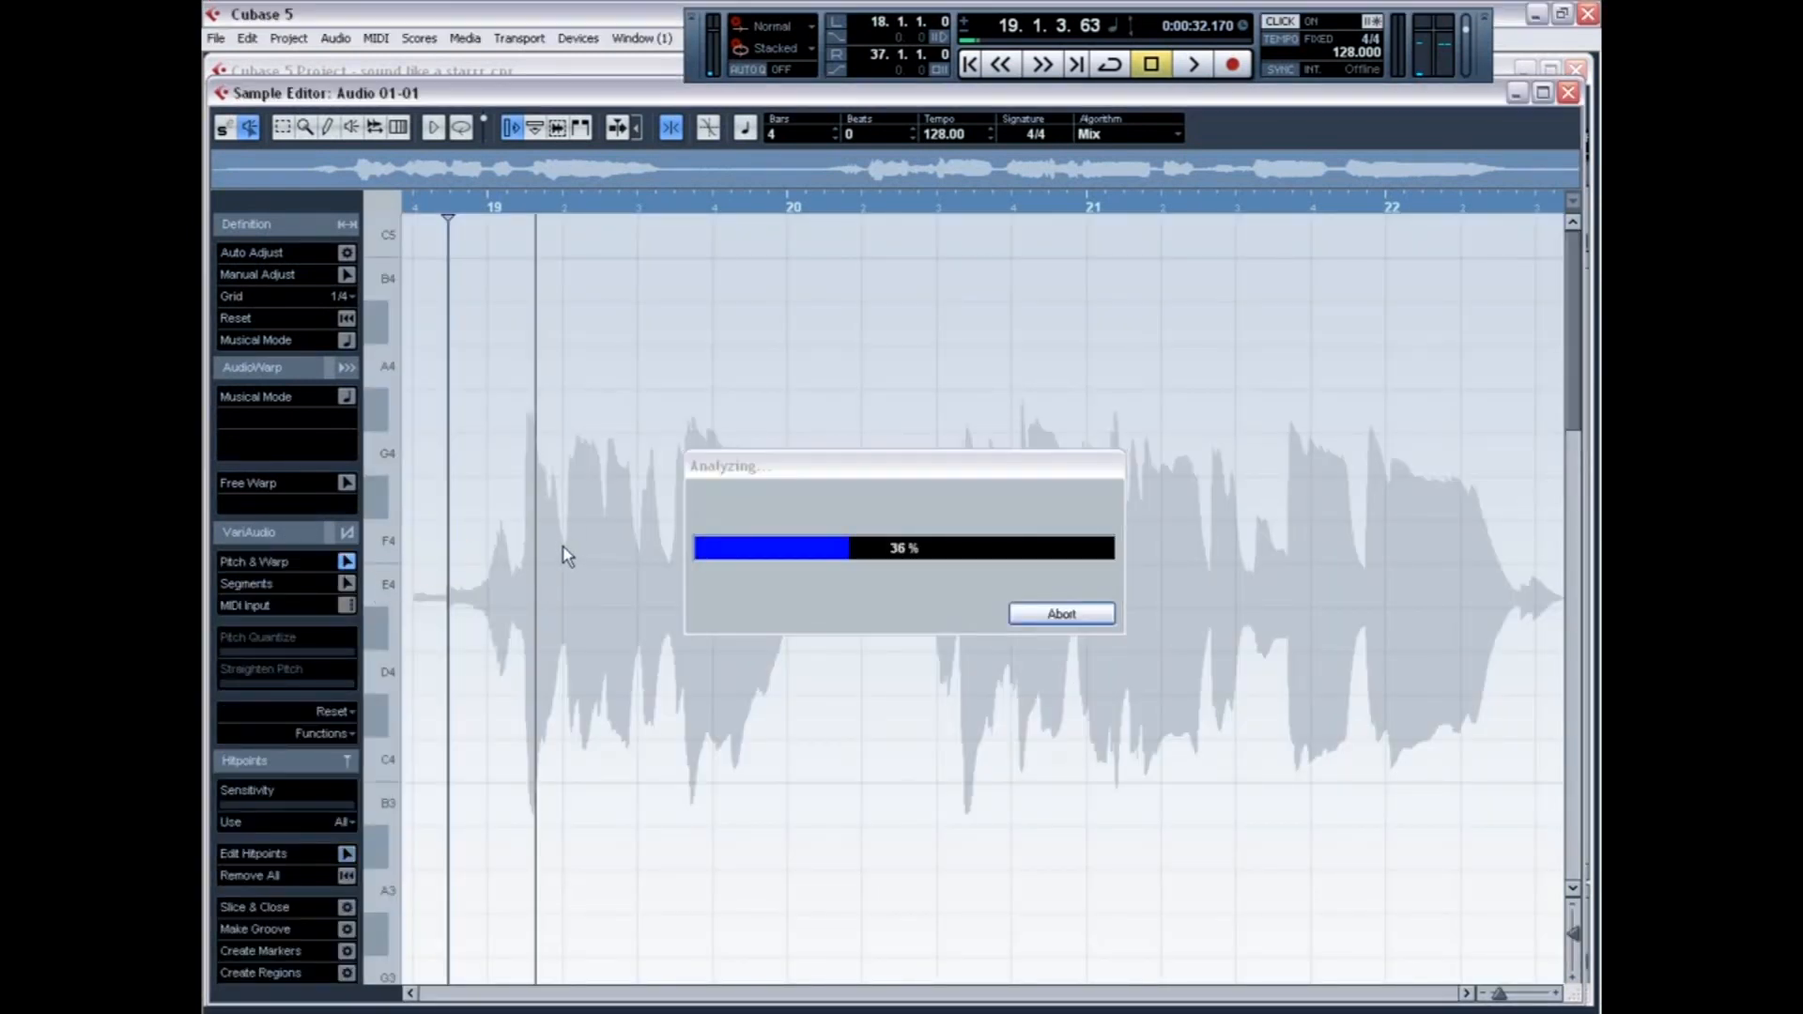
scroll(620, 507, down, 5)
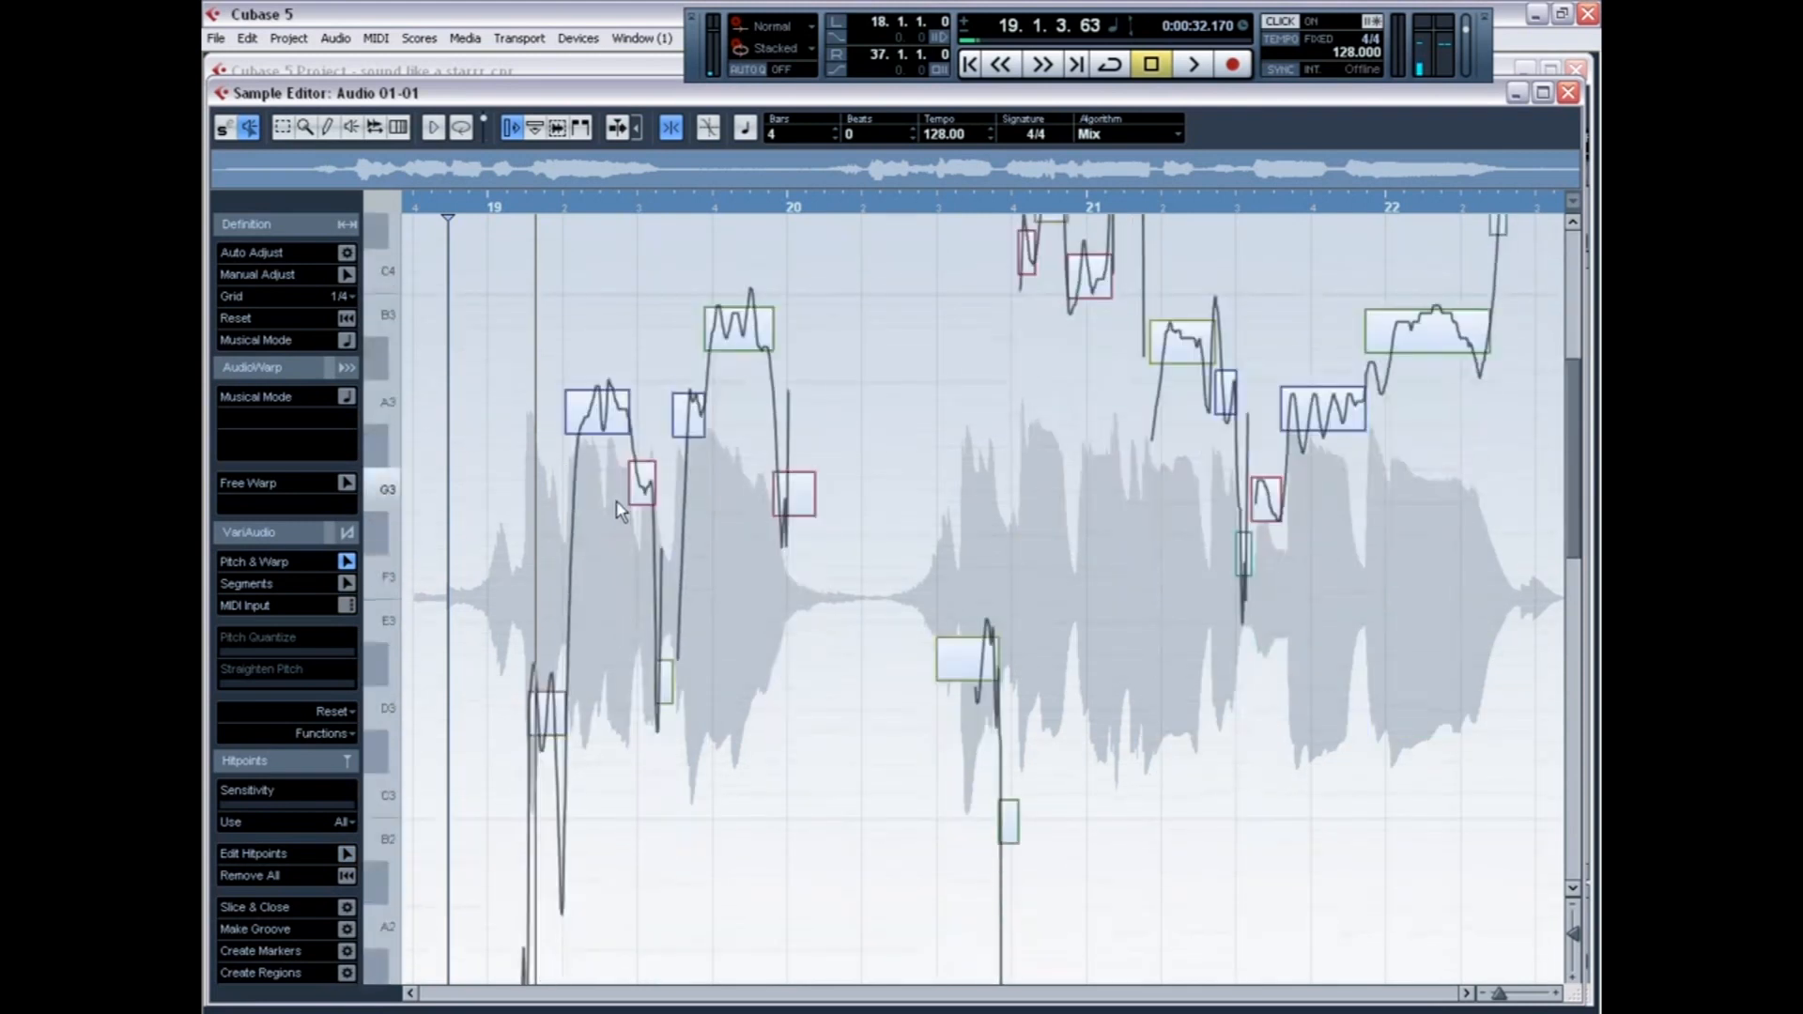
scroll(612, 508, down, 6)
scroll(610, 504, up, 2)
key(space)
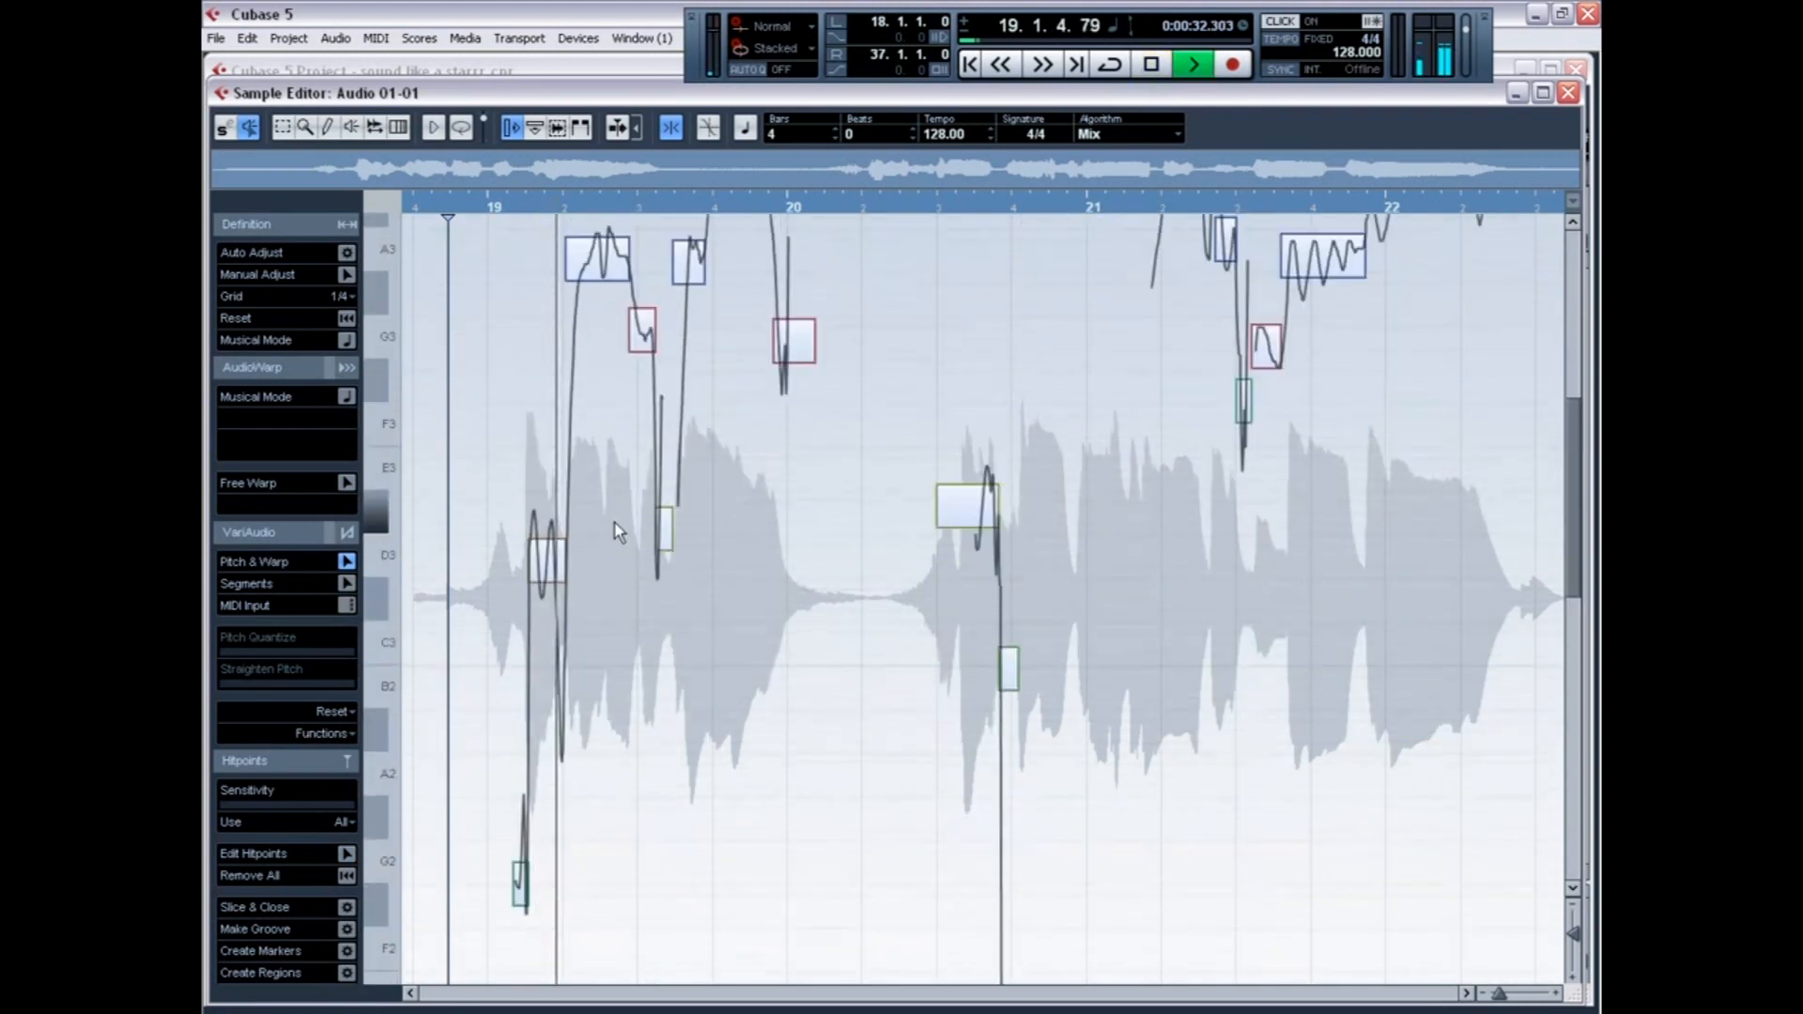
key(space)
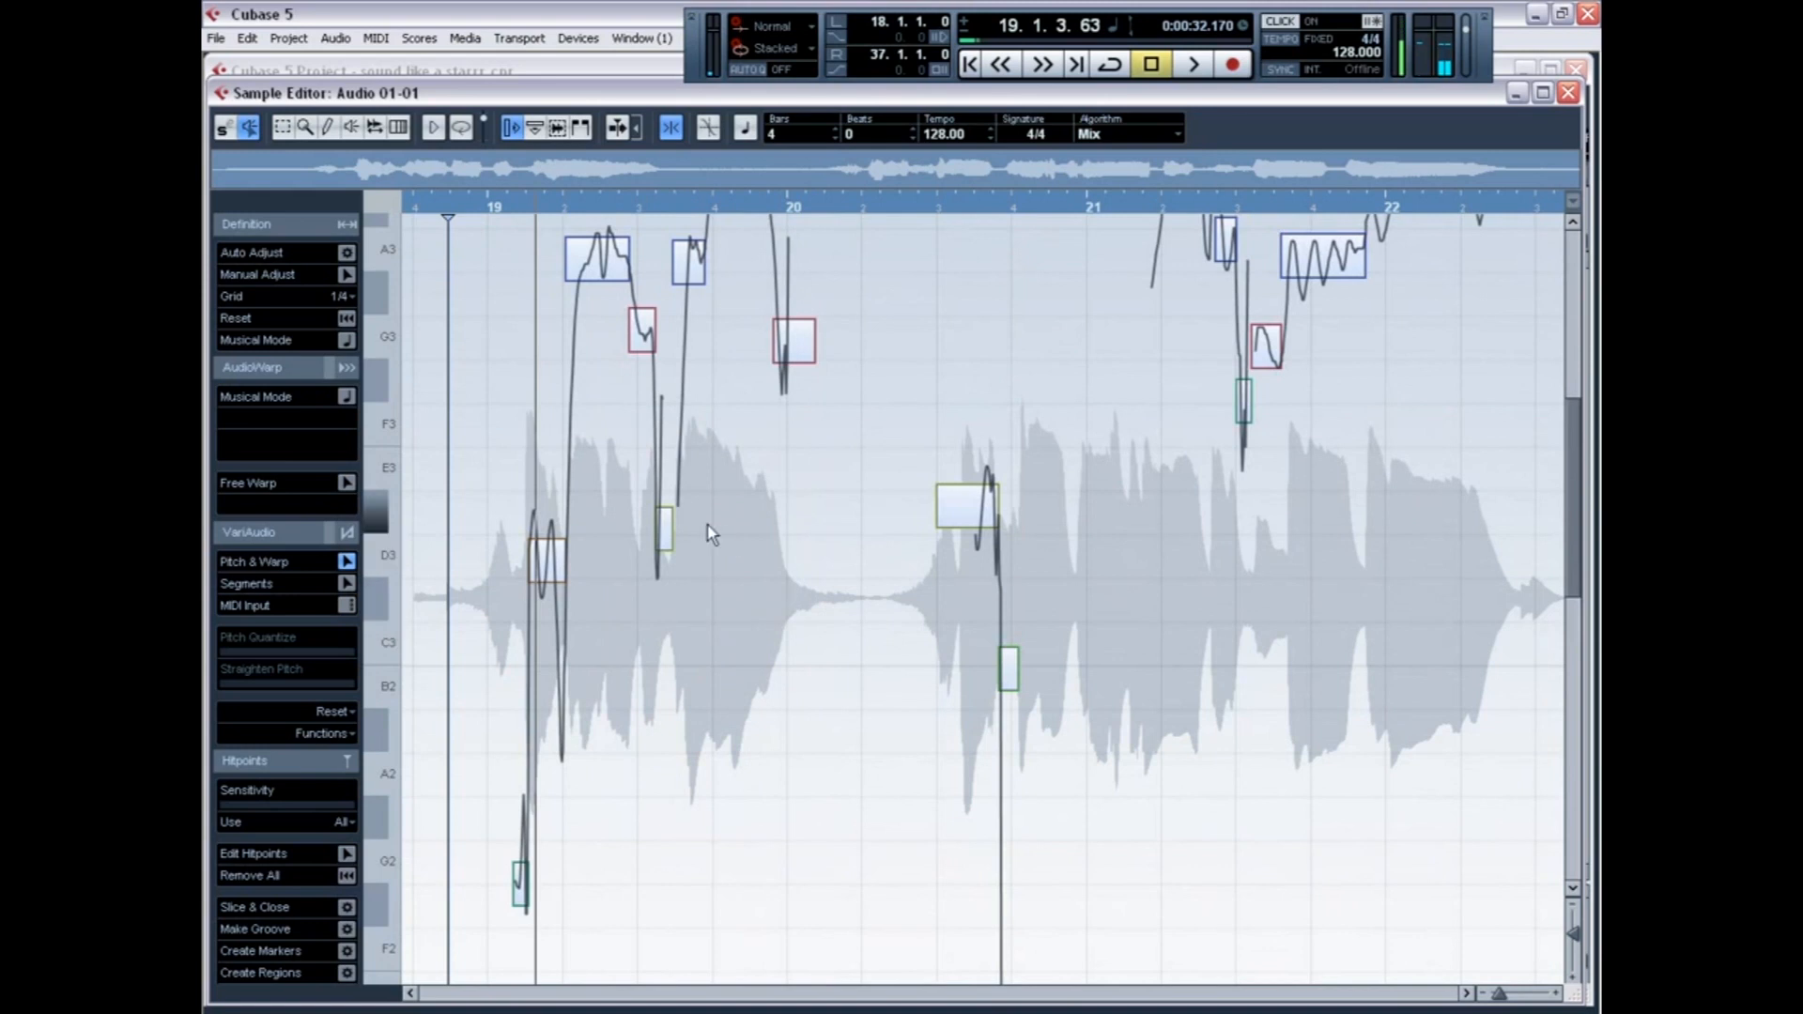
Select all pitch segments of the vocal and raise Pitch Quantize to nearly full strength
key(ctrl+a)
drag(287, 646, 212, 648)
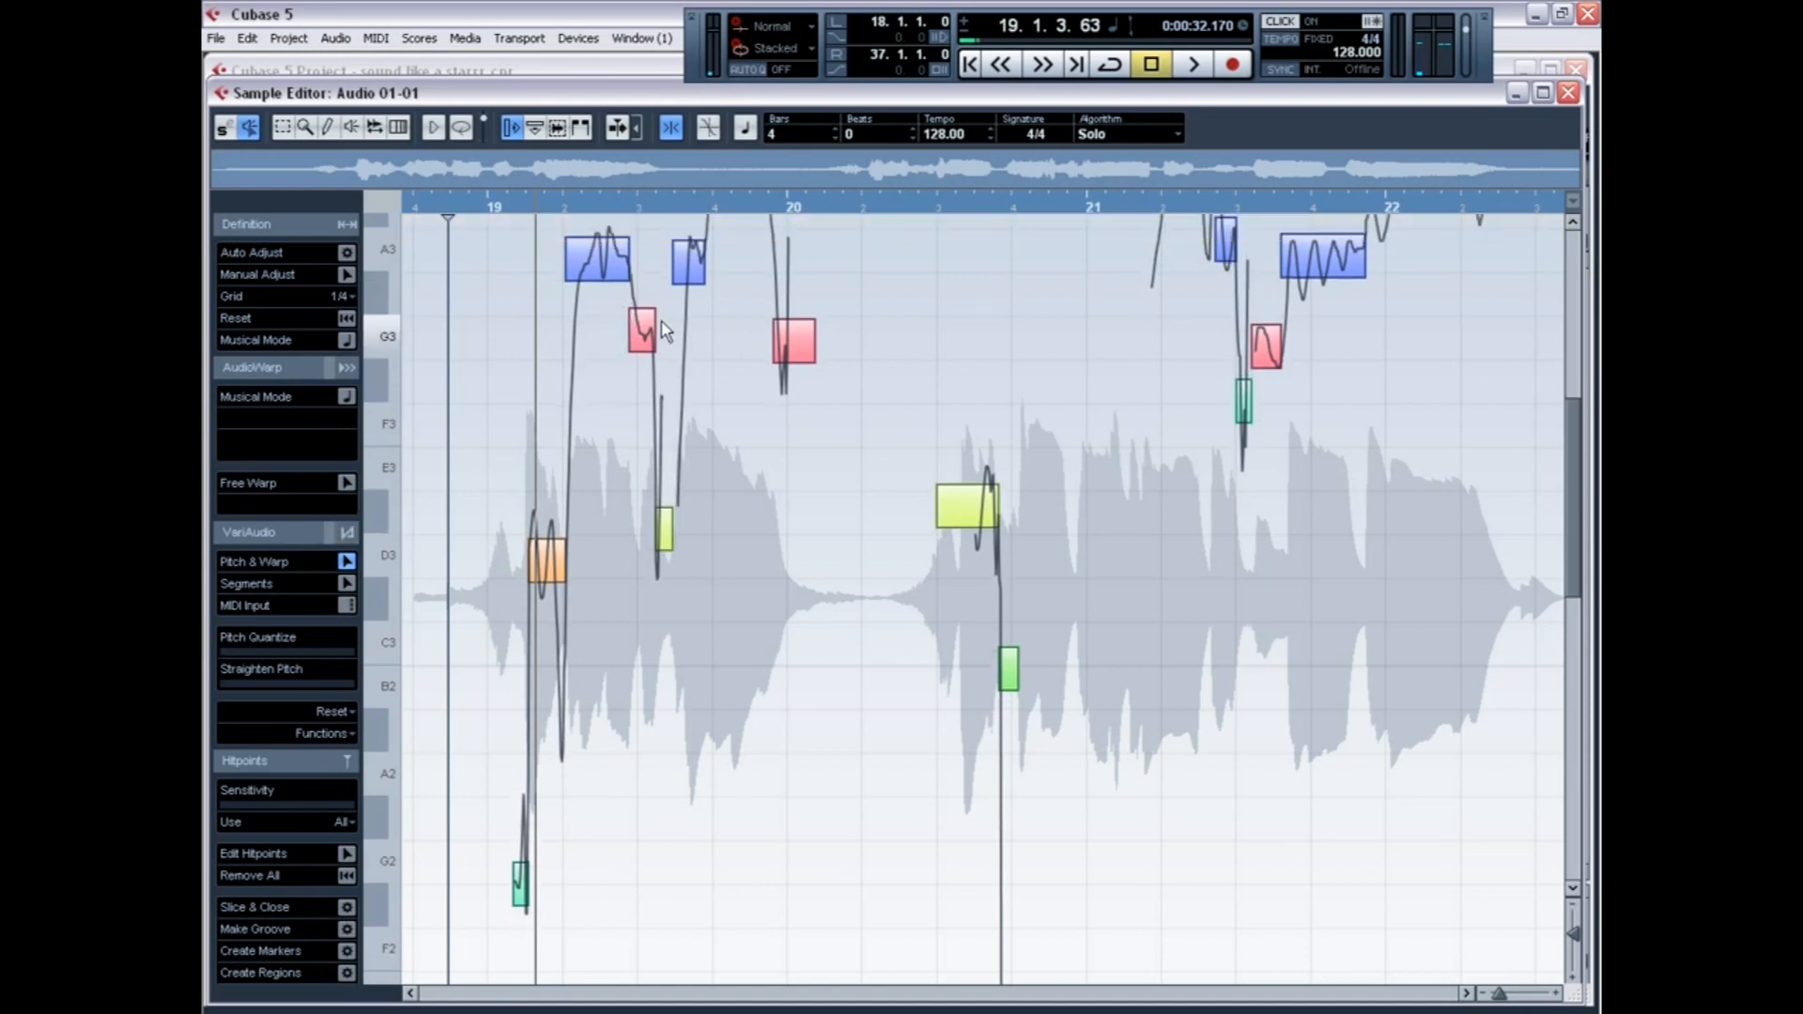
drag(297, 651, 342, 651)
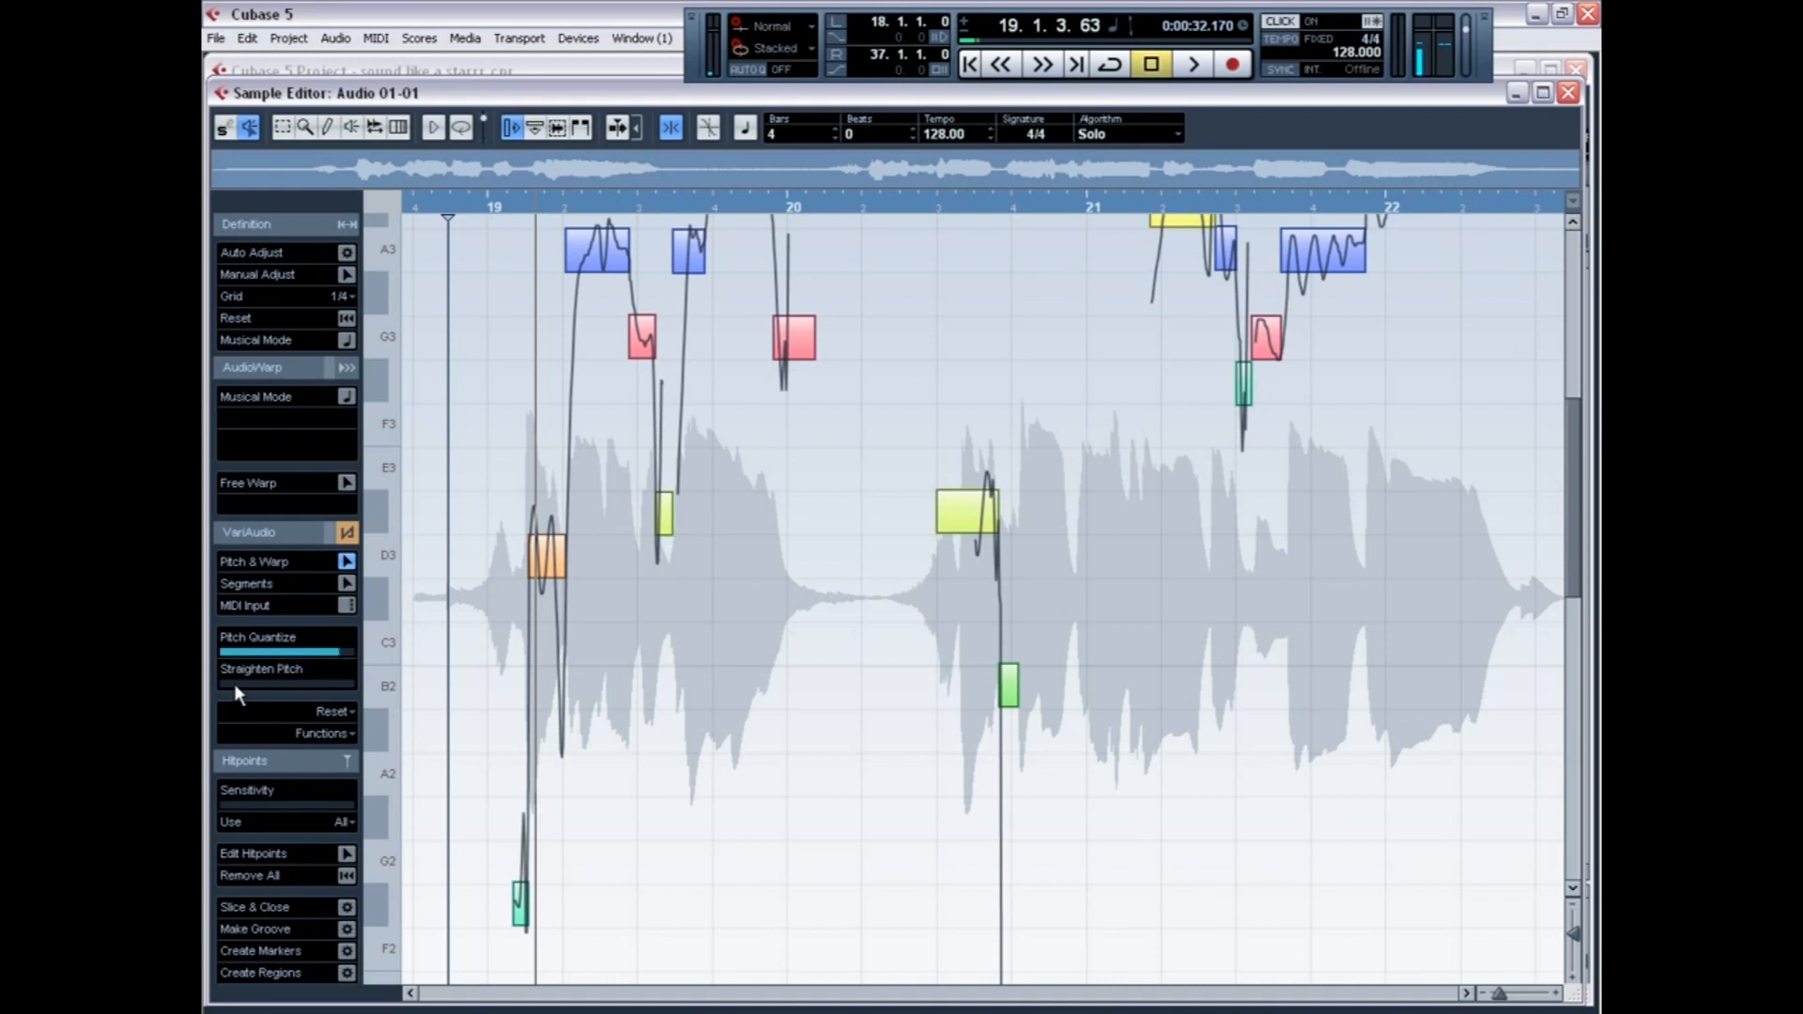
Try Straighten Pitch at nearly full strength on all segments and audition the vocal
drag(234, 685, 346, 681)
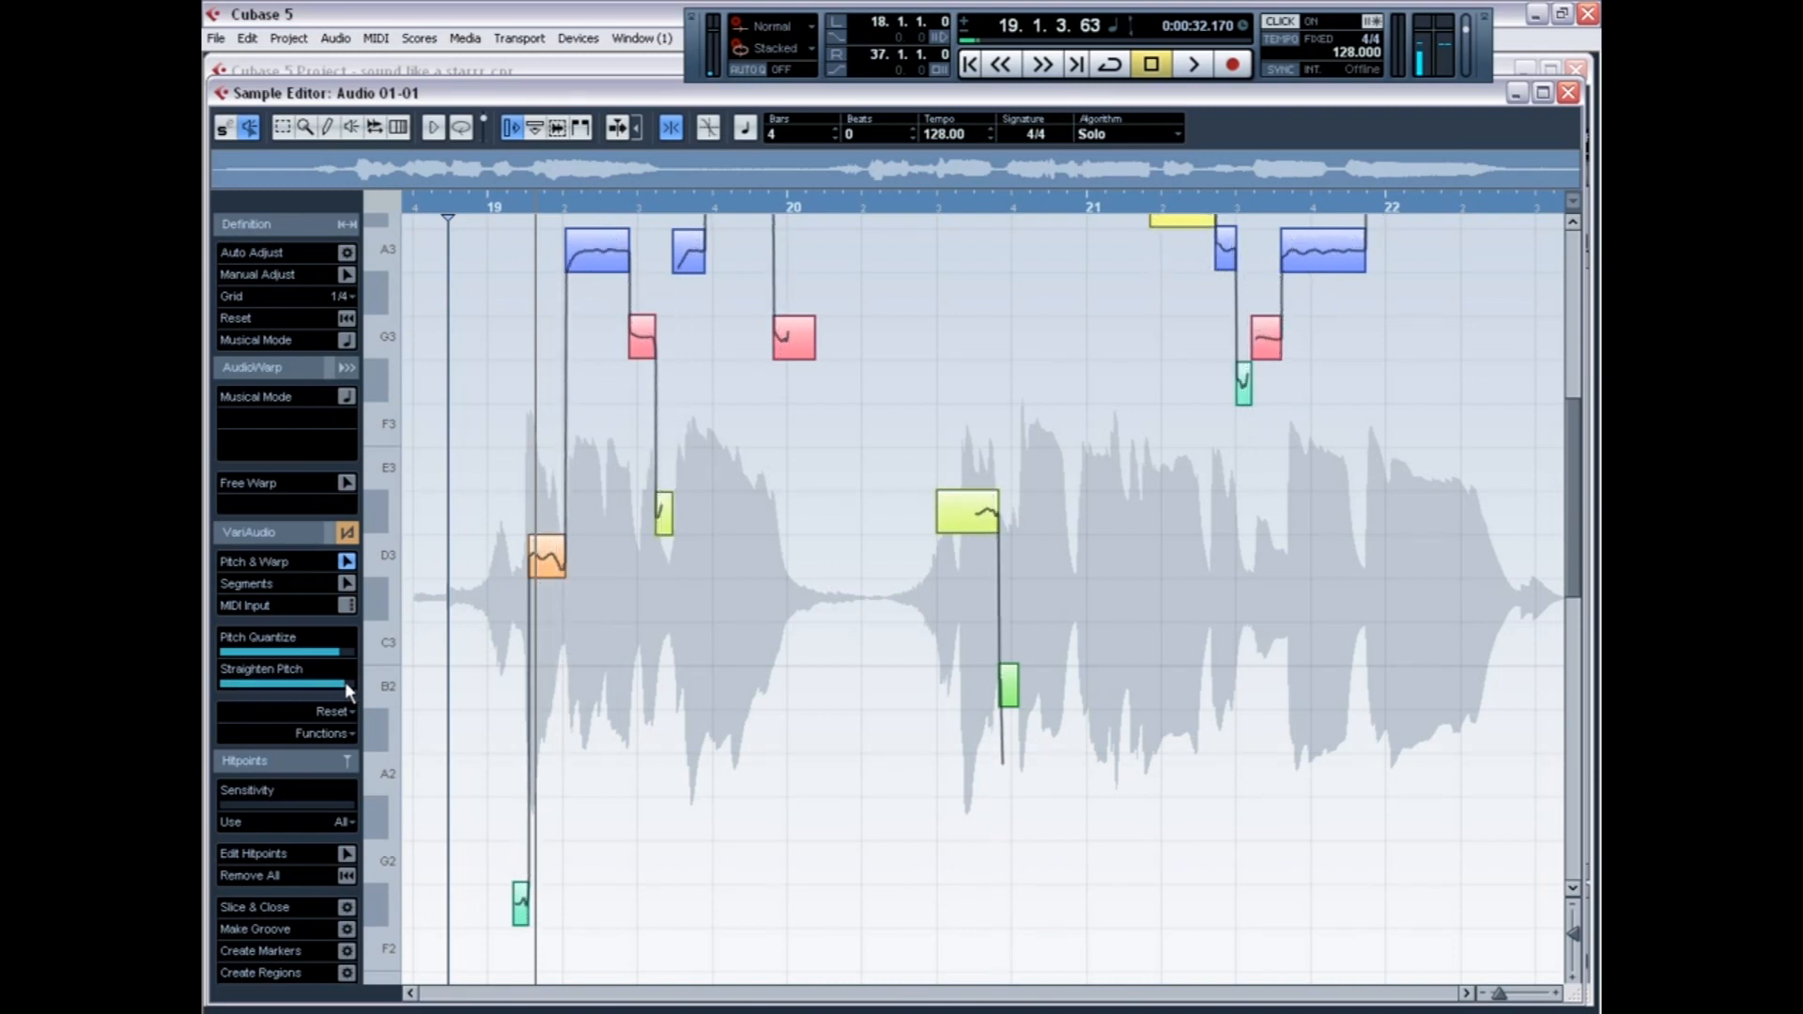
key(space)
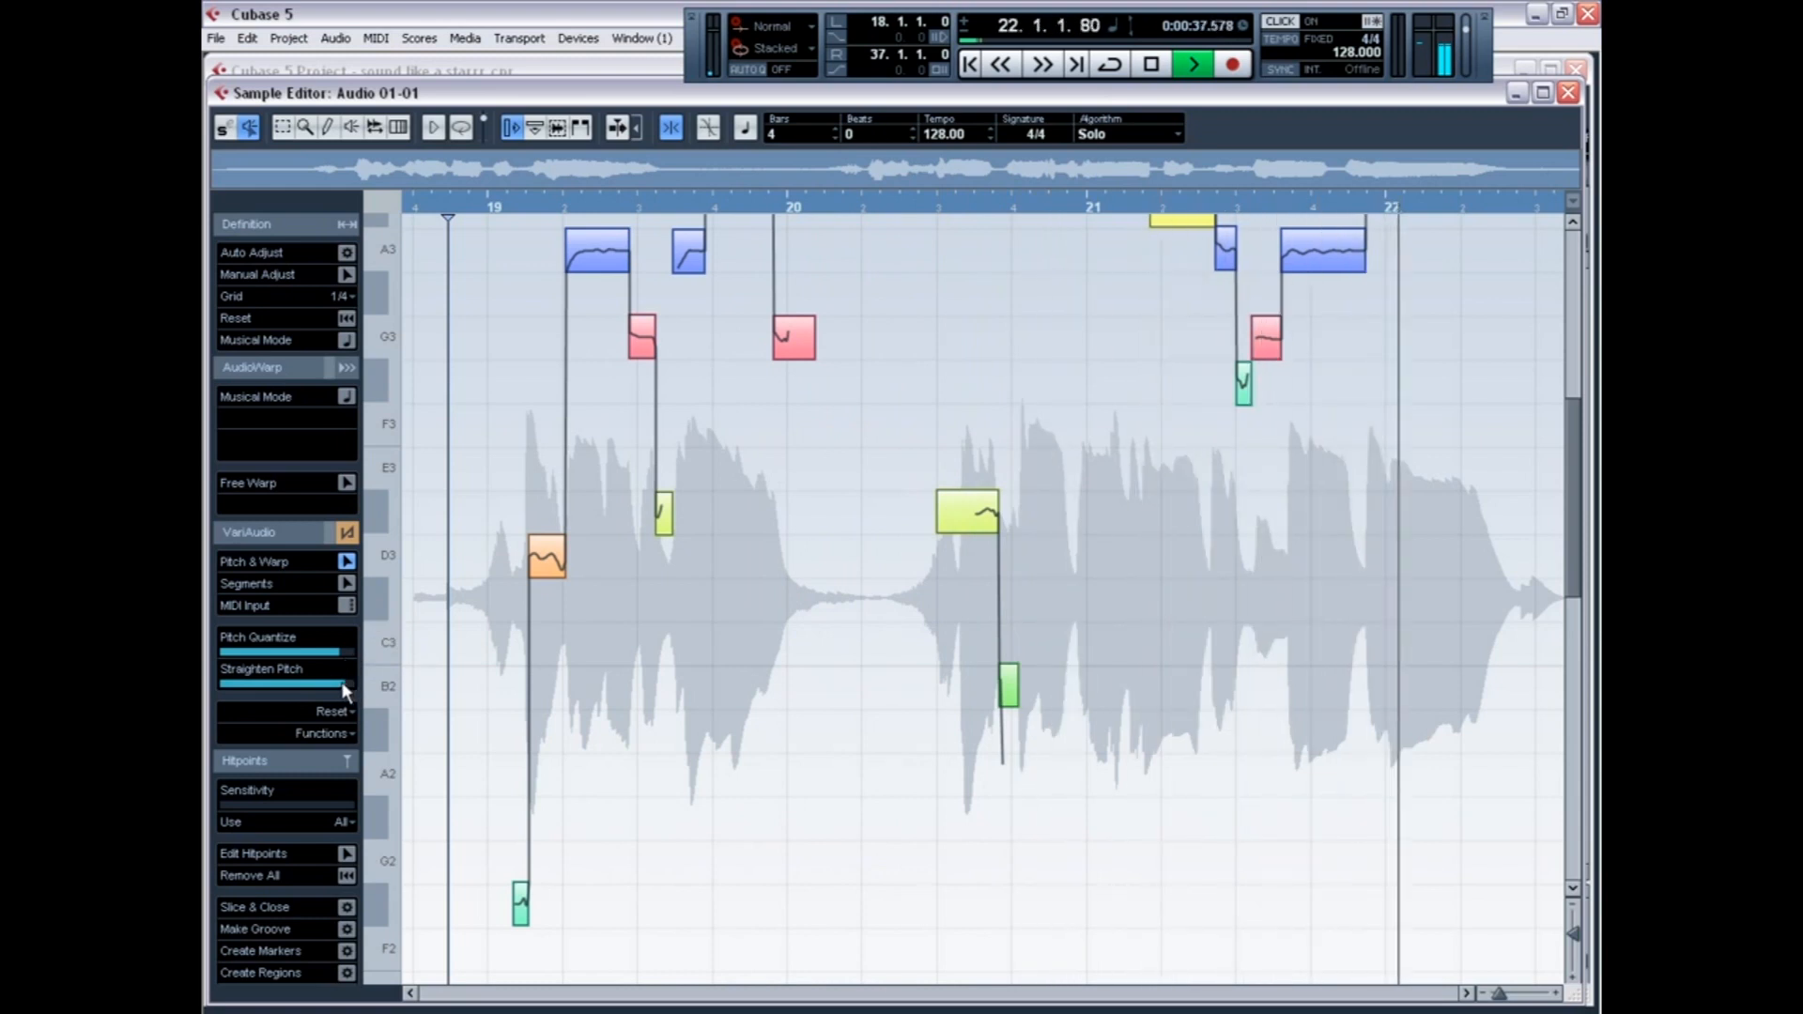
key(space)
Reduce Straighten Pitch to a very low amount for all segments, deselect them and audition the vocal
drag(344, 693, 216, 689)
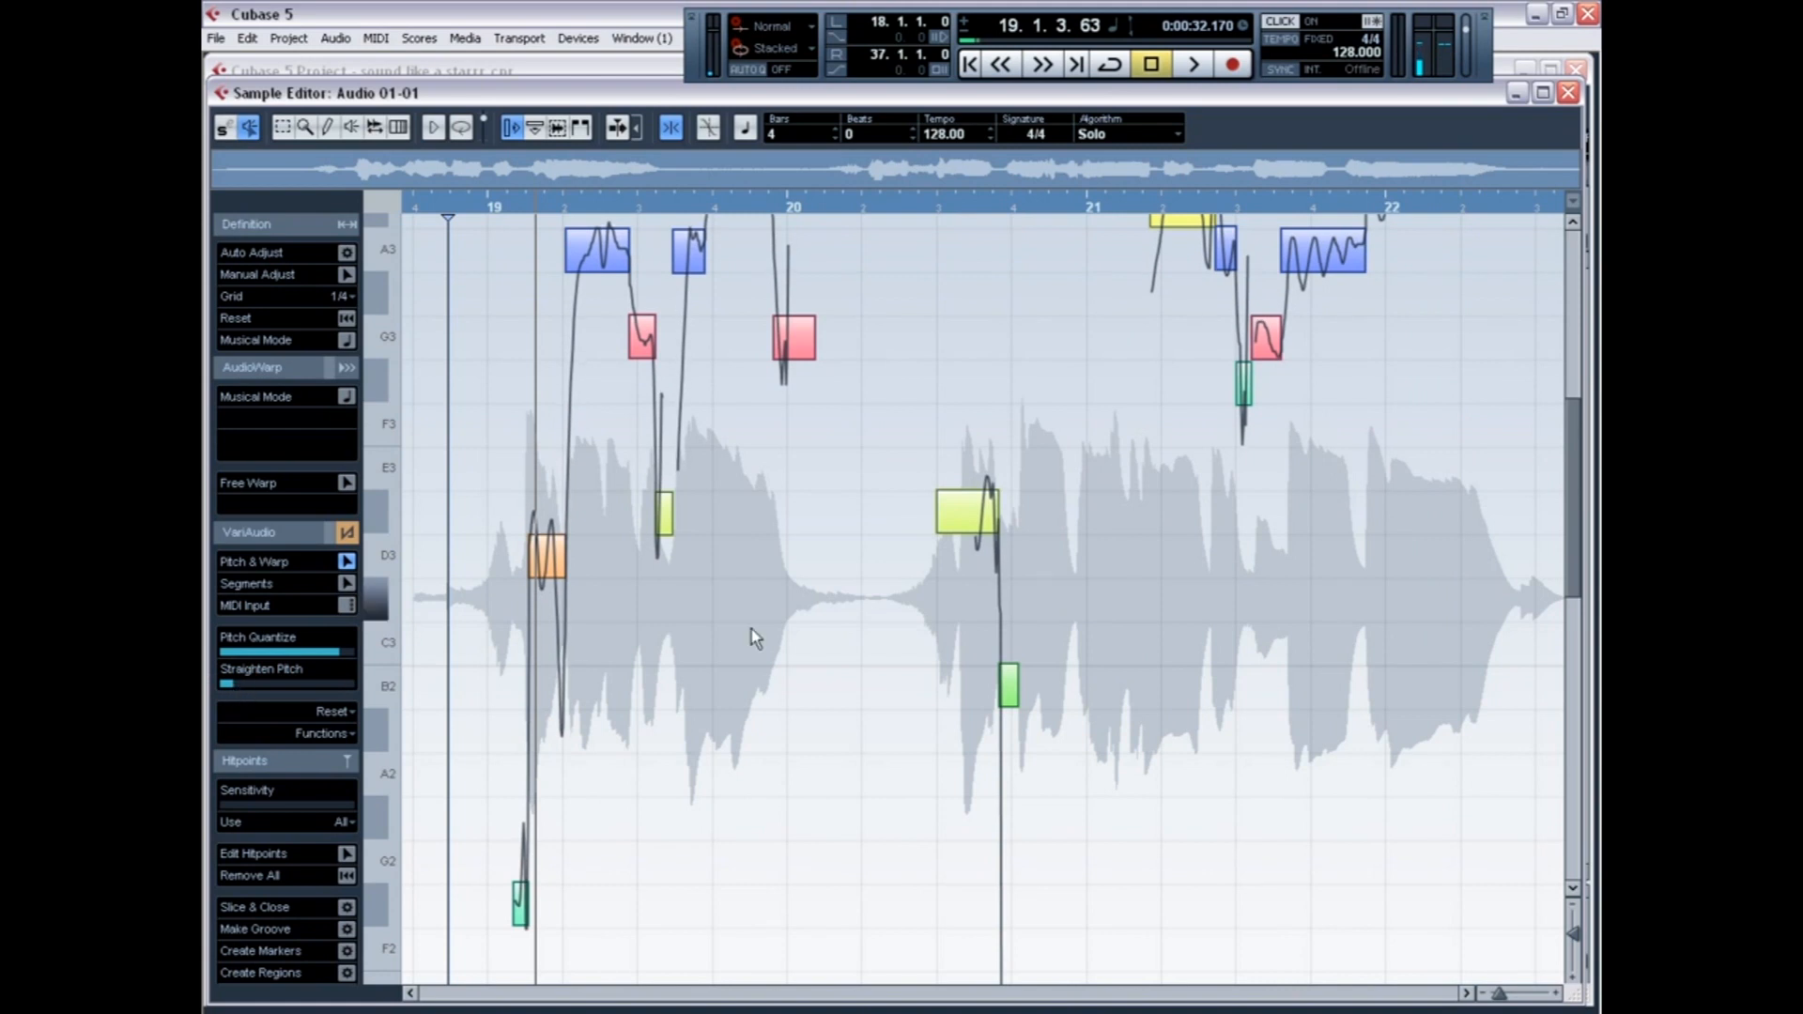
click(575, 522)
key(space)
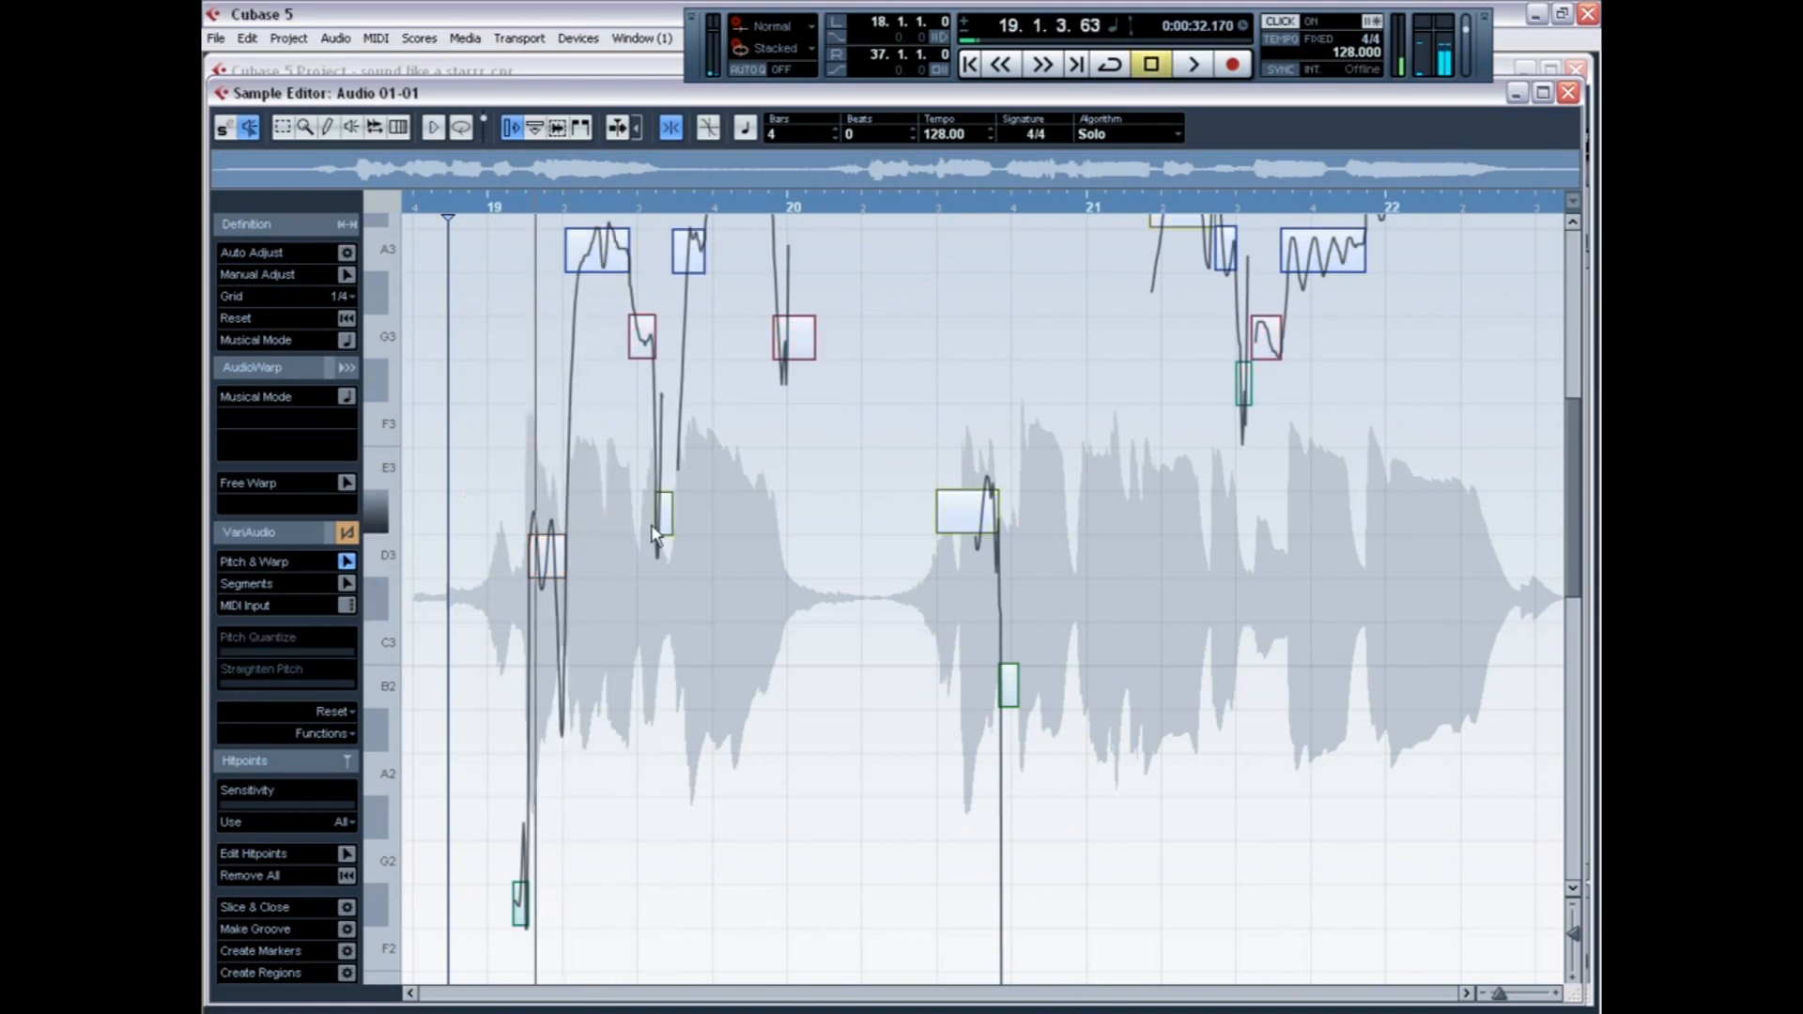
scroll(586, 533, up, 3)
key(space)
Raise the long A3 segment just after 19.2 to B3 and audition the change
click(609, 409)
drag(609, 409, 611, 313)
key(space)
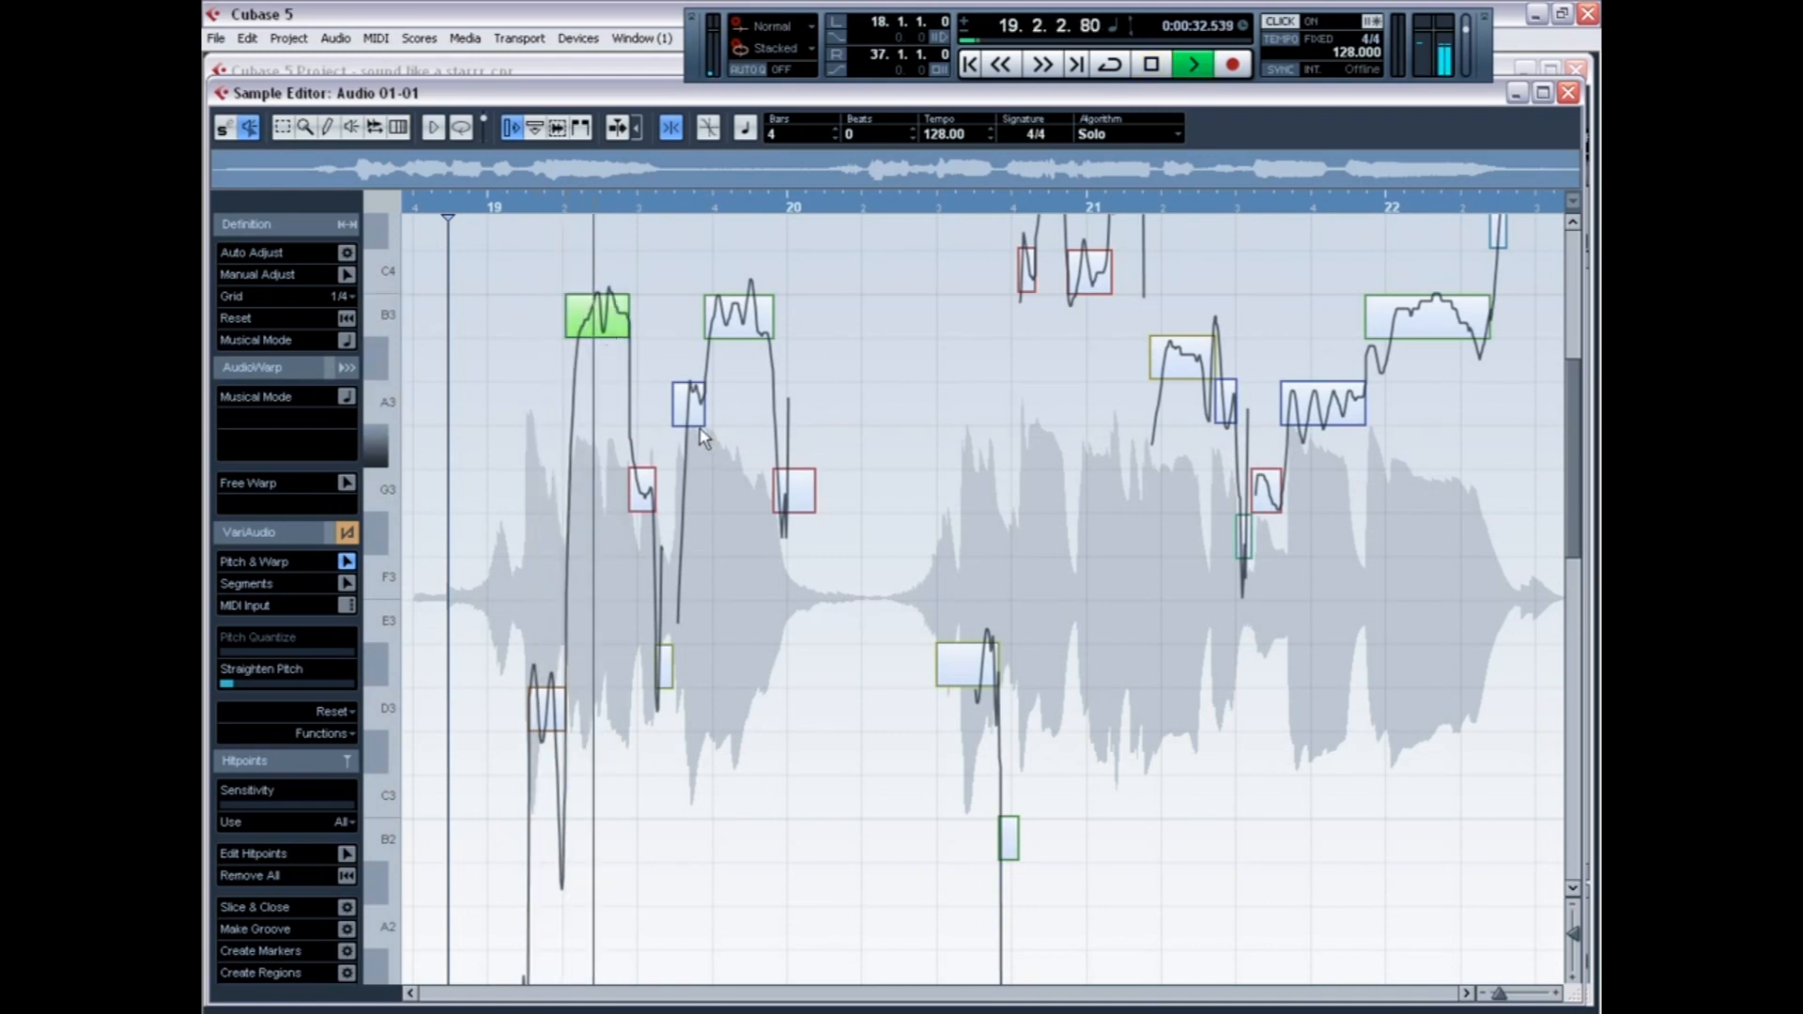
key(space)
Split the raised B3 segment at 19.2.3 in Segments mode and return to Pitch & Warp mode
drag(600, 204, 696, 391)
key(Tab)
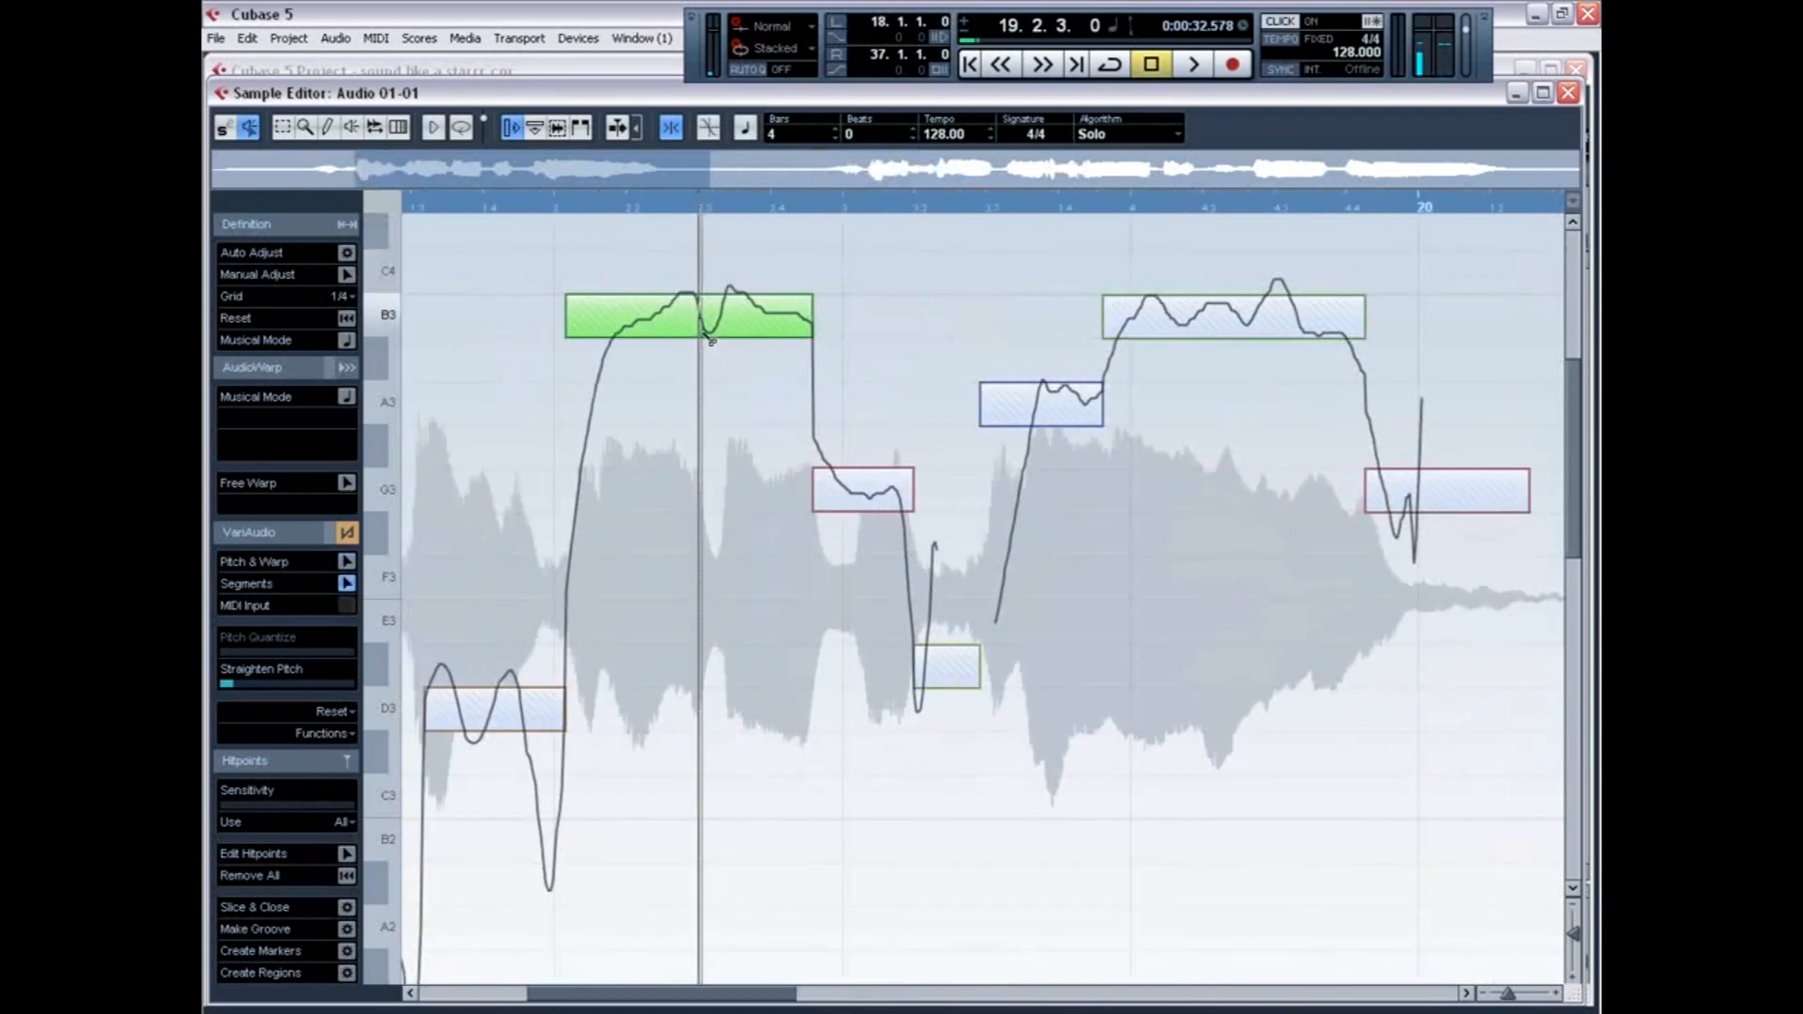
click(698, 331)
key(Tab)
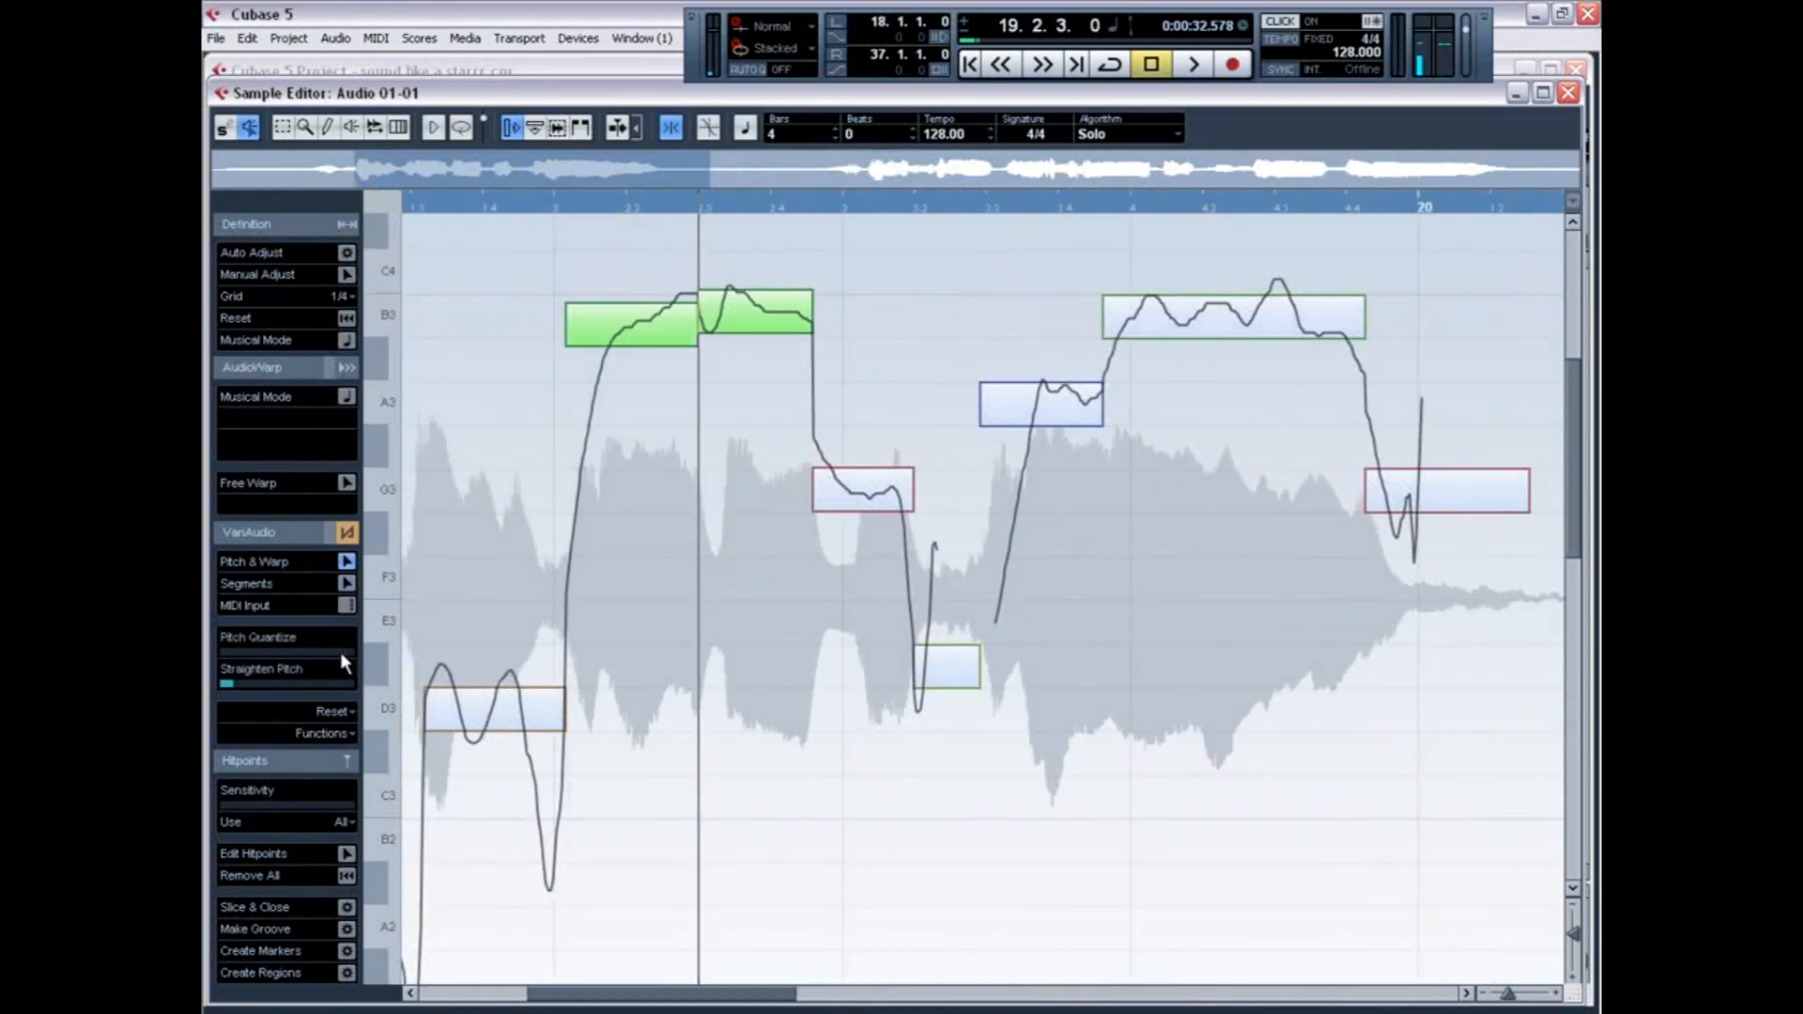
Lower the second half of the split segment to A3 and audition the phrase
drag(755, 314, 754, 403)
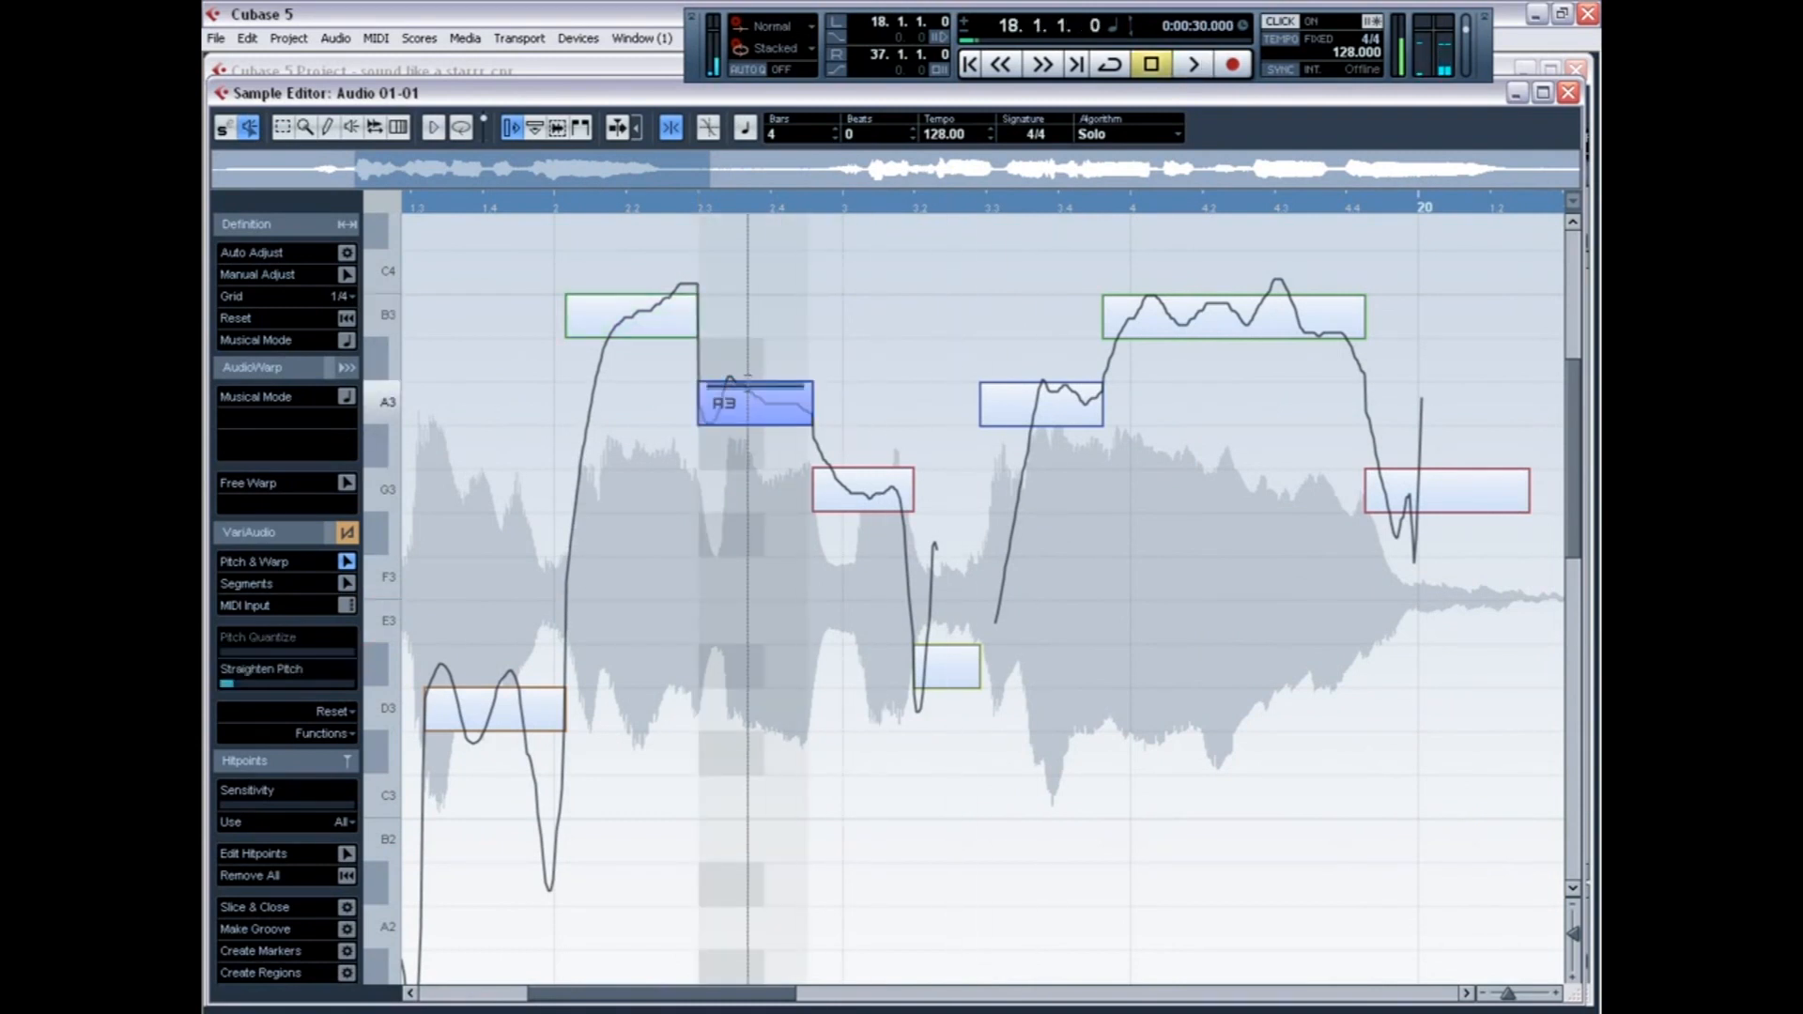
key(space)
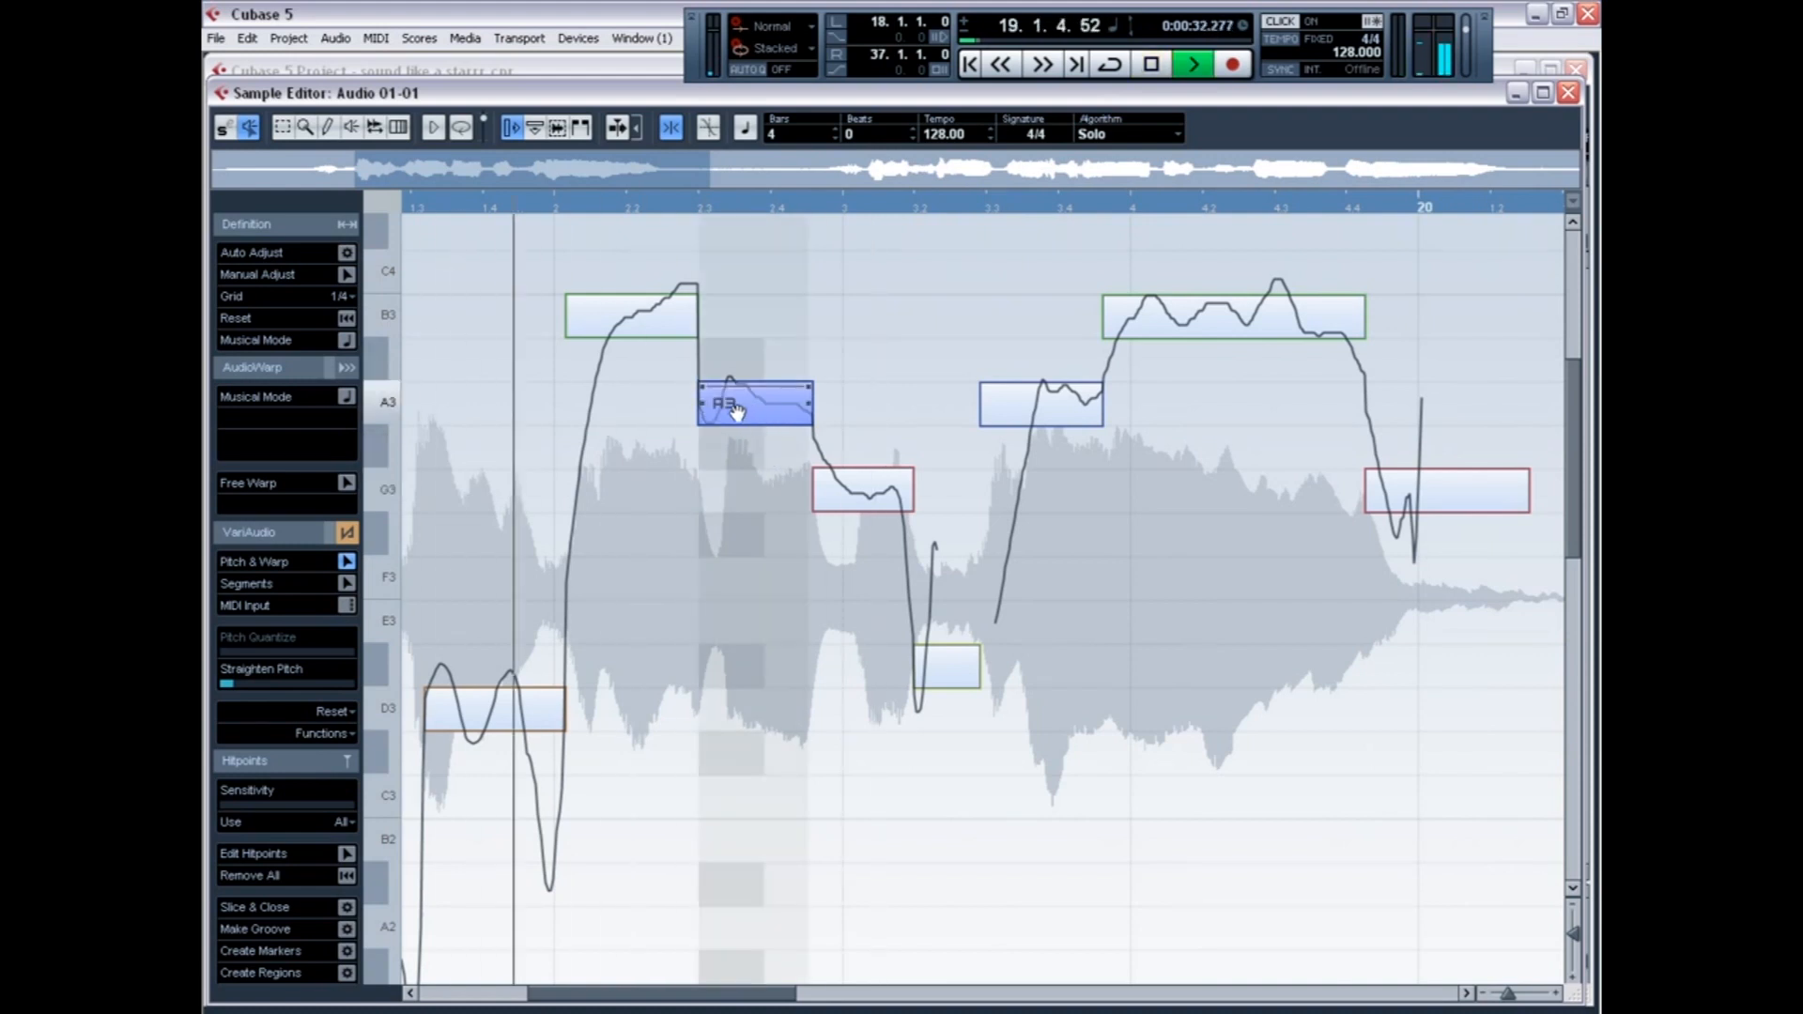
key(space)
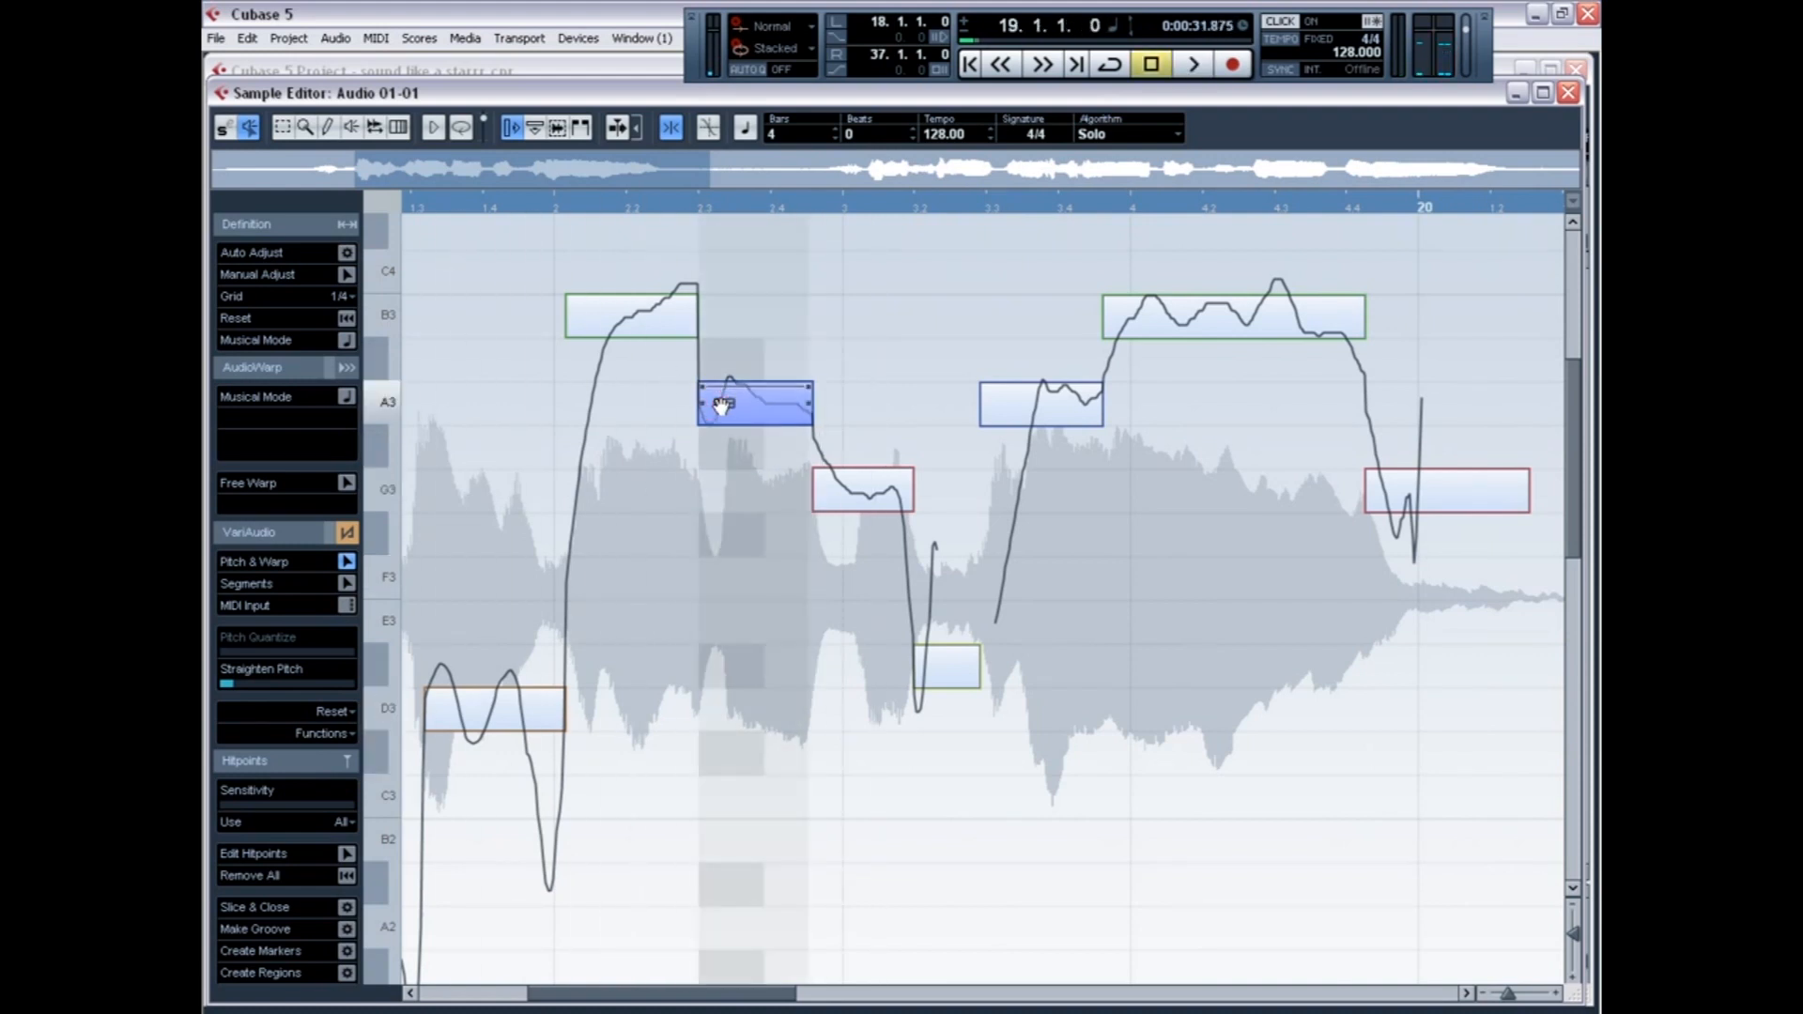
Try the second half of the split segment at G3 and audition the phrase
drag(722, 406, 720, 512)
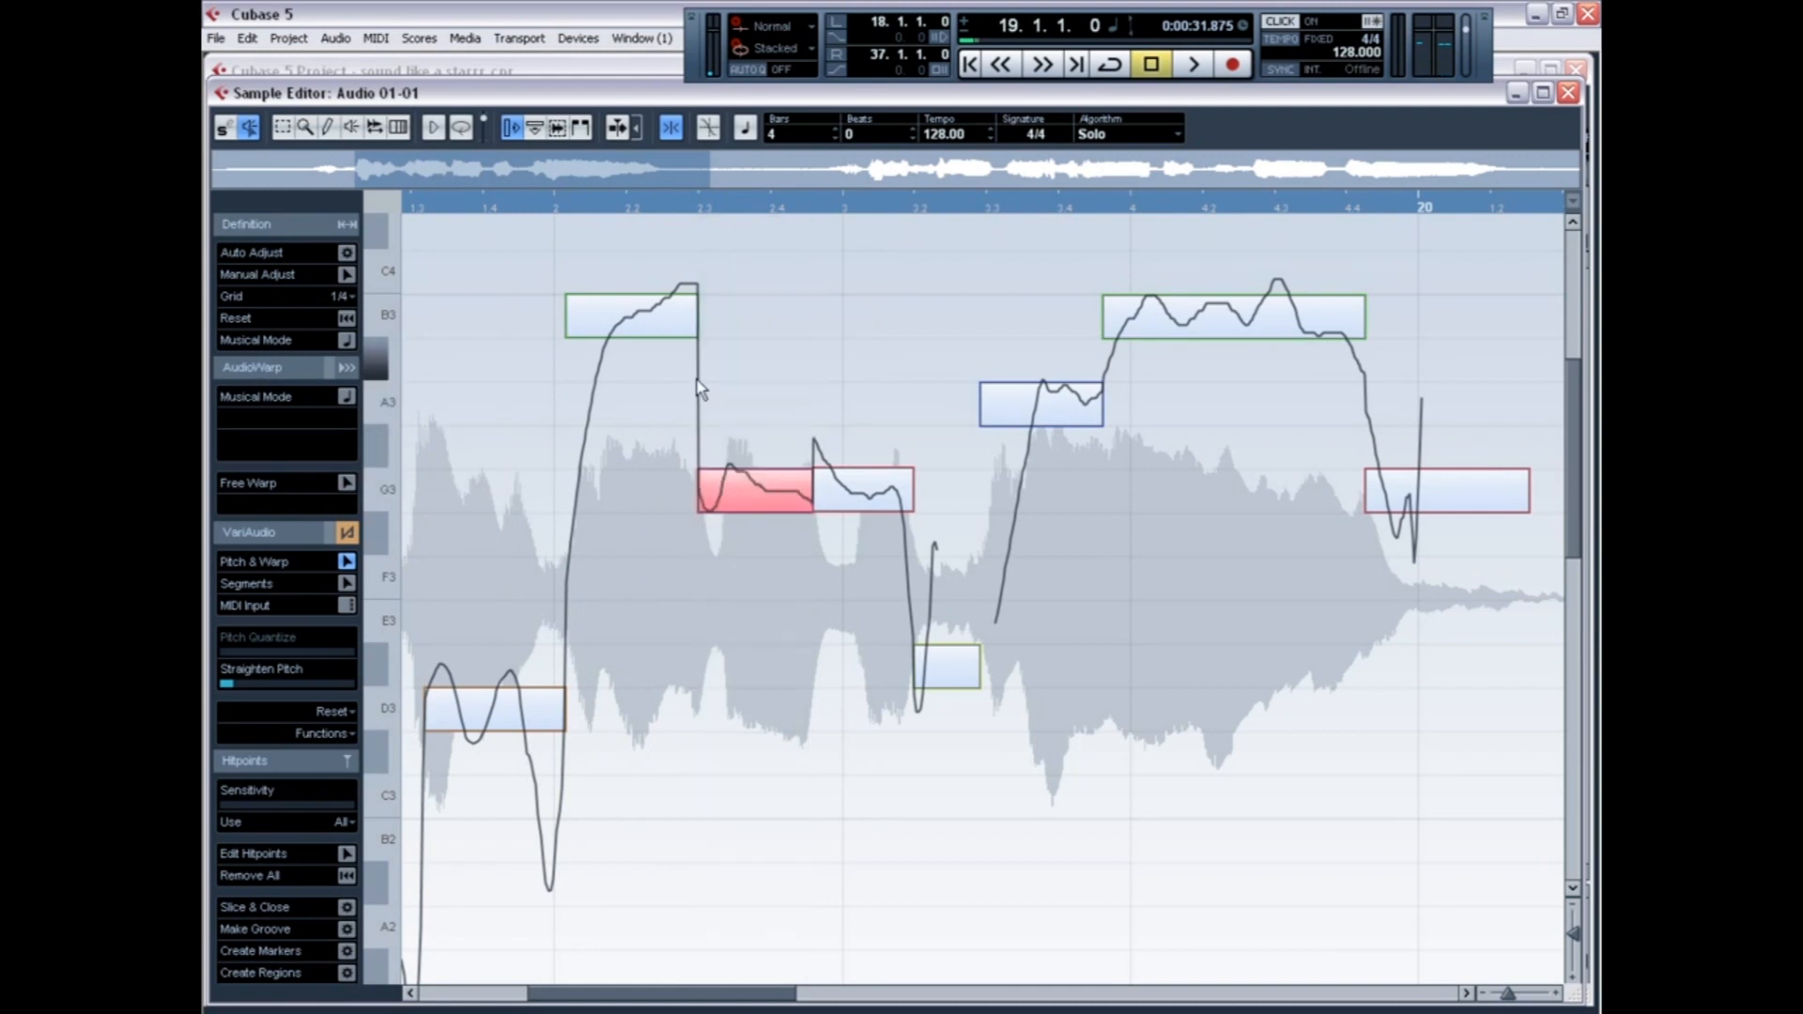
key(space)
key(space)
Lower the first half of the split segment from B3 to the semitone between G3 and A3, and audition it
drag(643, 321, 646, 442)
key(space)
key(space)
Raise the second half of the split segment to A3 and play the phrase
drag(734, 491, 736, 394)
key(space)
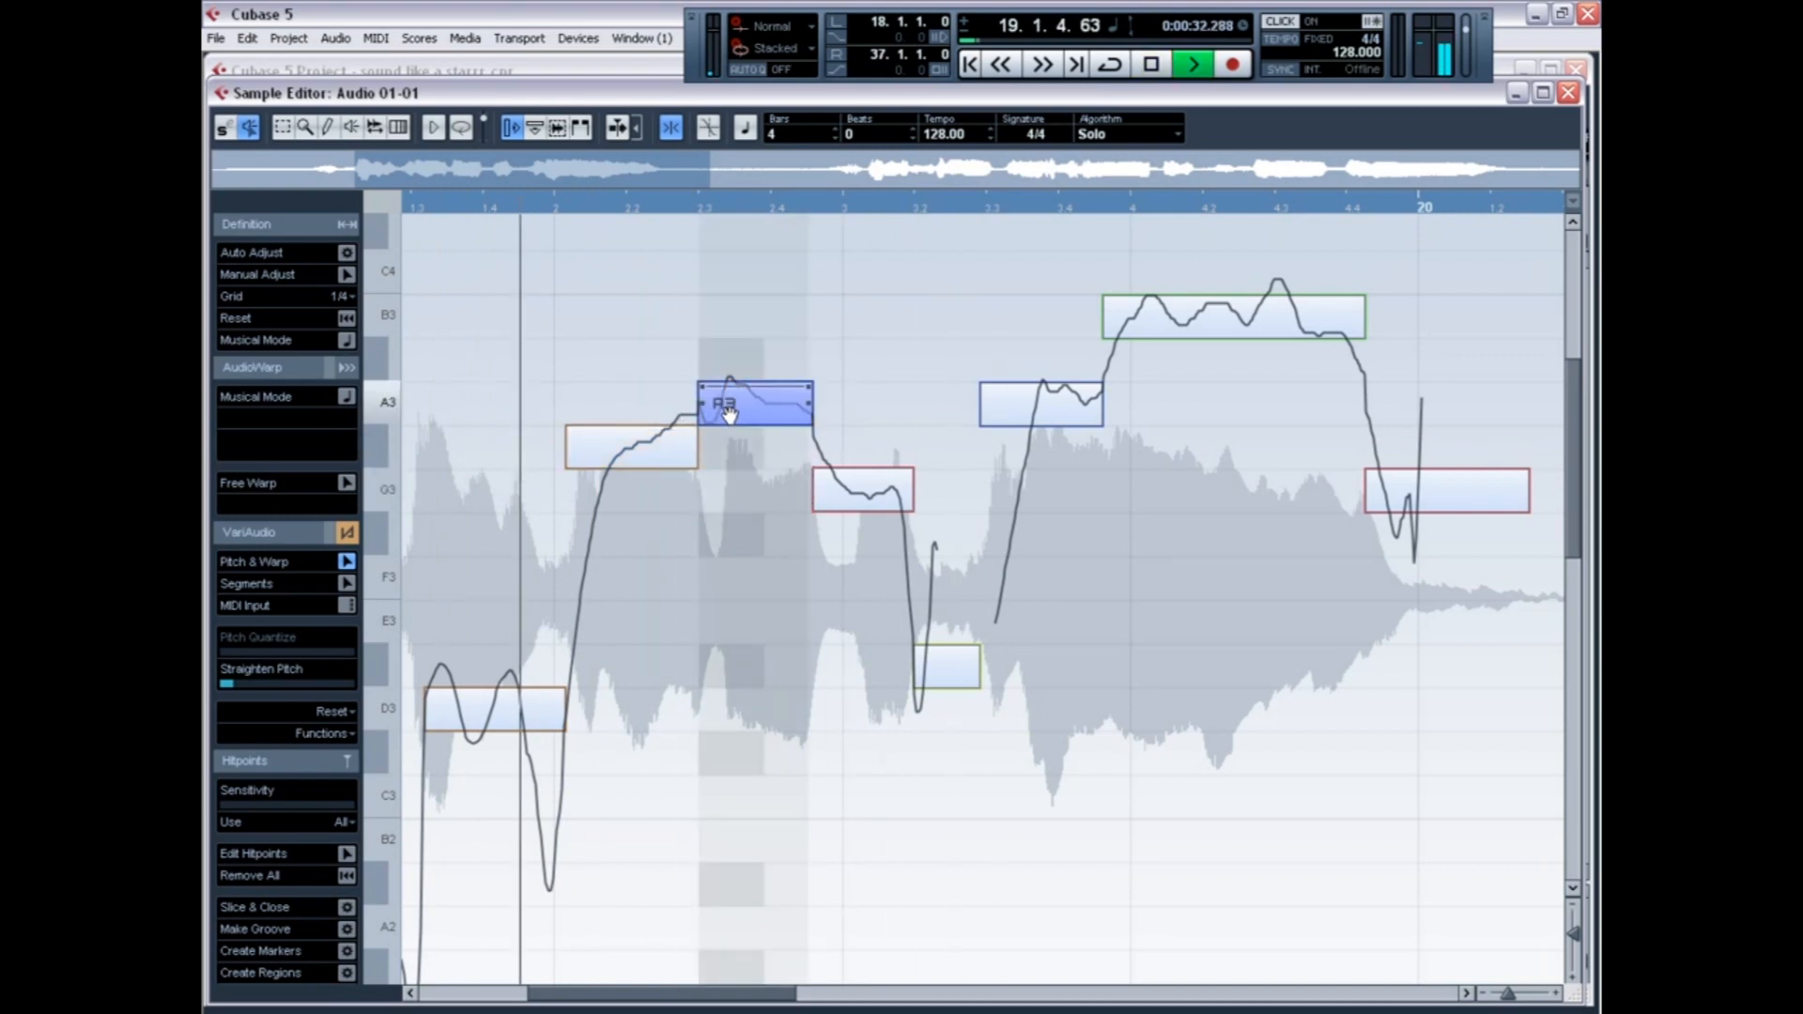
Move the playback position to 20.3.1 and audition the start of the second phrase
scroll(613, 451, right, 10)
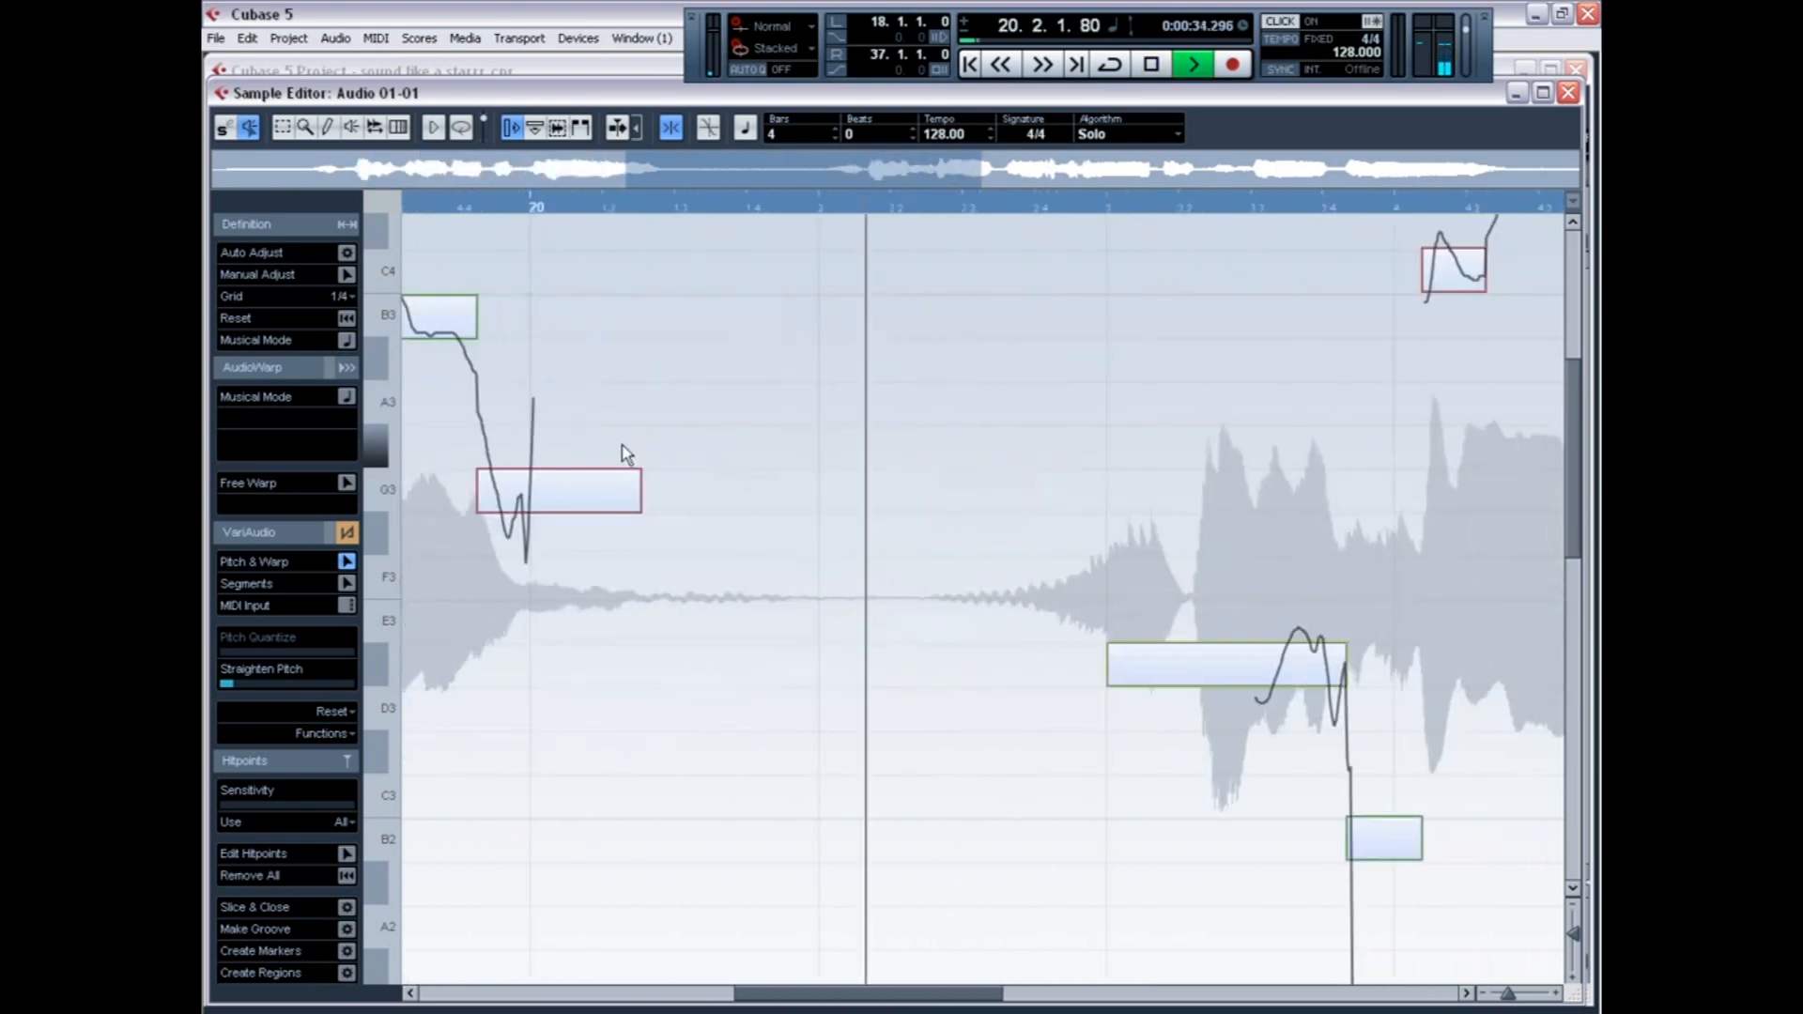
click(675, 208)
key(space)
key(space)
key(space)
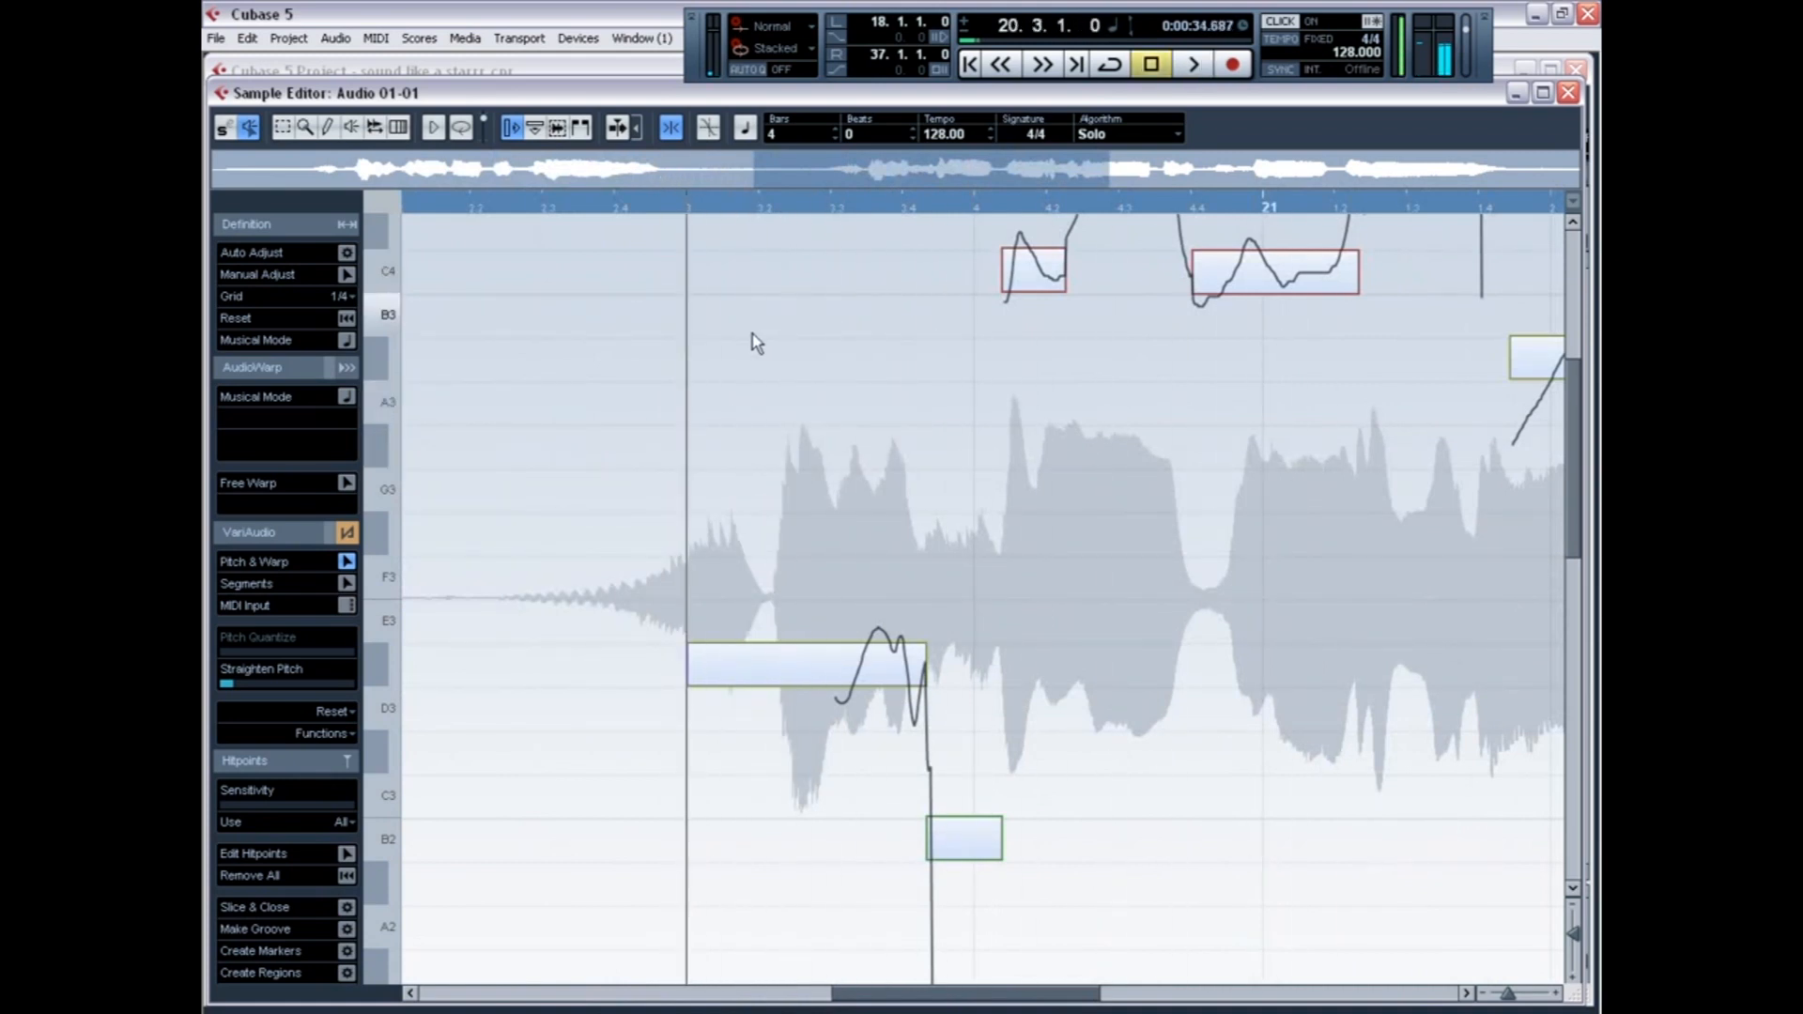
Compare the segment starting at 20.3.1 with Pitch Quantize at zero, and restore it to nearly full strength
click(722, 672)
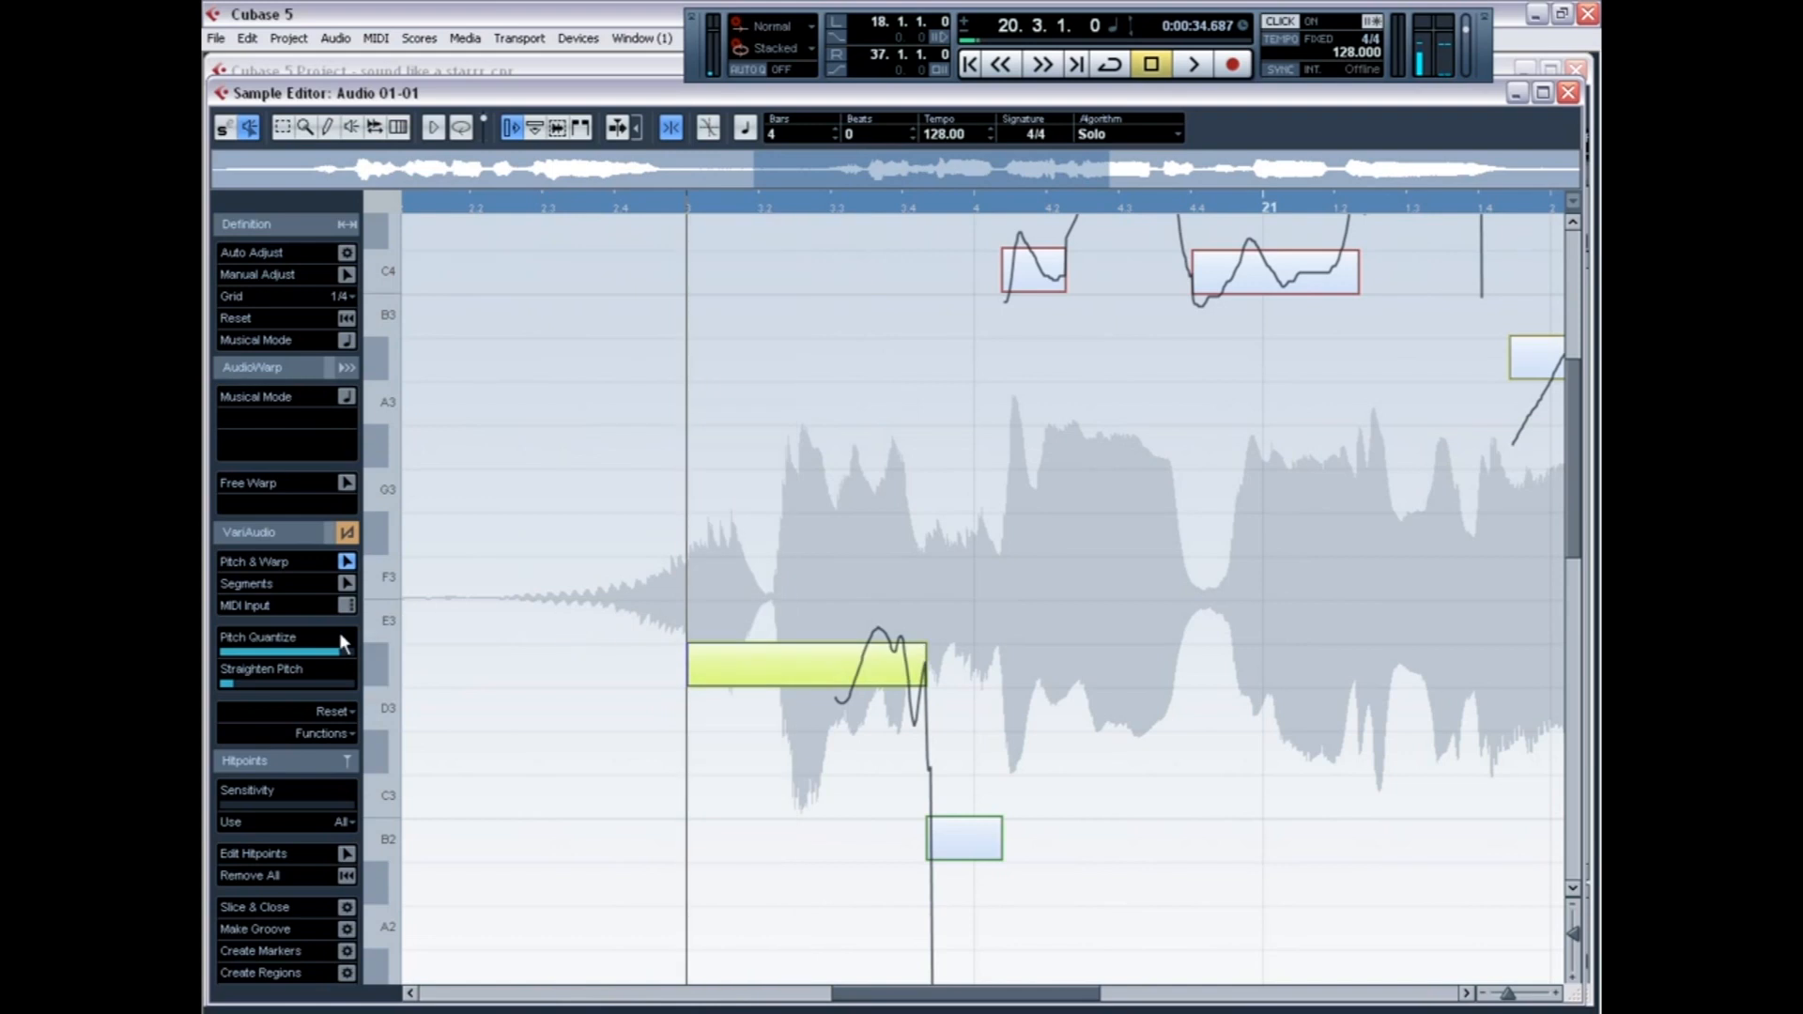
drag(337, 655, 251, 657)
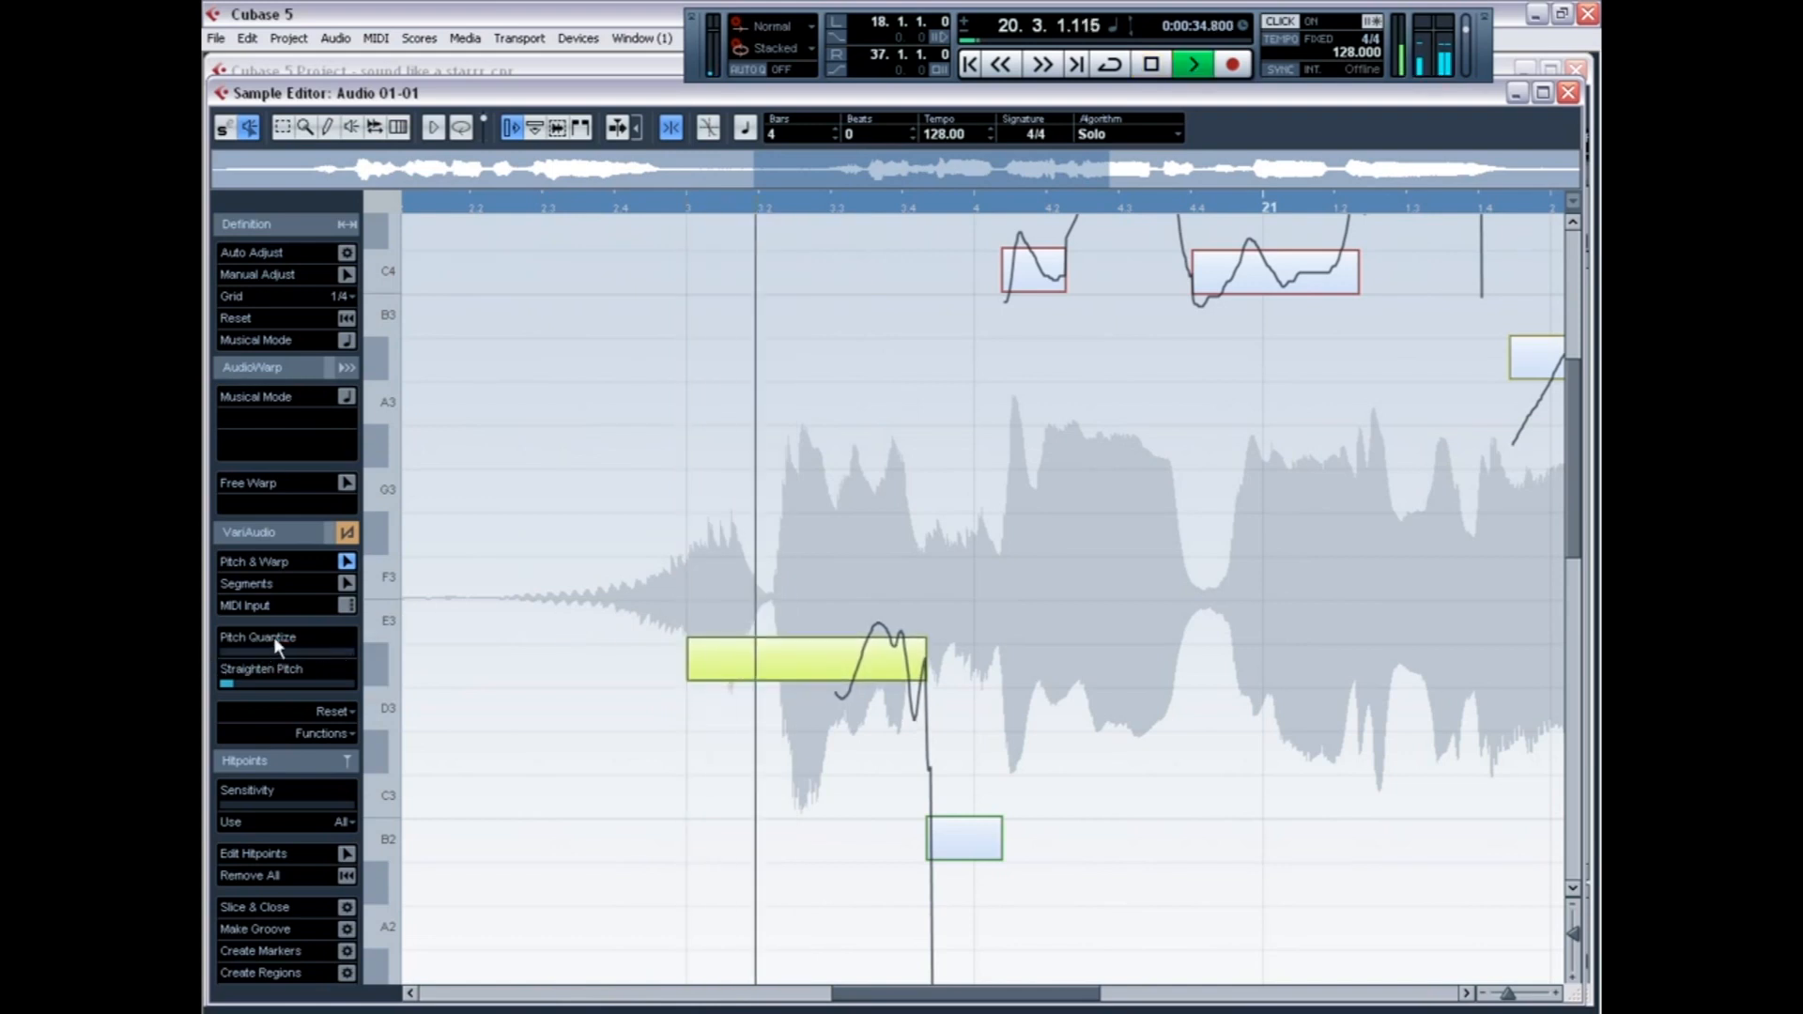
click(315, 652)
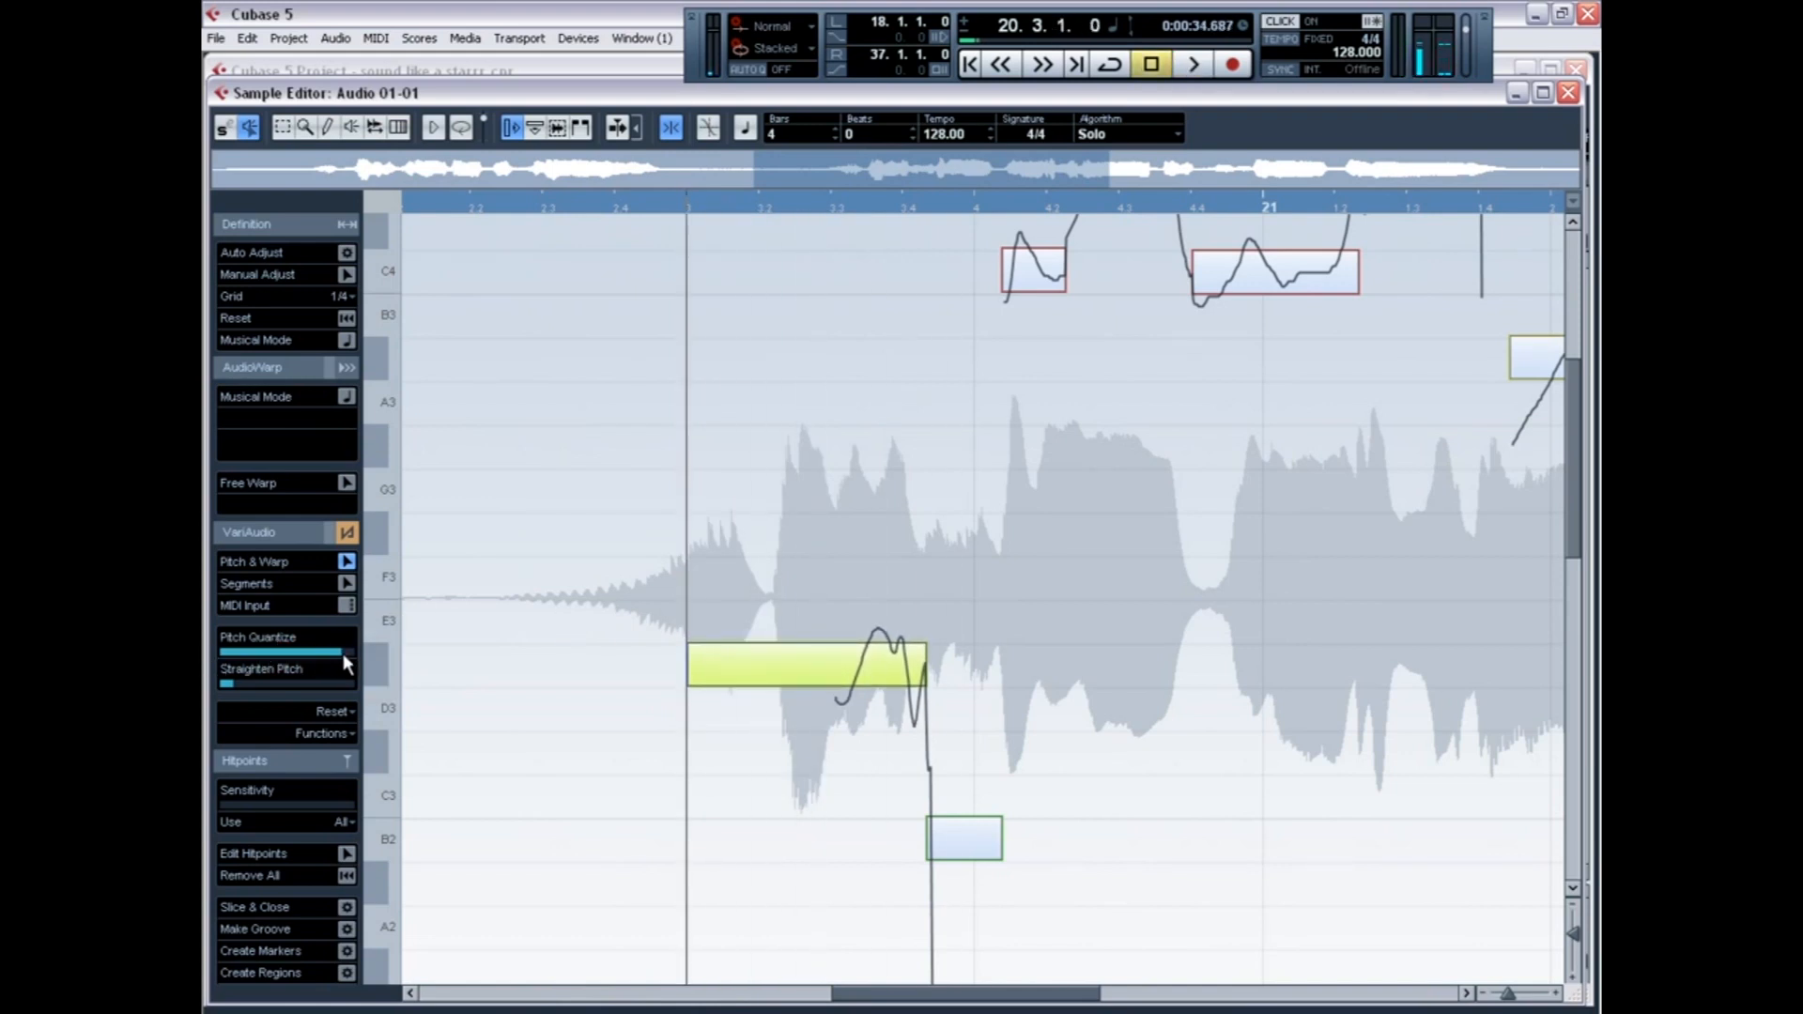
drag(342, 654, 334, 652)
Move the playback position to 20.2.3 and audition the lead-in to the second phrase
click(561, 203)
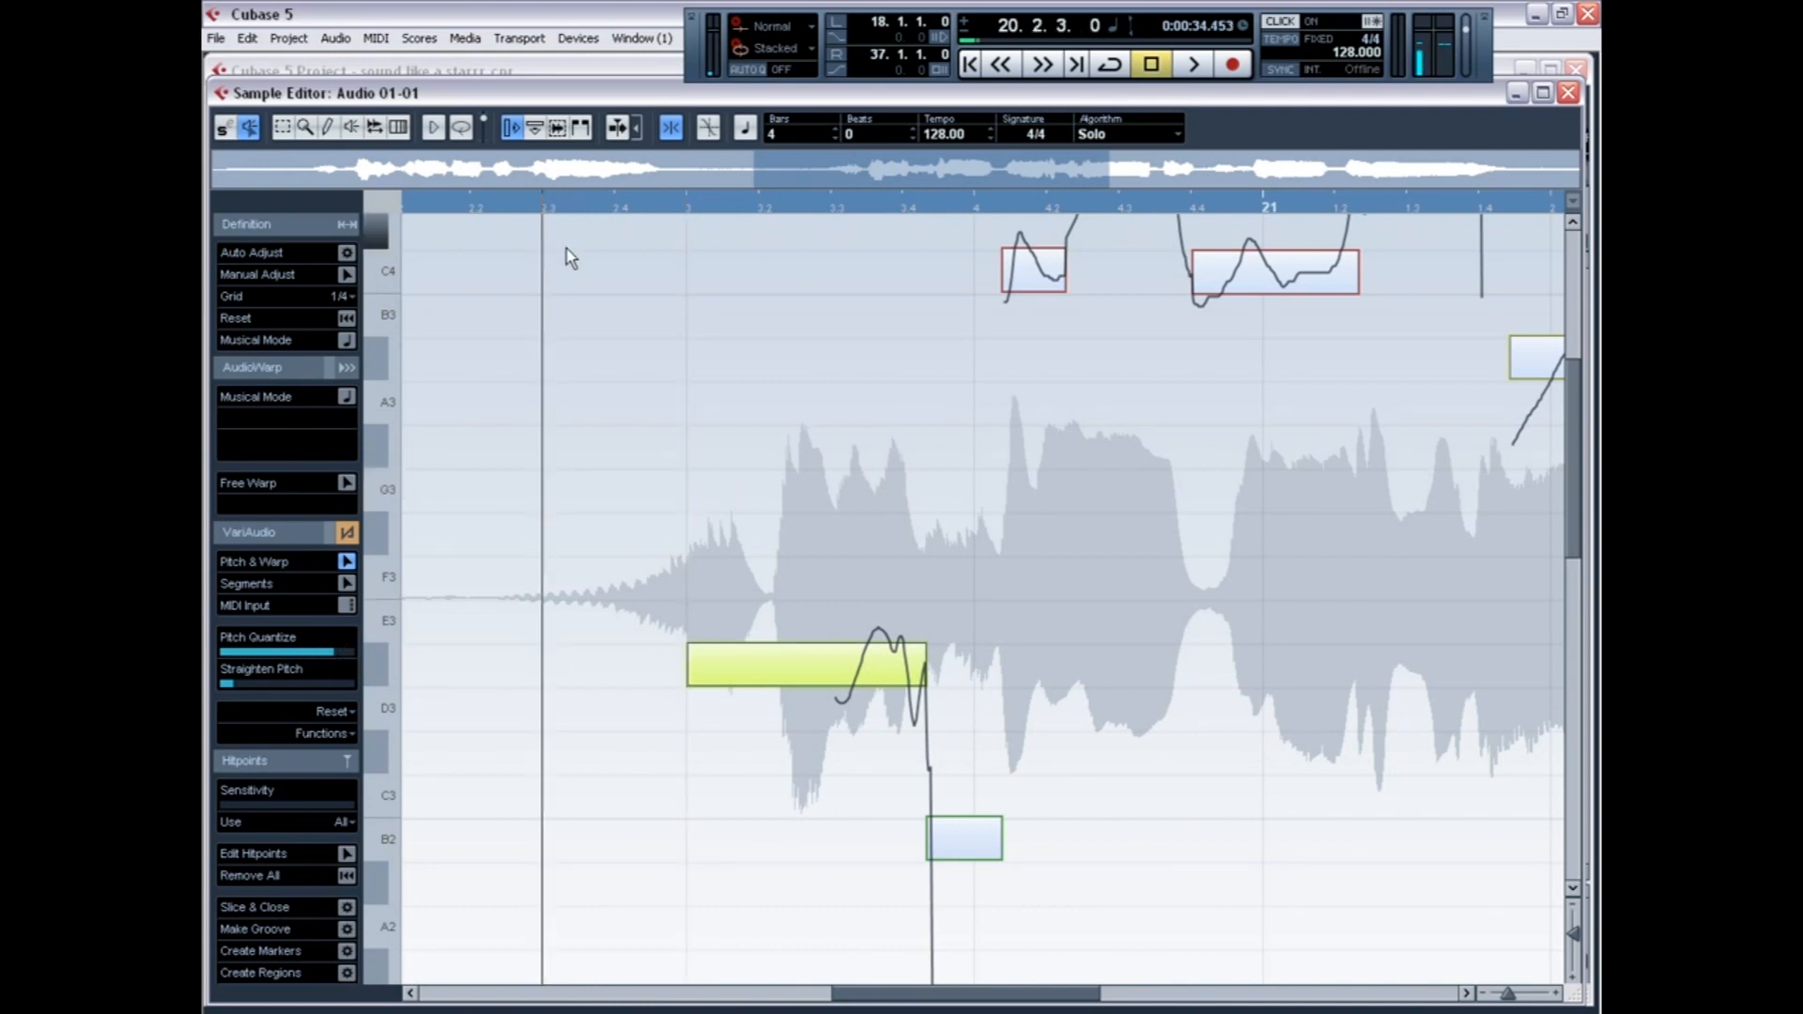
key(space)
key(space)
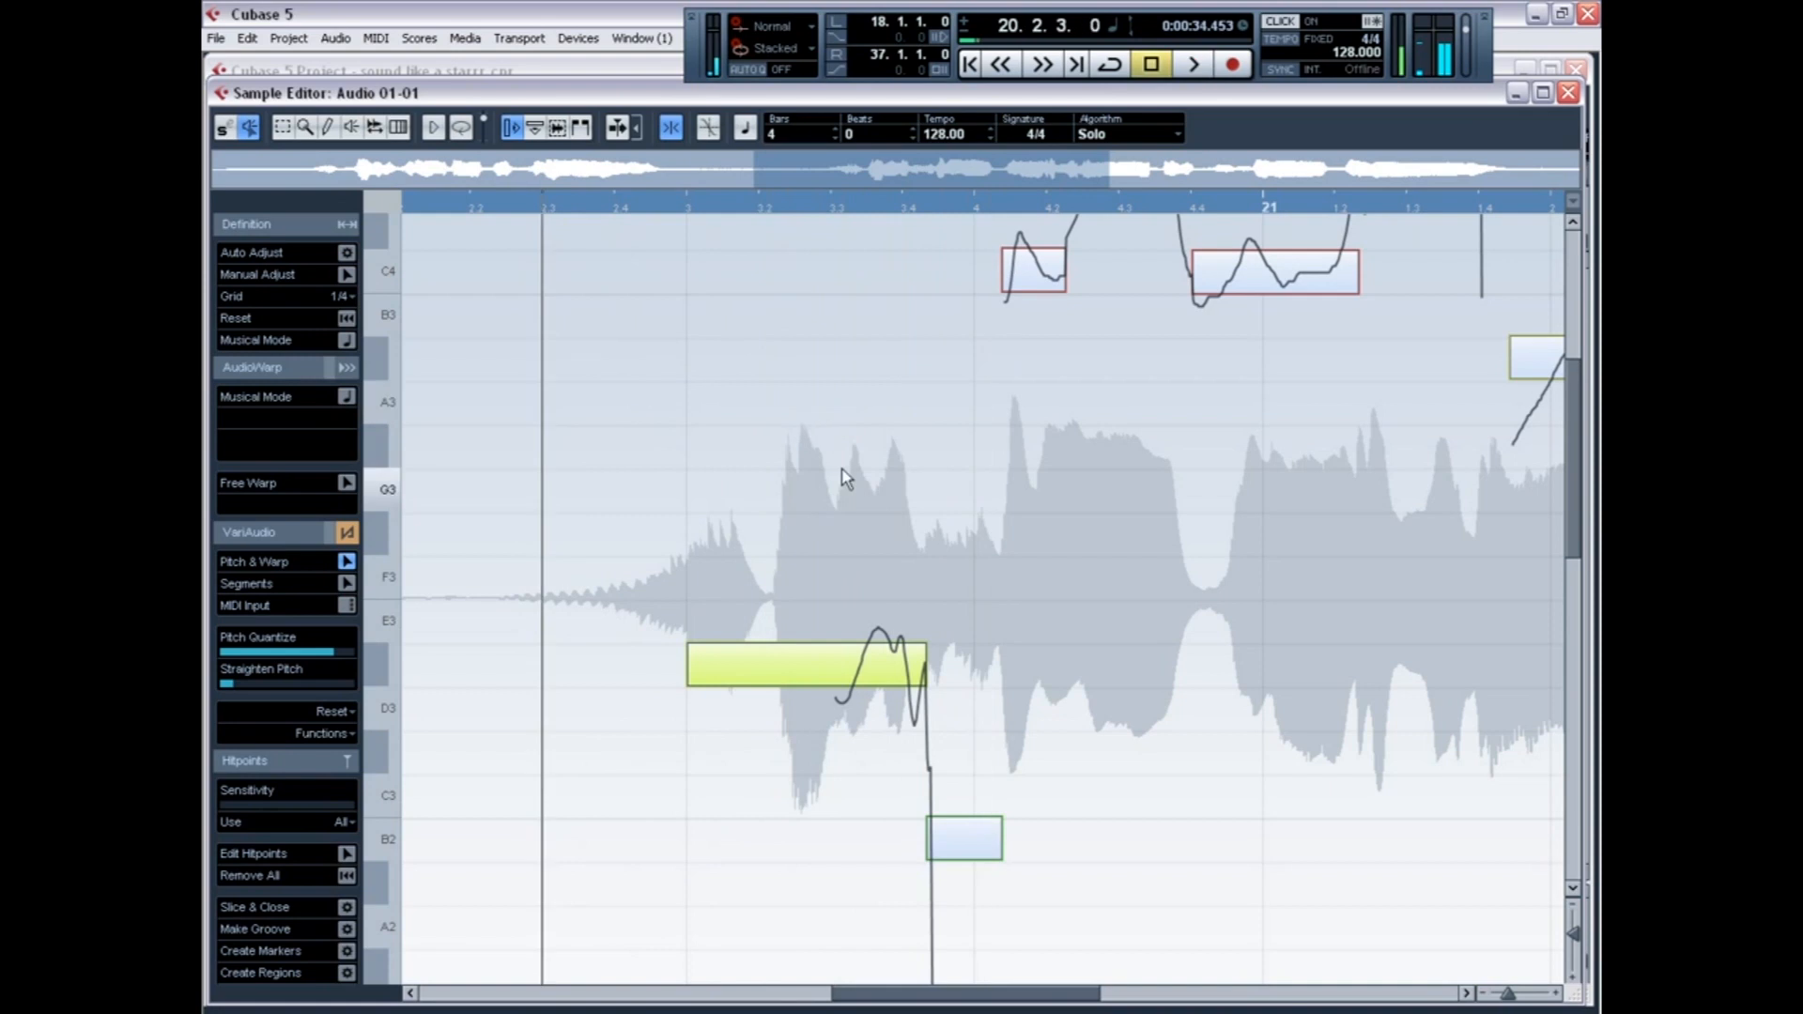
Extend the start of the segment at 20.3.1 earlier to about 20.2.3 and audition the timing change
scroll(847, 376, right, 2)
scroll(857, 441, down, 4)
scroll(864, 468, up, 3)
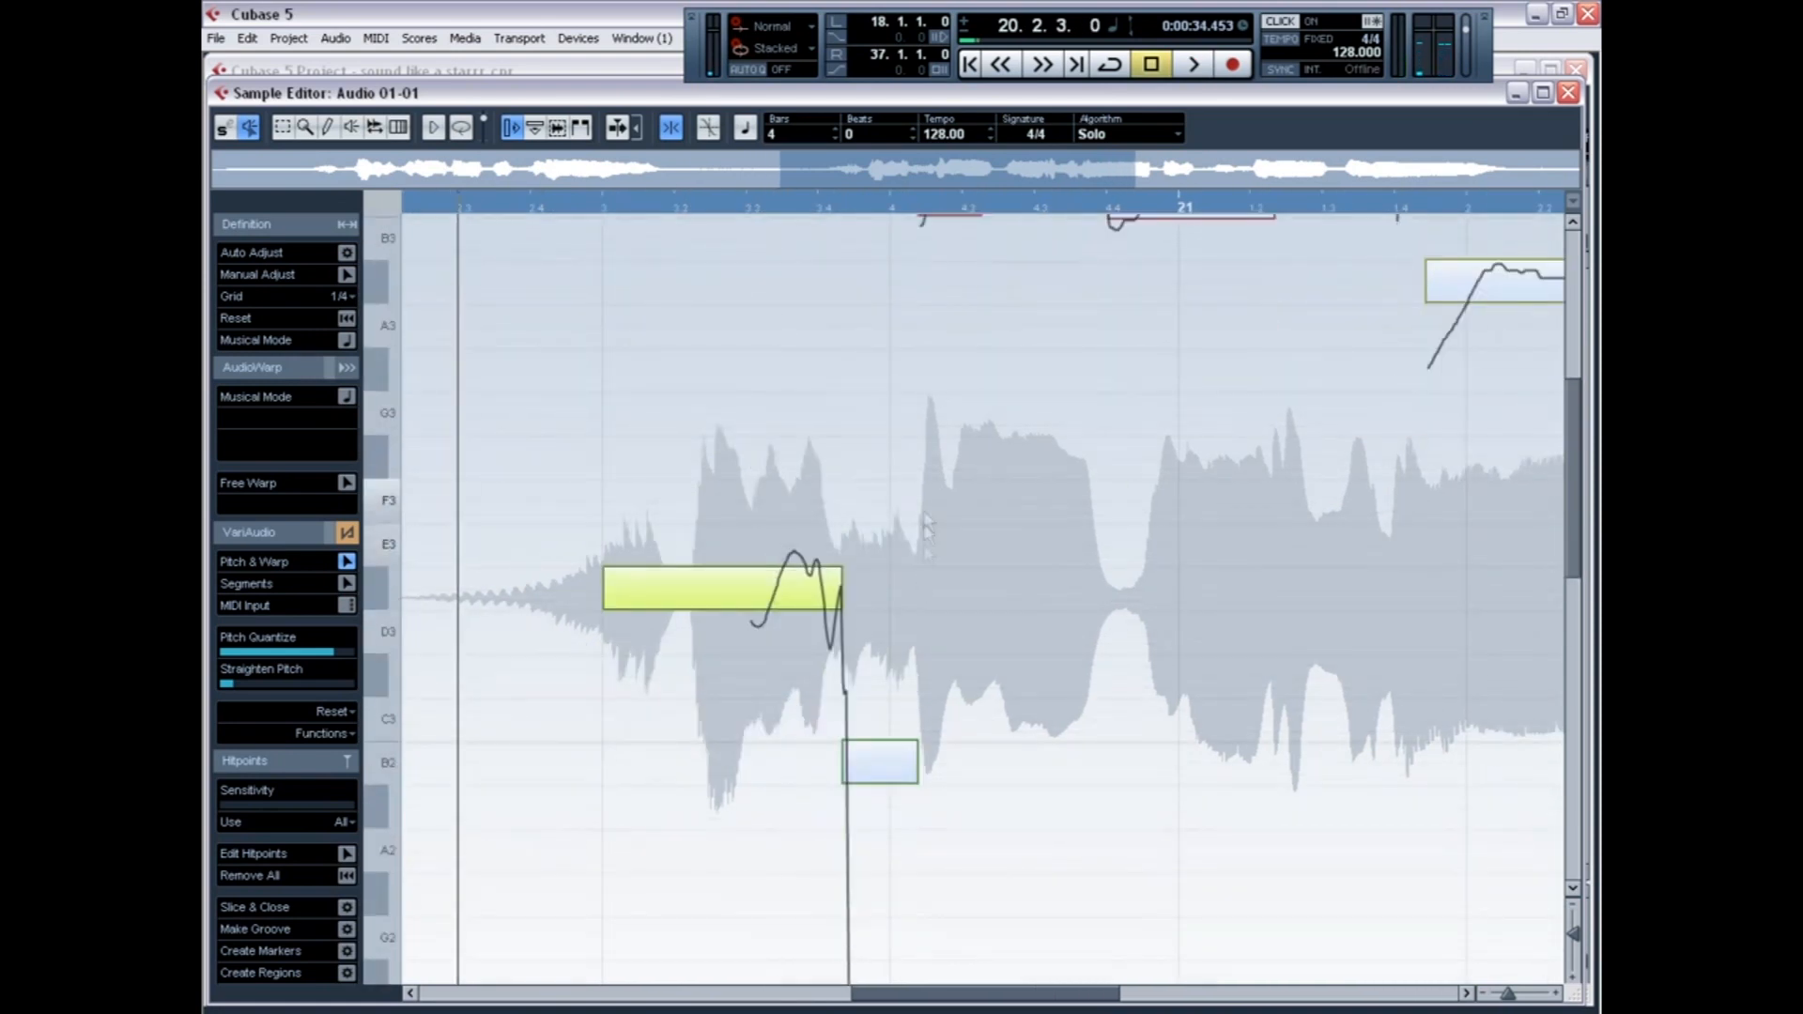
scroll(927, 526, up, 1)
drag(601, 665, 438, 665)
key(space)
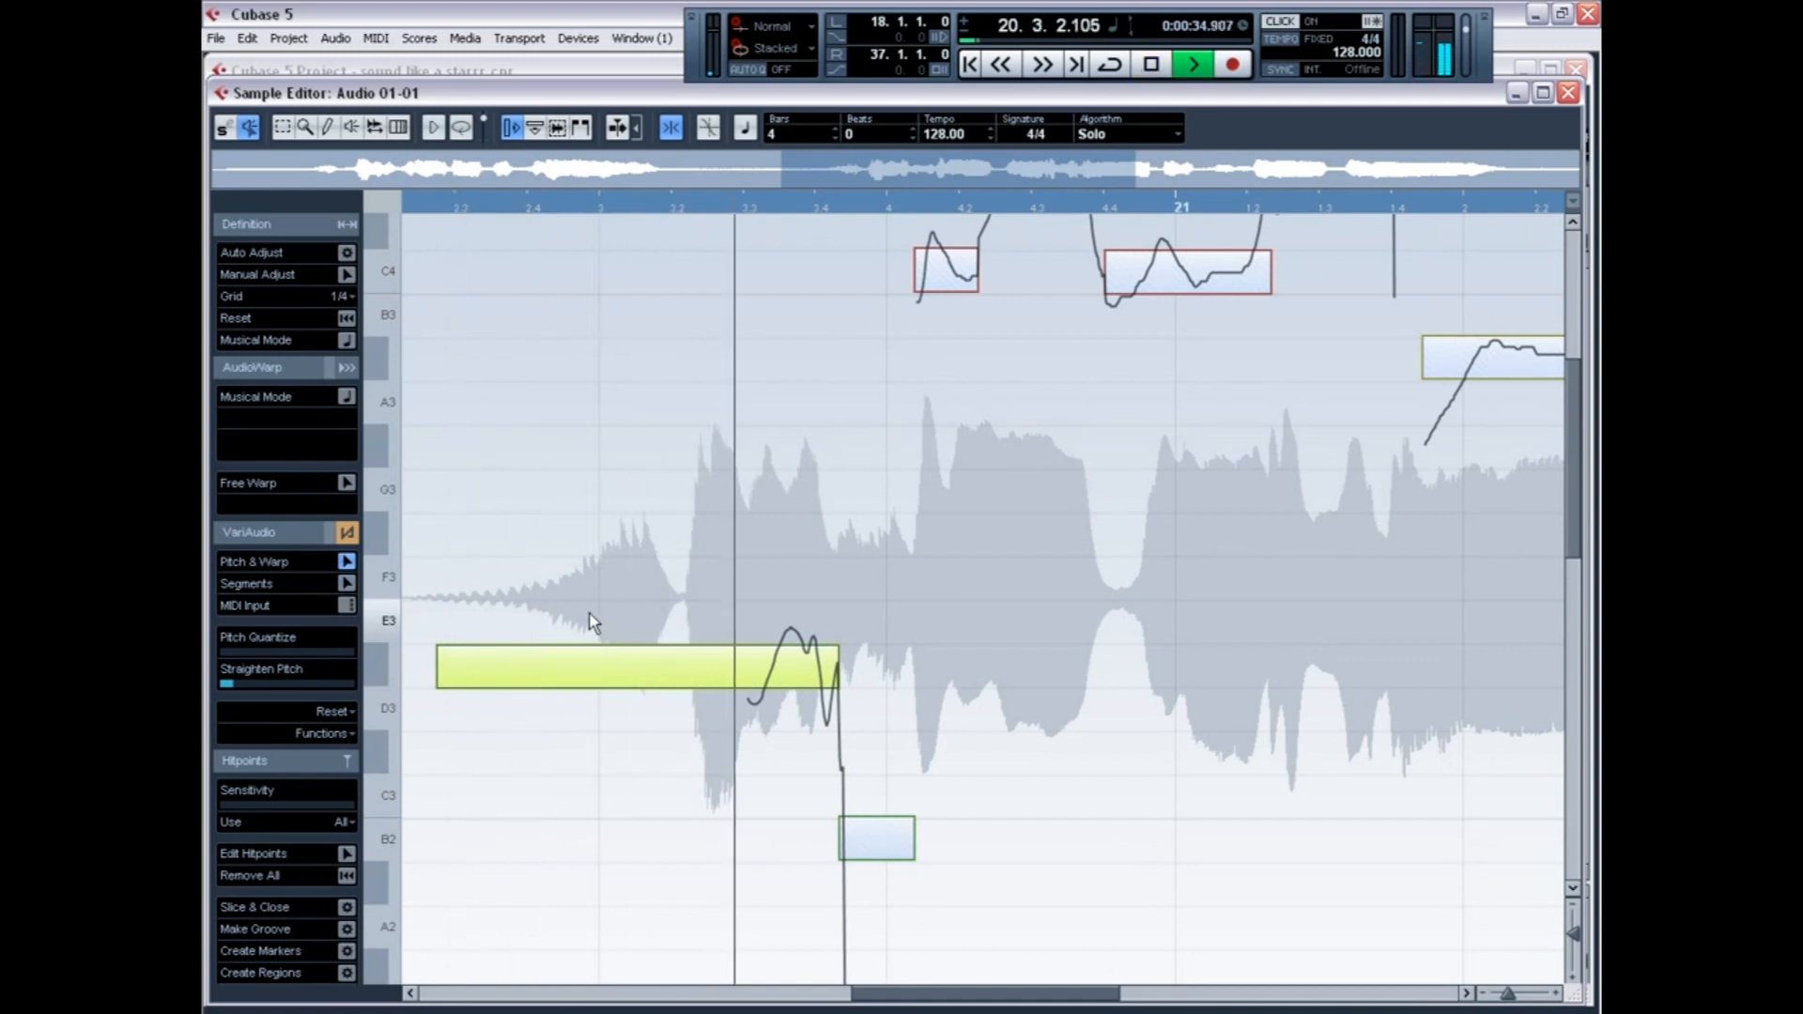
key(space)
Audition the remaining segments through the end of the vocal near 22.3 and return to the project window
click(911, 361)
mouse_move(918, 340)
mouse_down()
mouse_move(929, 359)
mouse_move(930, 317)
mouse_up()
key(space)
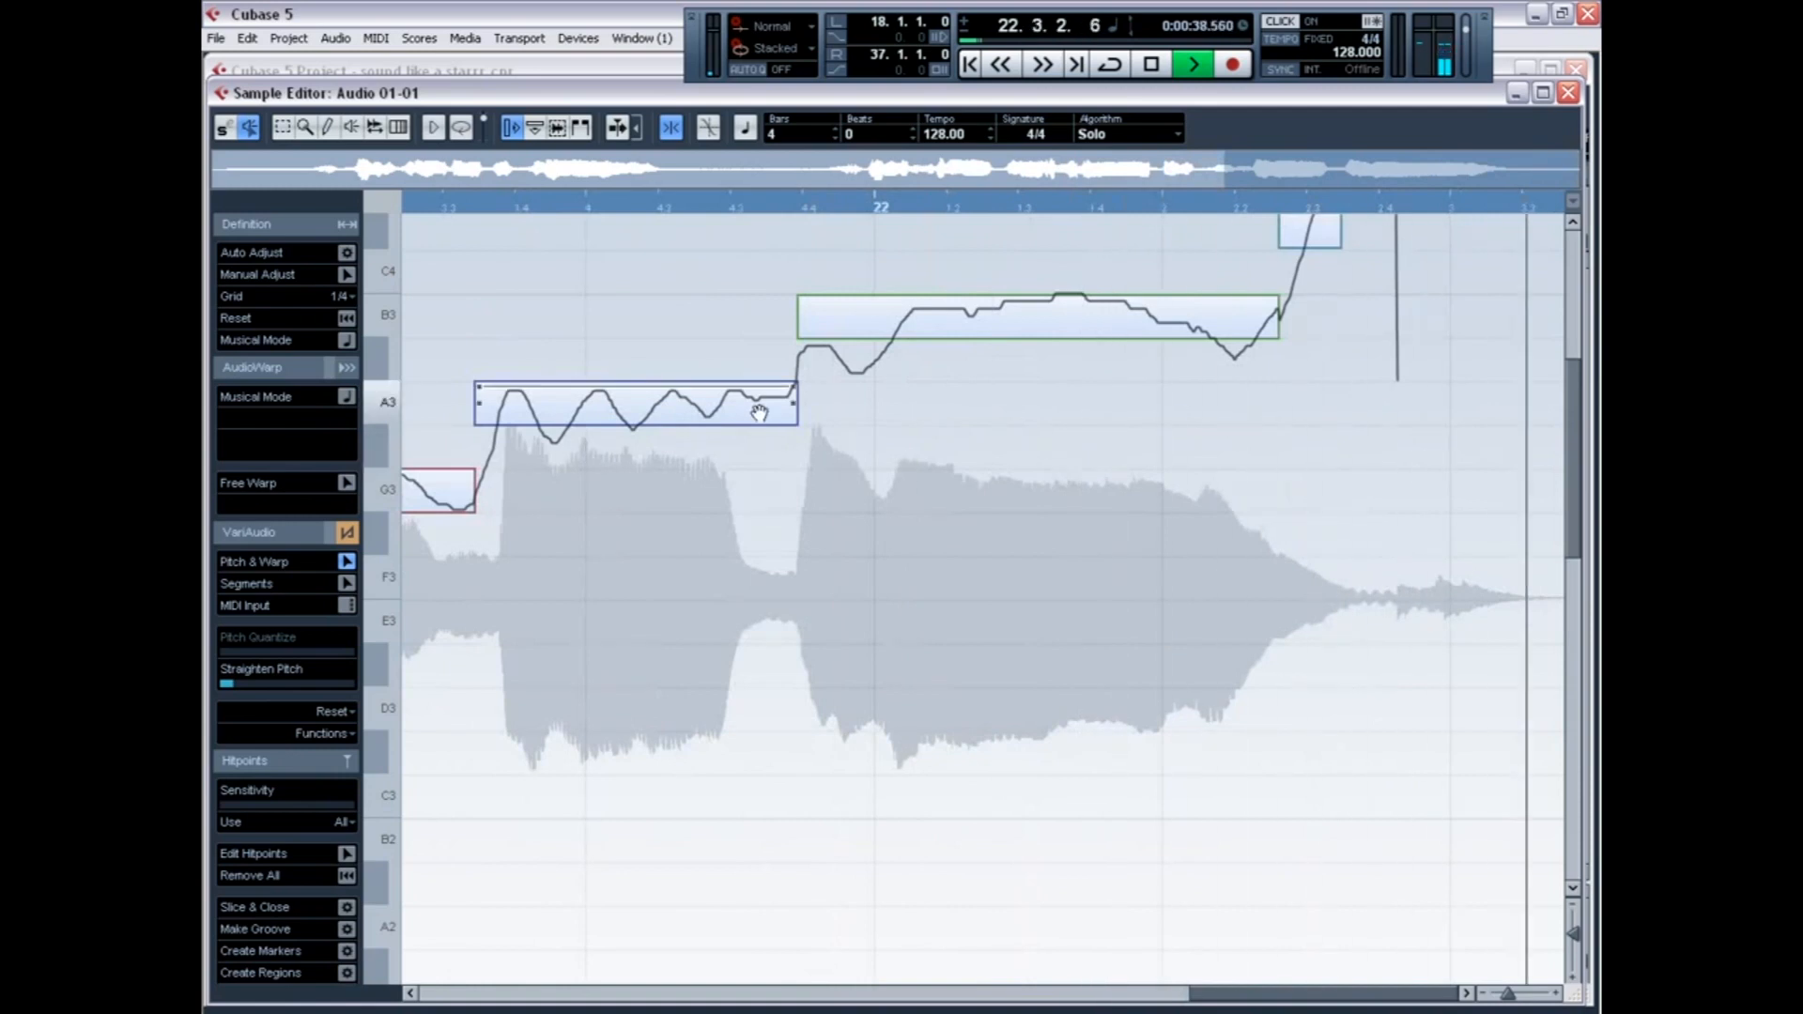
key(space)
key(Return)
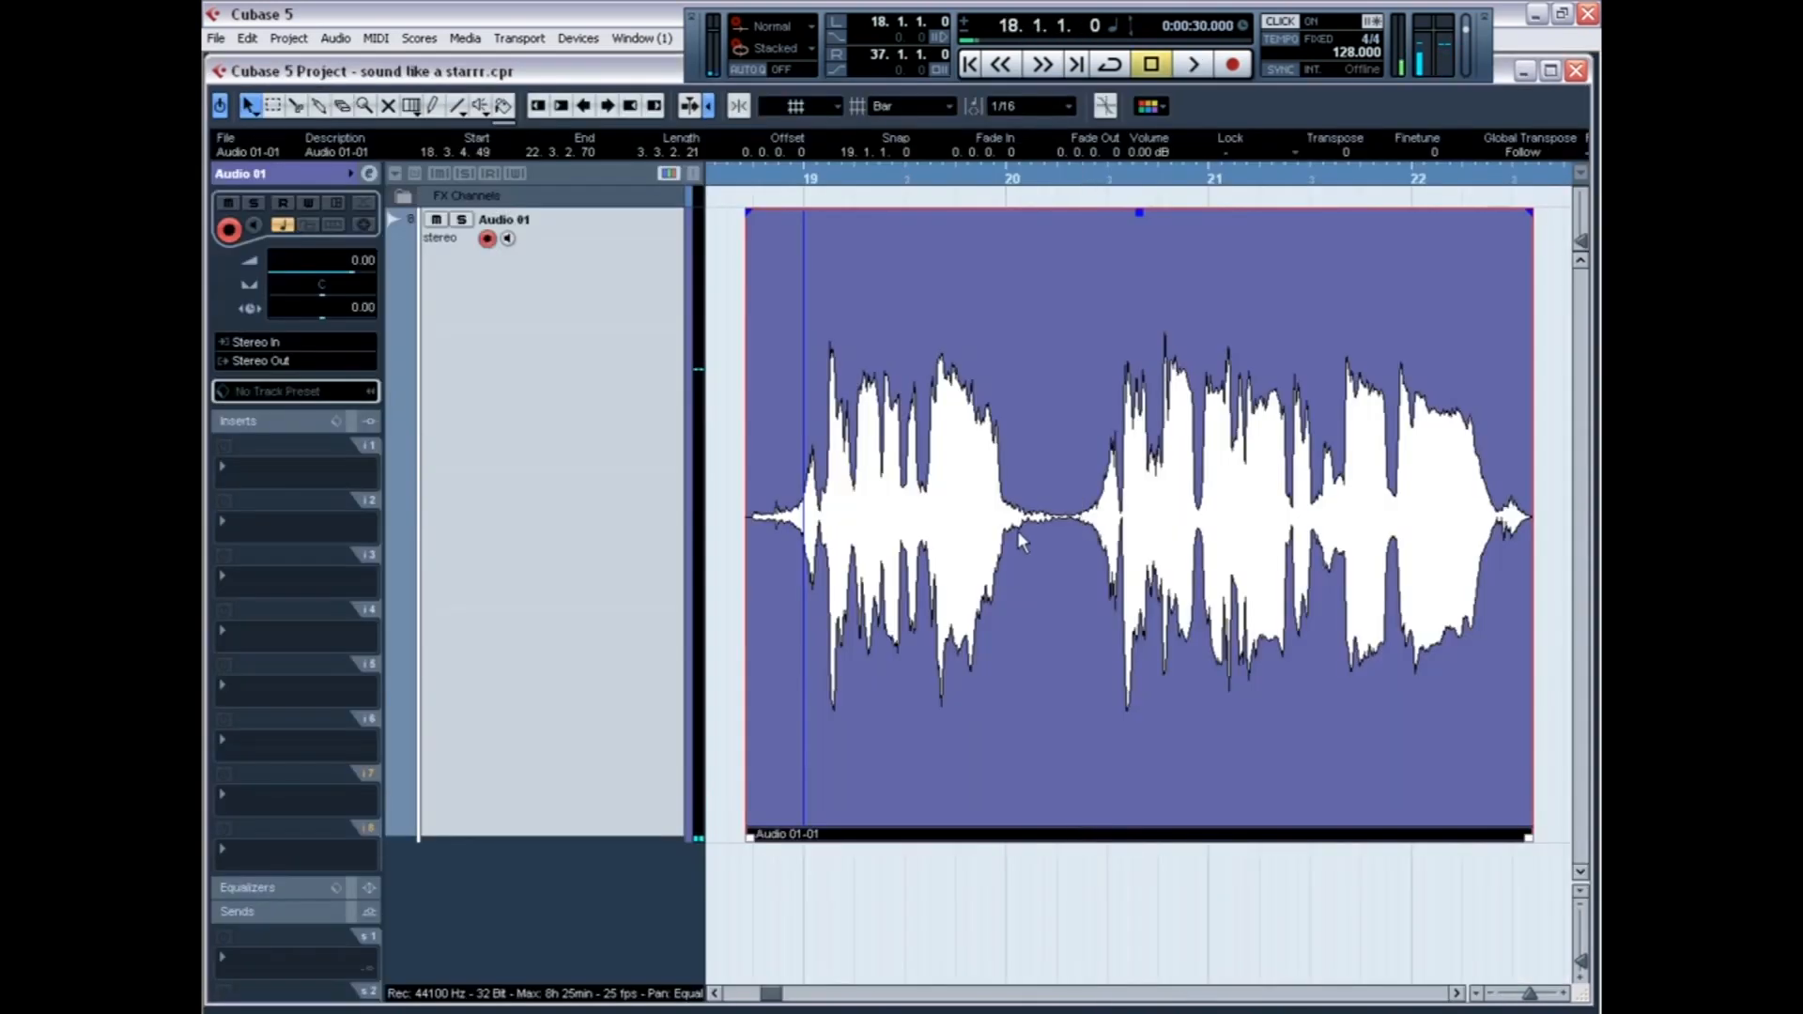
Examine the Audio 01-02 clip's waveform around 19.3.1 in the Sample Editor and return to the project window
double_click(1021, 538)
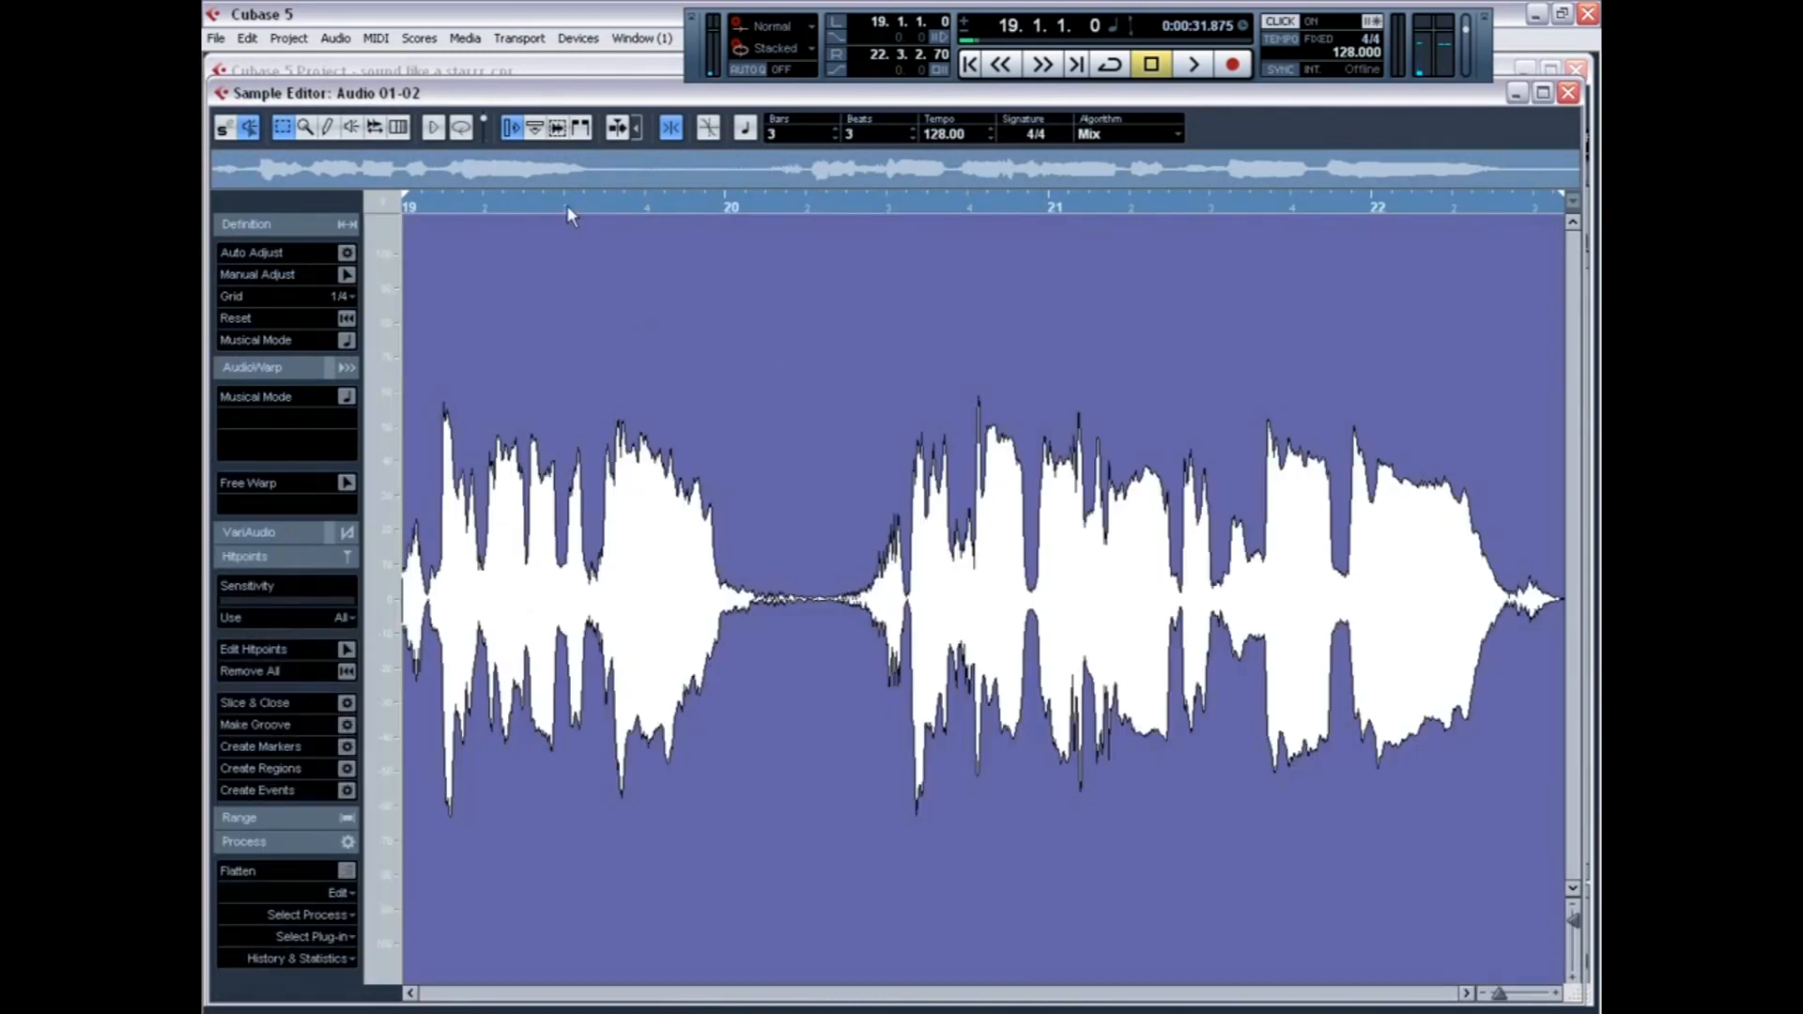
drag(567, 205, 1045, 282)
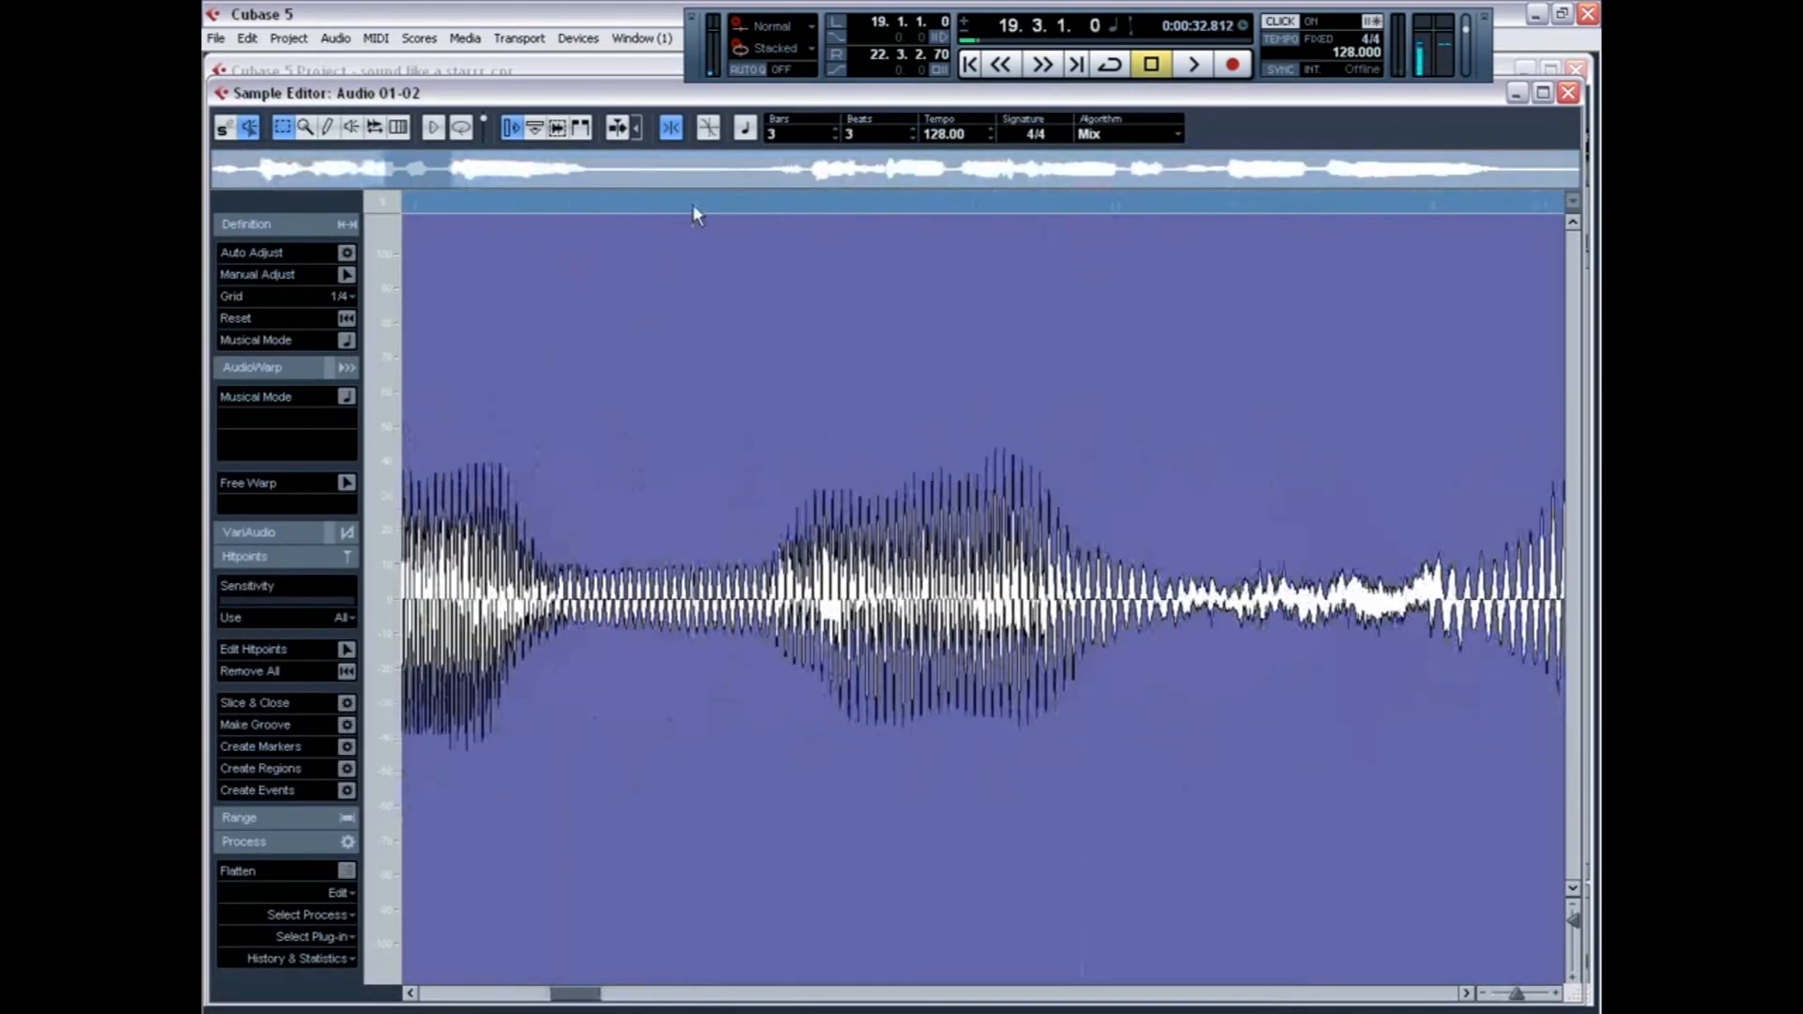
key(g)
key(g)
key(g)
key(g)
key(g)
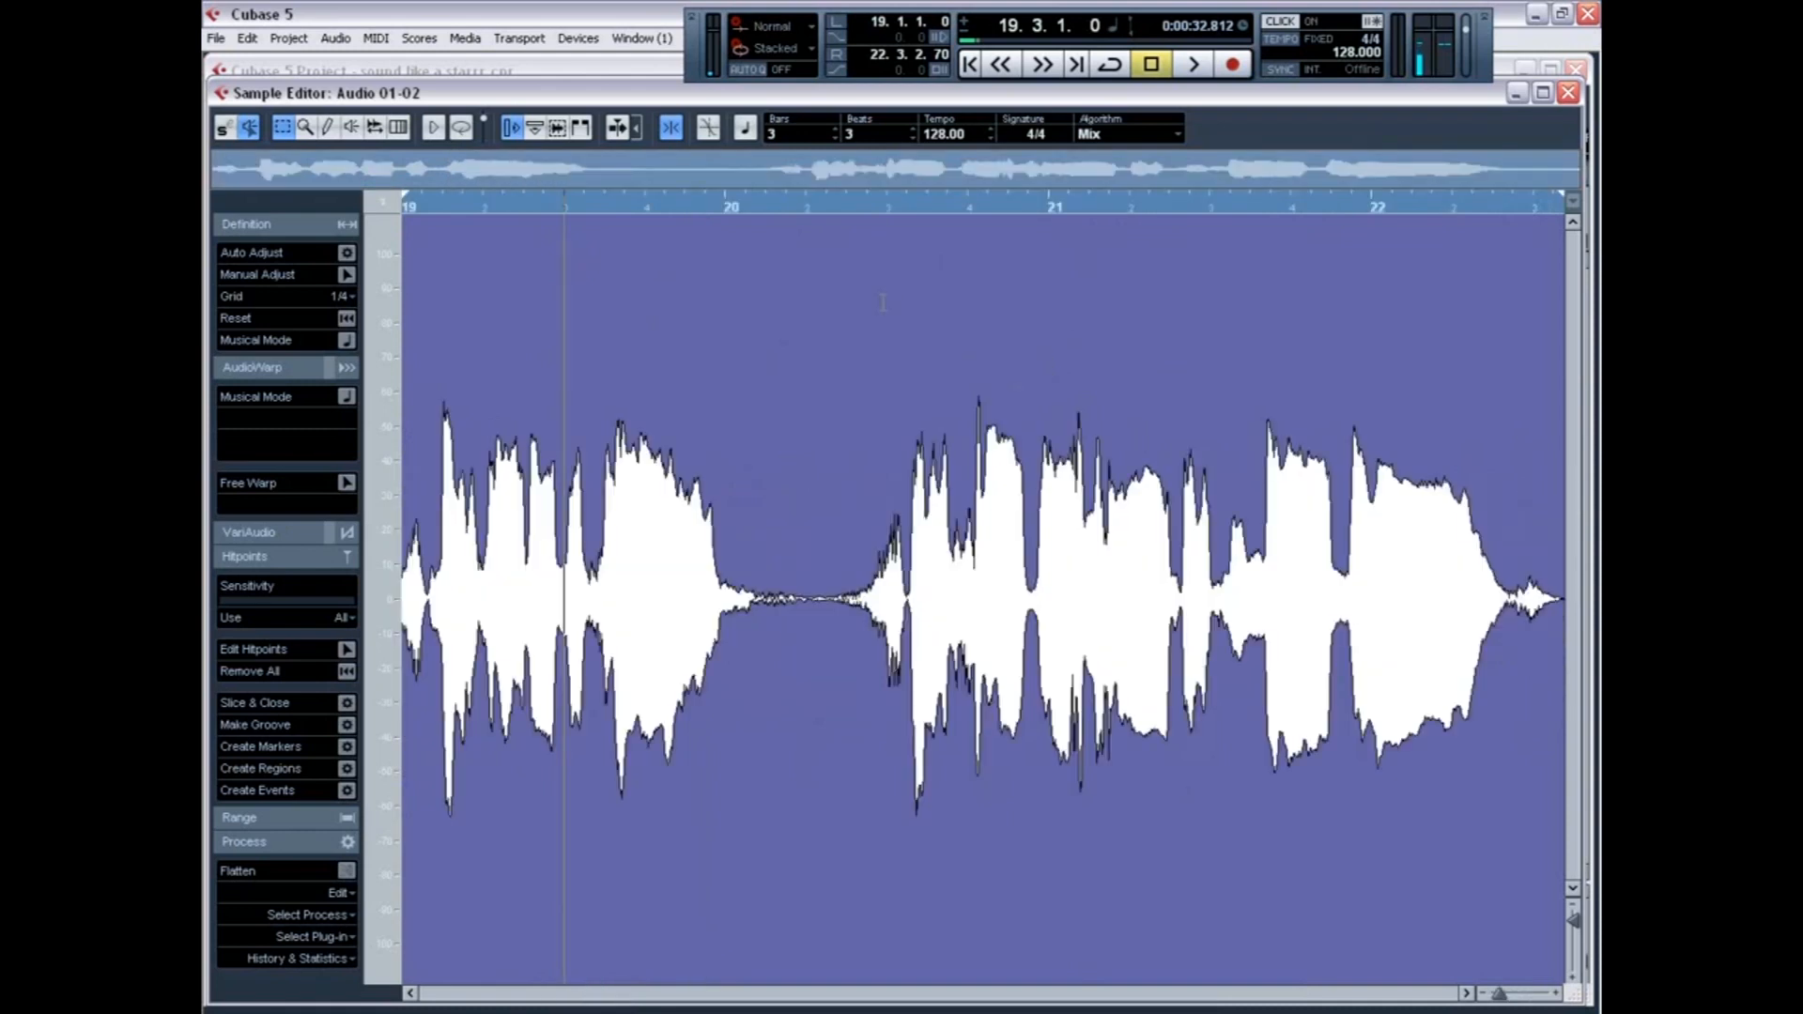
key(Return)
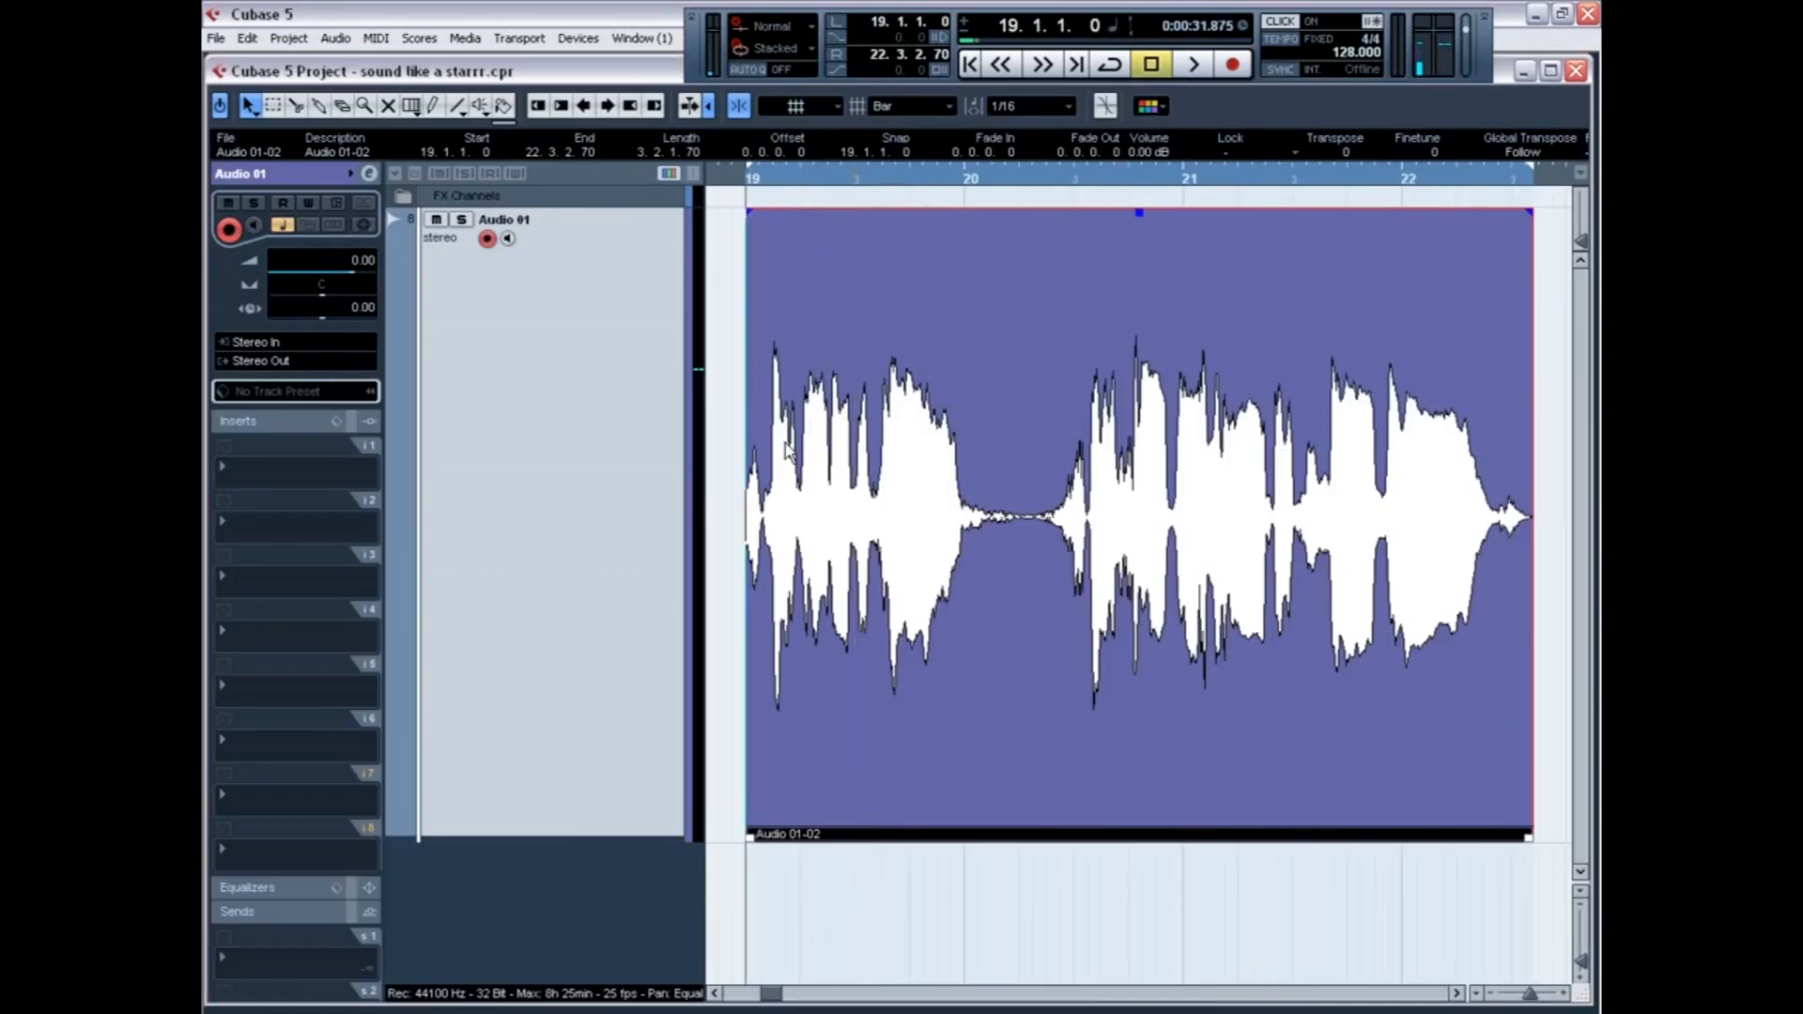
Open the Audio 01-02 clip in the Sample Editor, warp the onset after 19.1.3 back onto 19.1.3, and audition it
double_click(787, 453)
key(h)
key(h)
key(h)
key(h)
key(h)
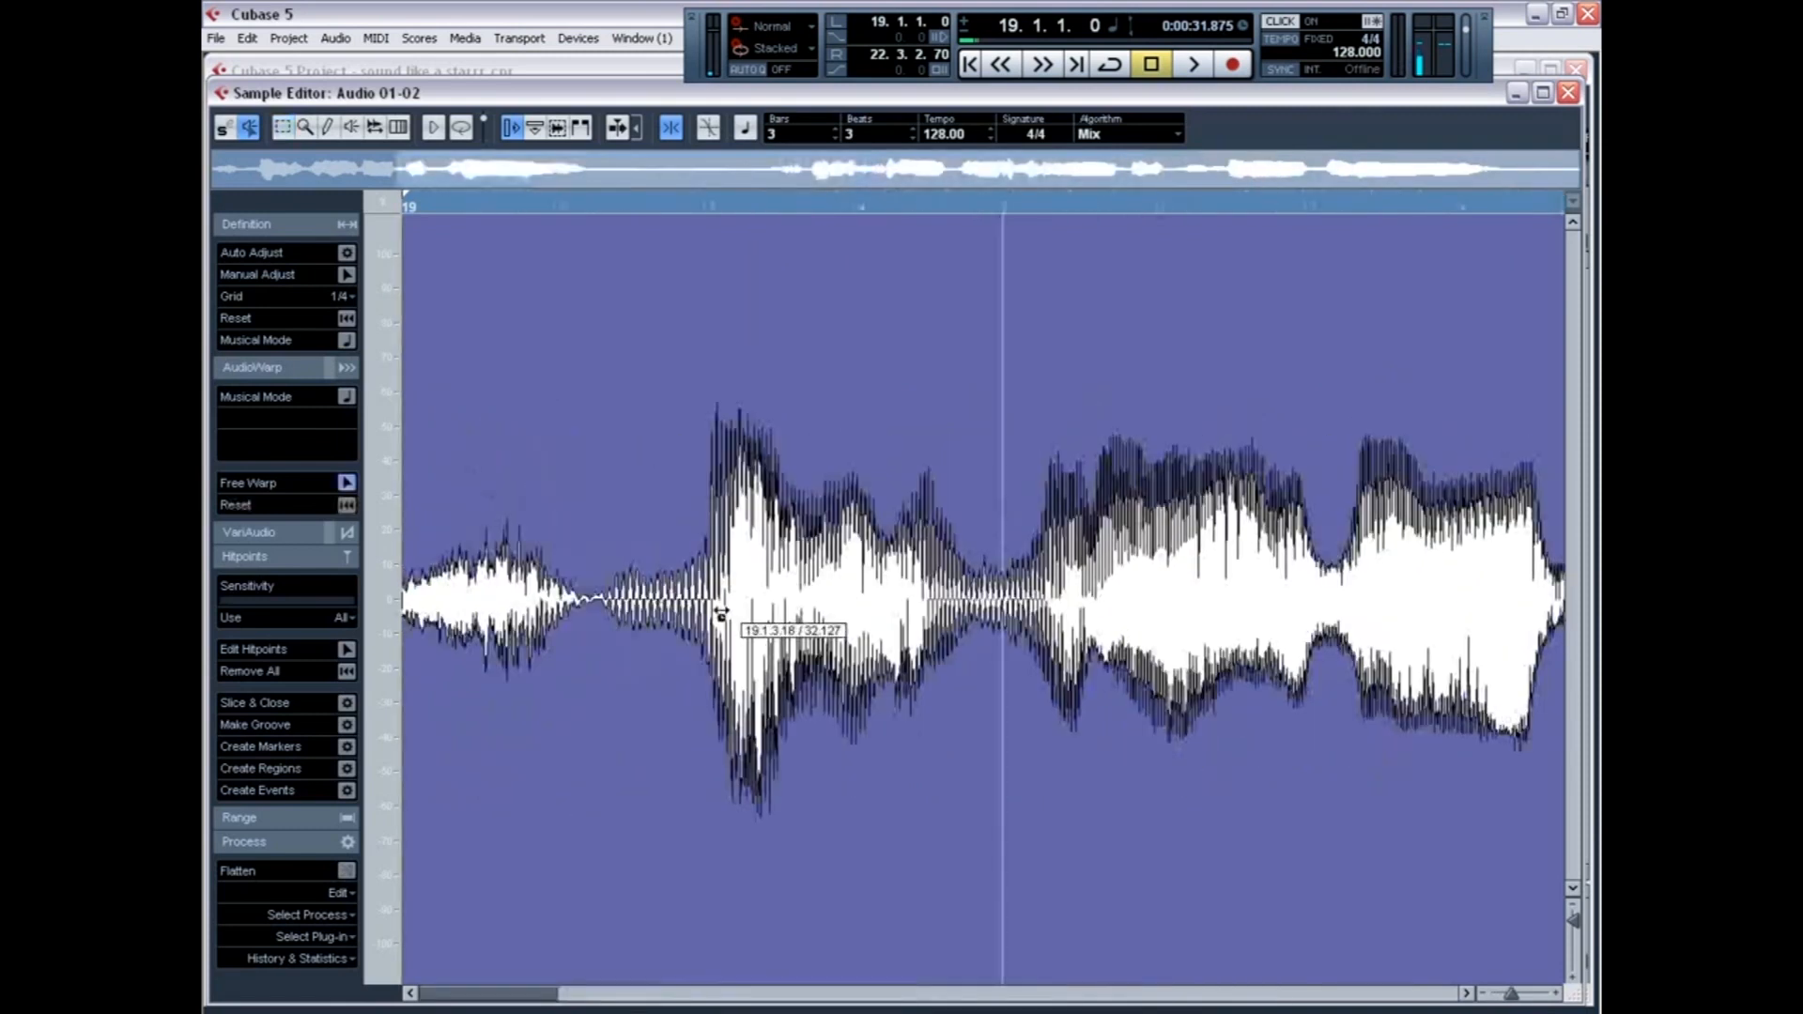
drag(720, 547, 707, 560)
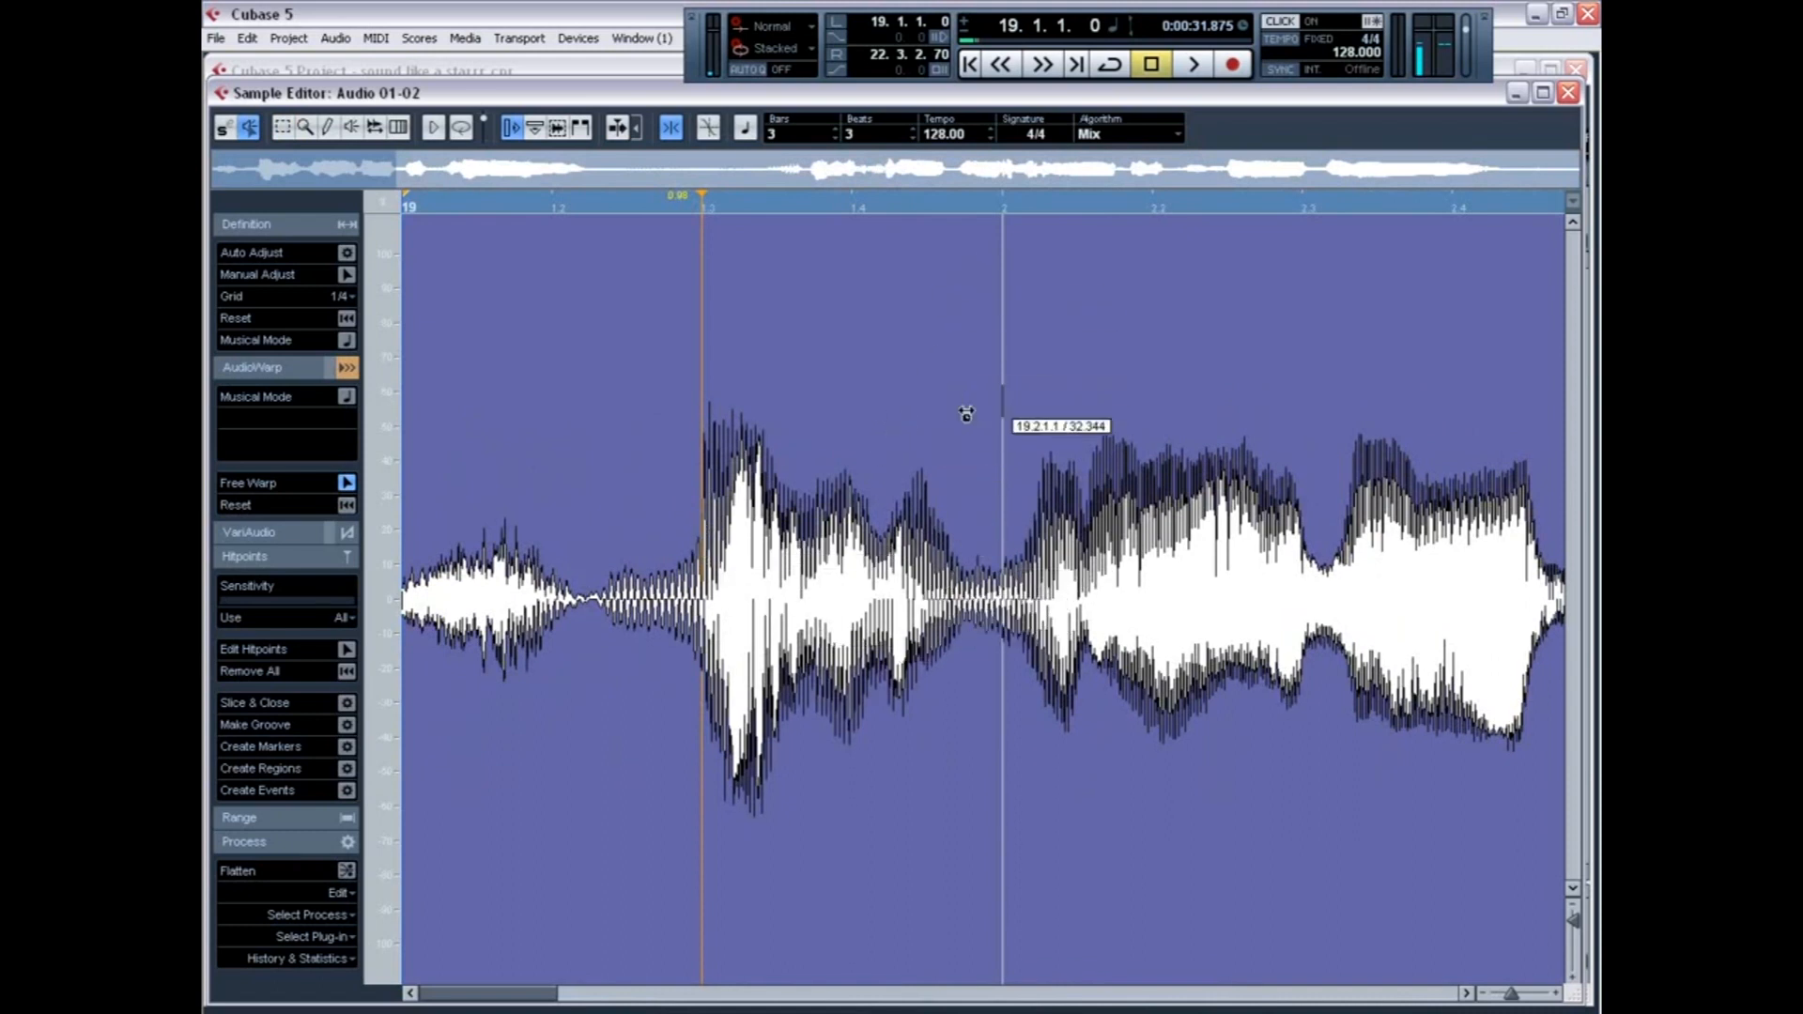
key(space)
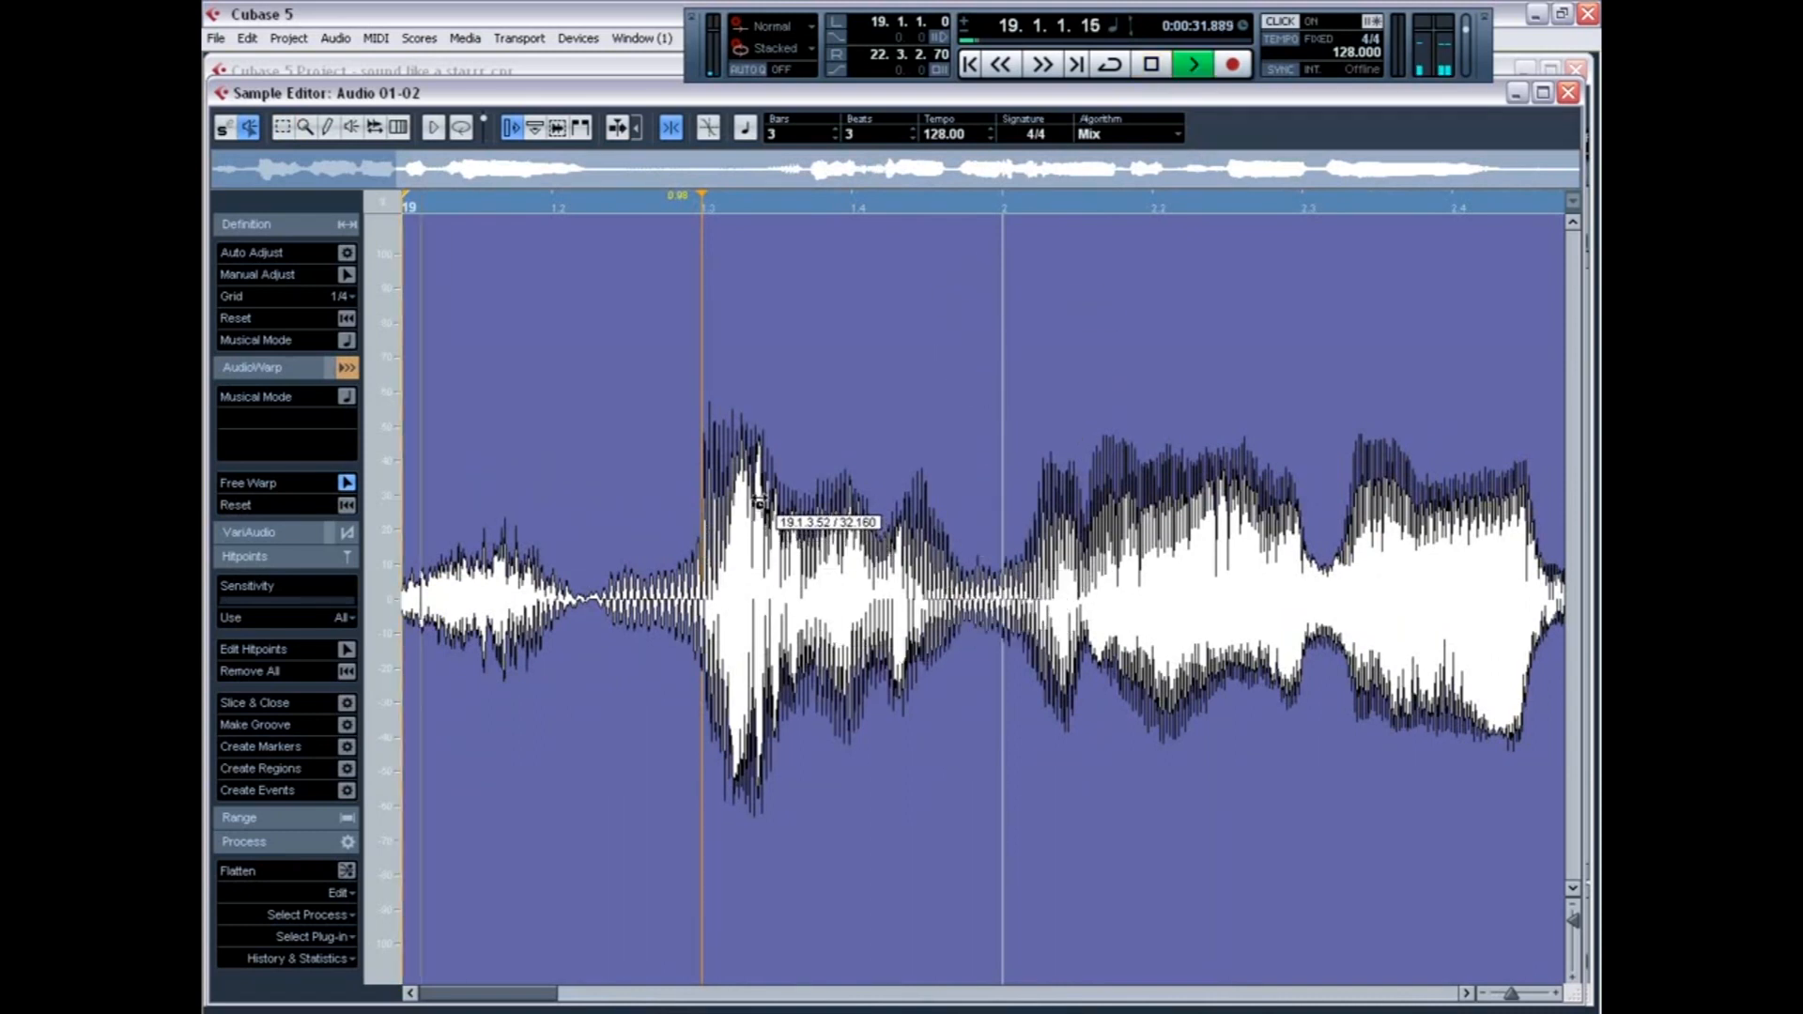
key(space)
key(space)
Warp the onset near 19.3.1 onto 19.3.1 and audition the first phrase
drag(1012, 594, 993, 594)
key(space)
key(space)
key(space)
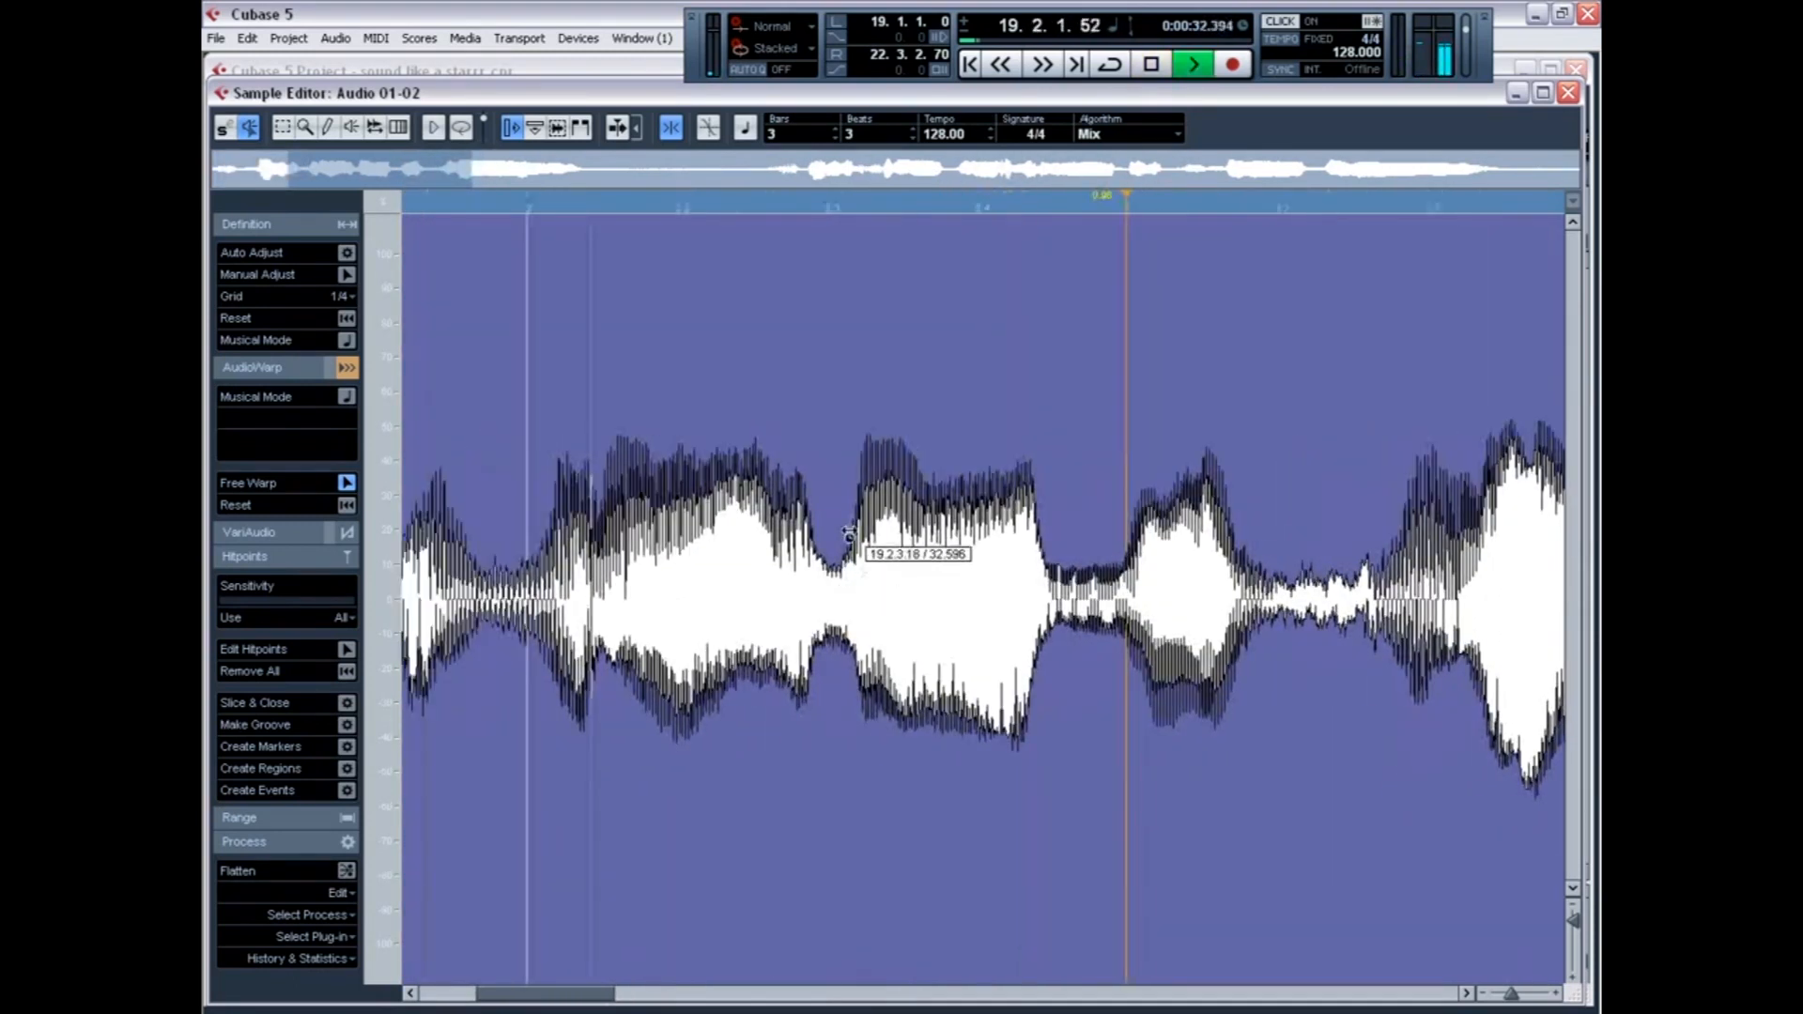
Warp the onset at about 19.2.3.18 earlier onto 19.2.3 and audition the change
drag(852, 526, 822, 535)
key(space)
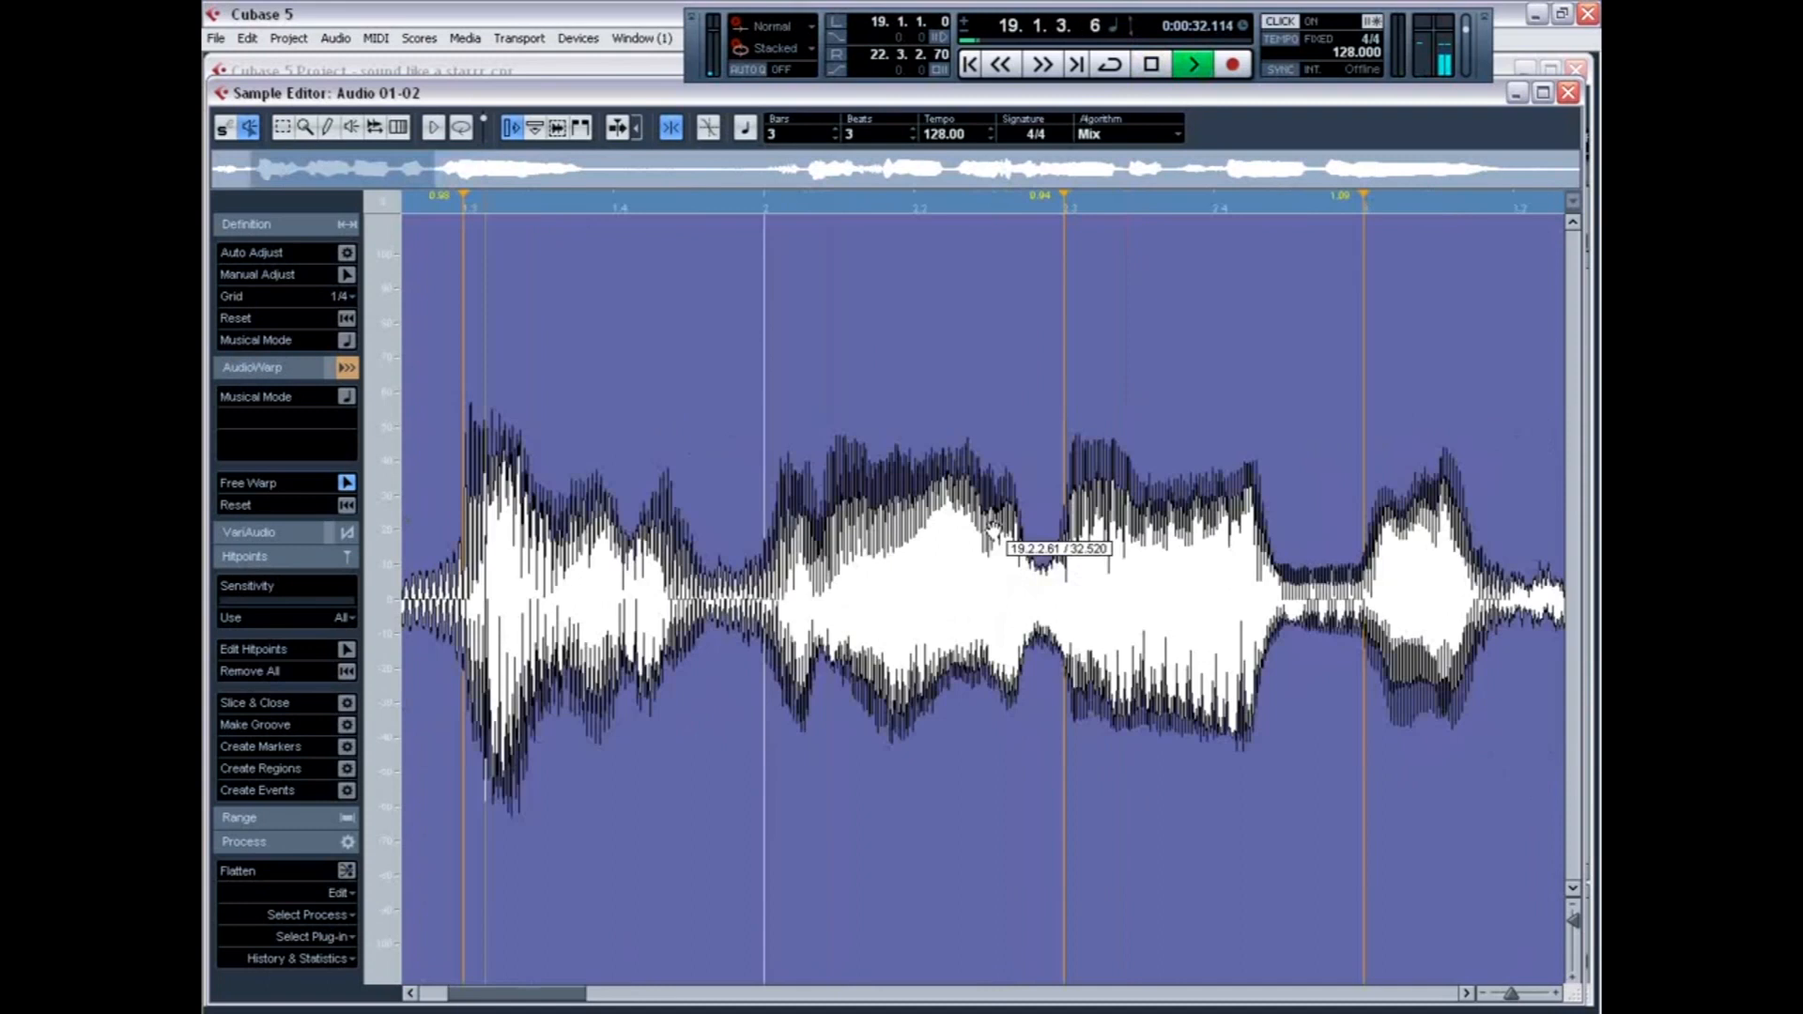
key(space)
key(space)
key(space)
Warp the onset just after 19.2.1 onto 19.2.1 and audition the first phrase to its end
drag(779, 541, 772, 542)
key(space)
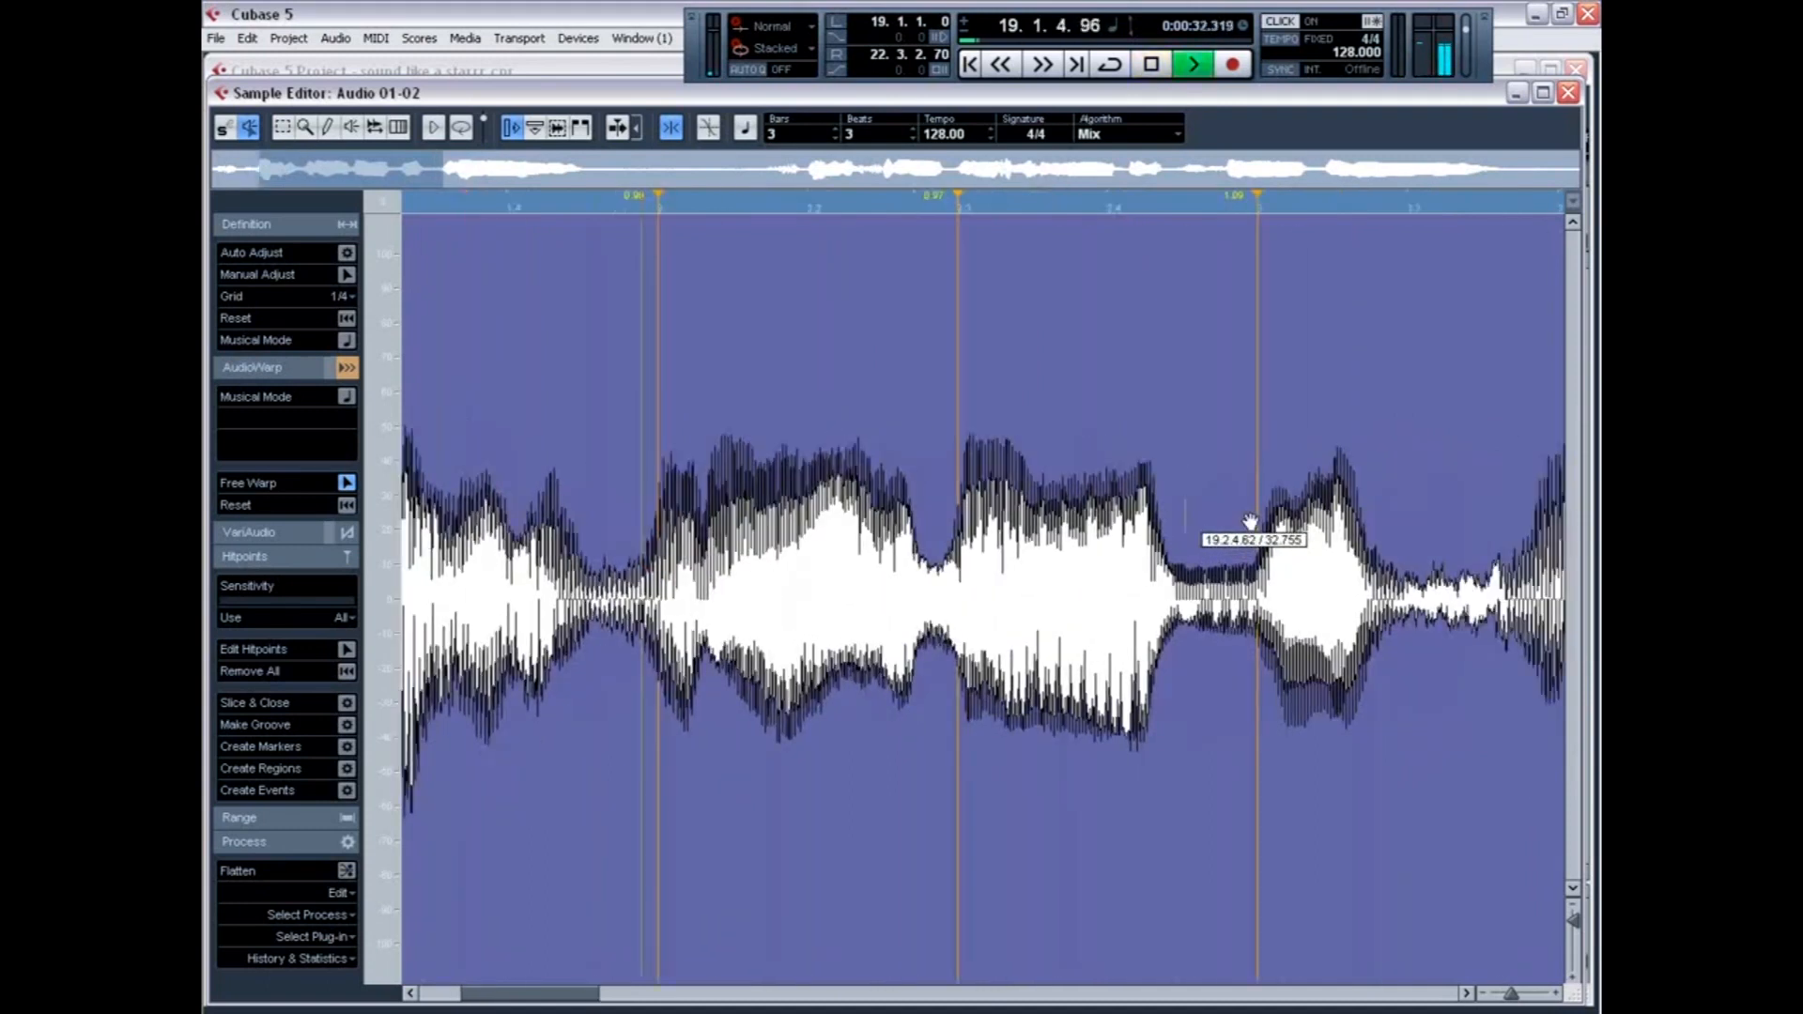
key(space)
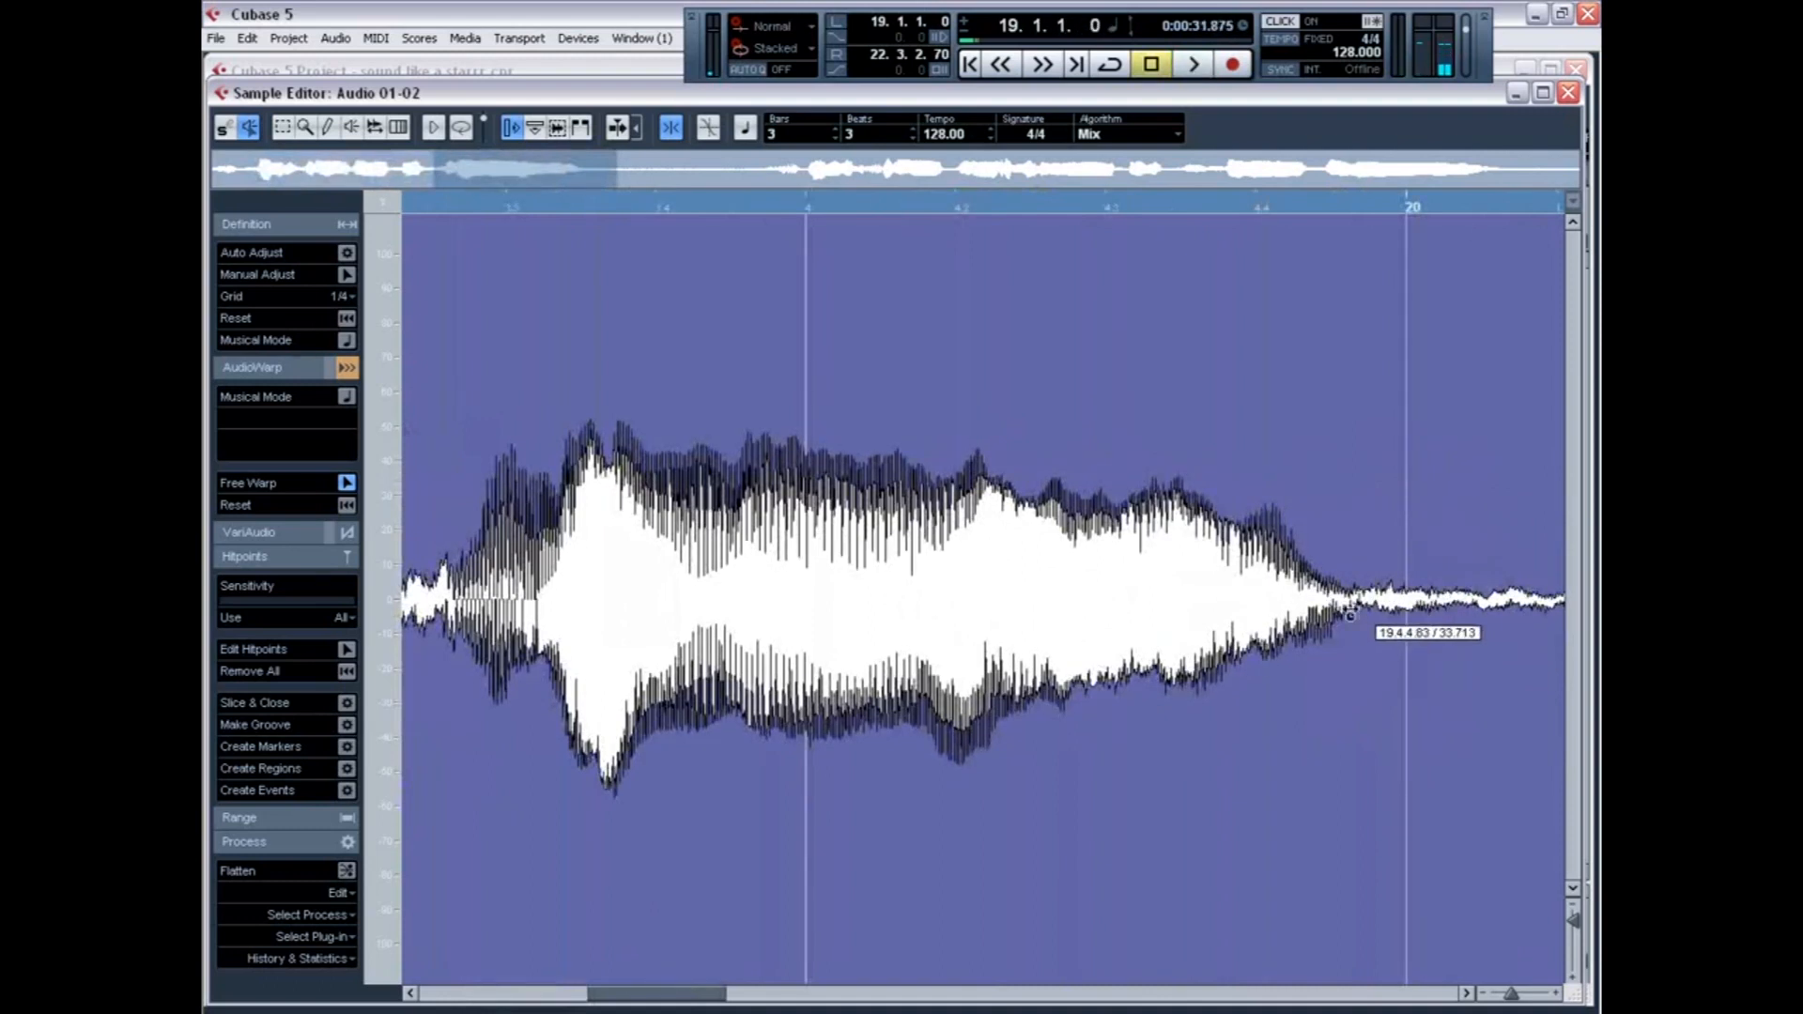
key(space)
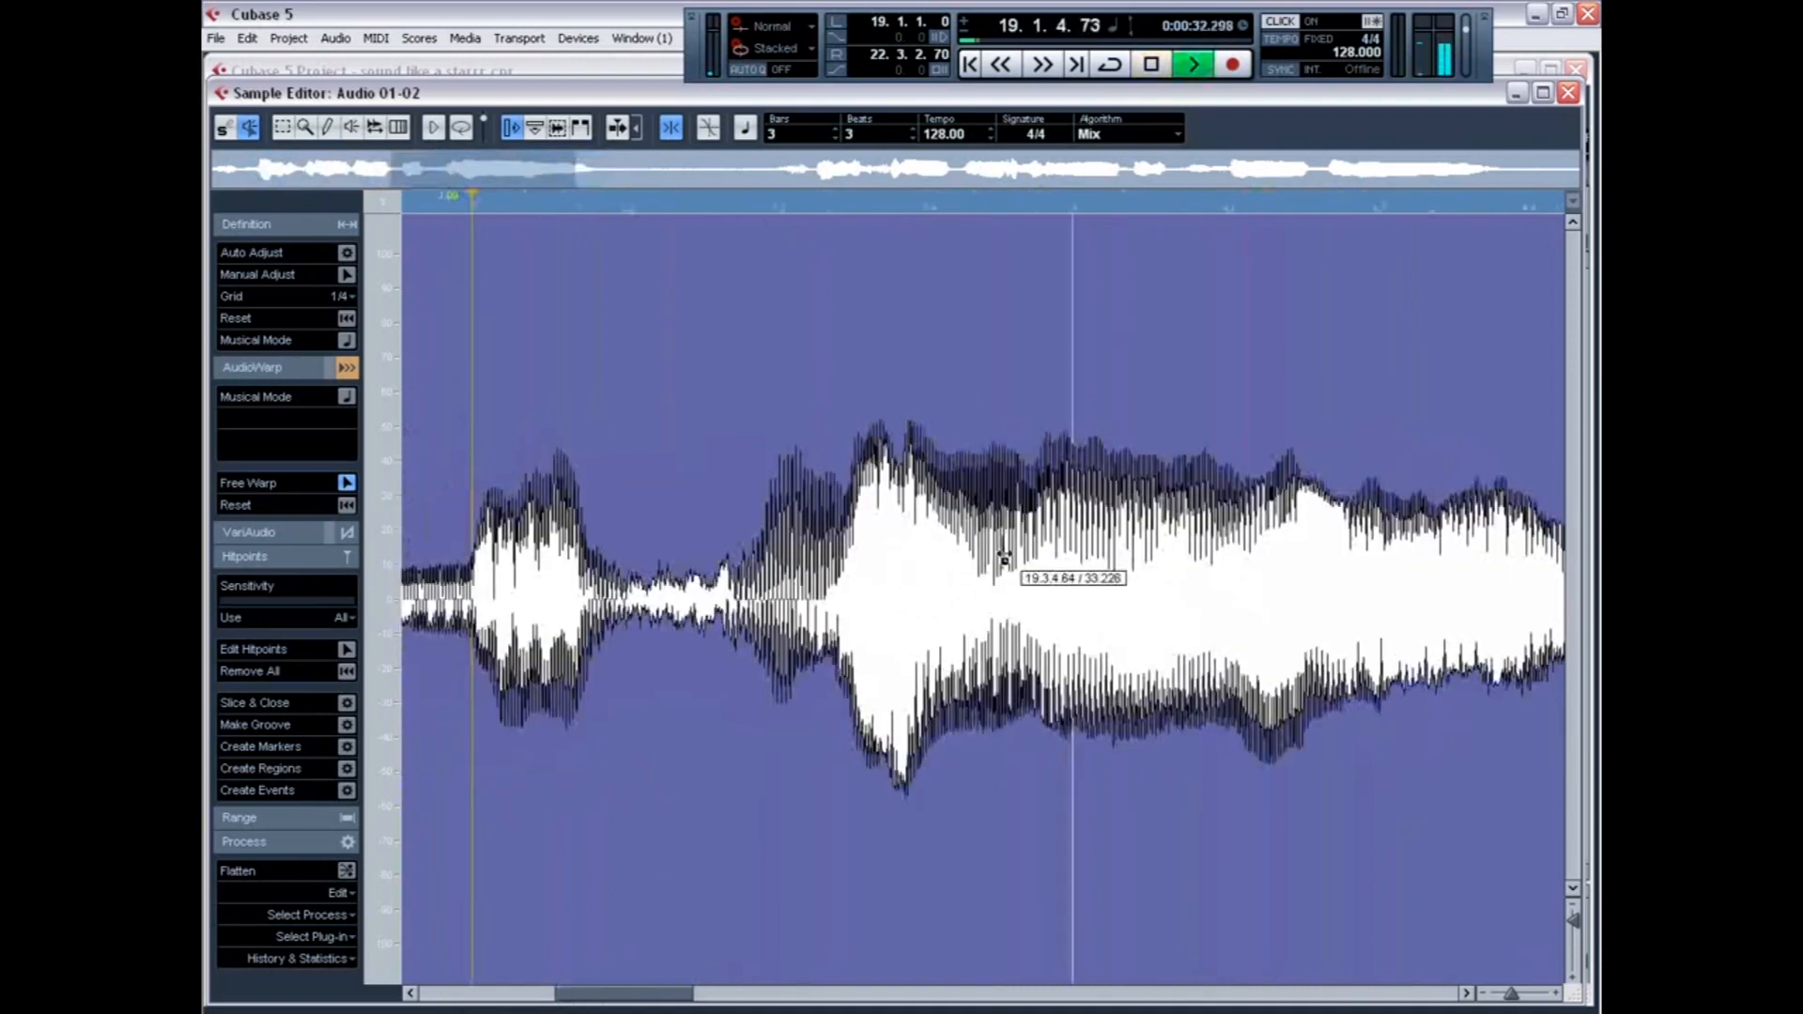
key(space)
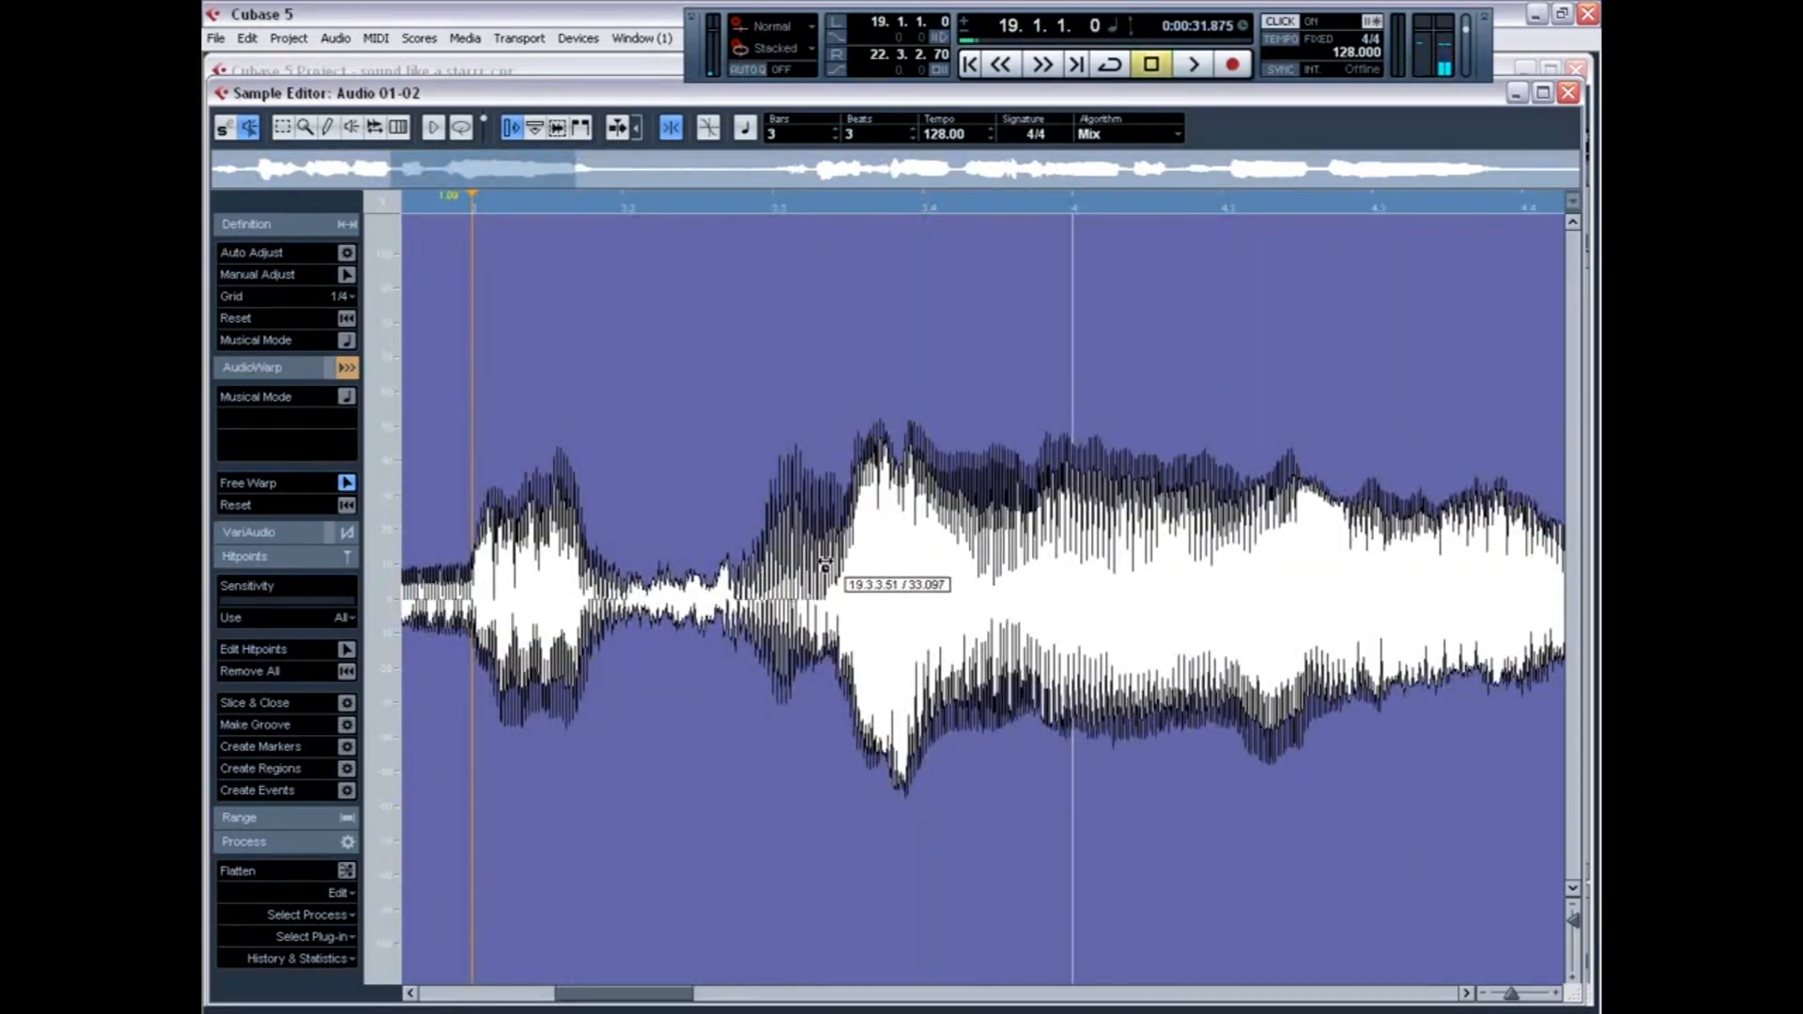
Adjust the onset of the long note near 19.3.3 with a warp tab at 19.3.3 and audition the result
drag(772, 563, 784, 564)
key(space)
key(ctrl+z)
key(space)
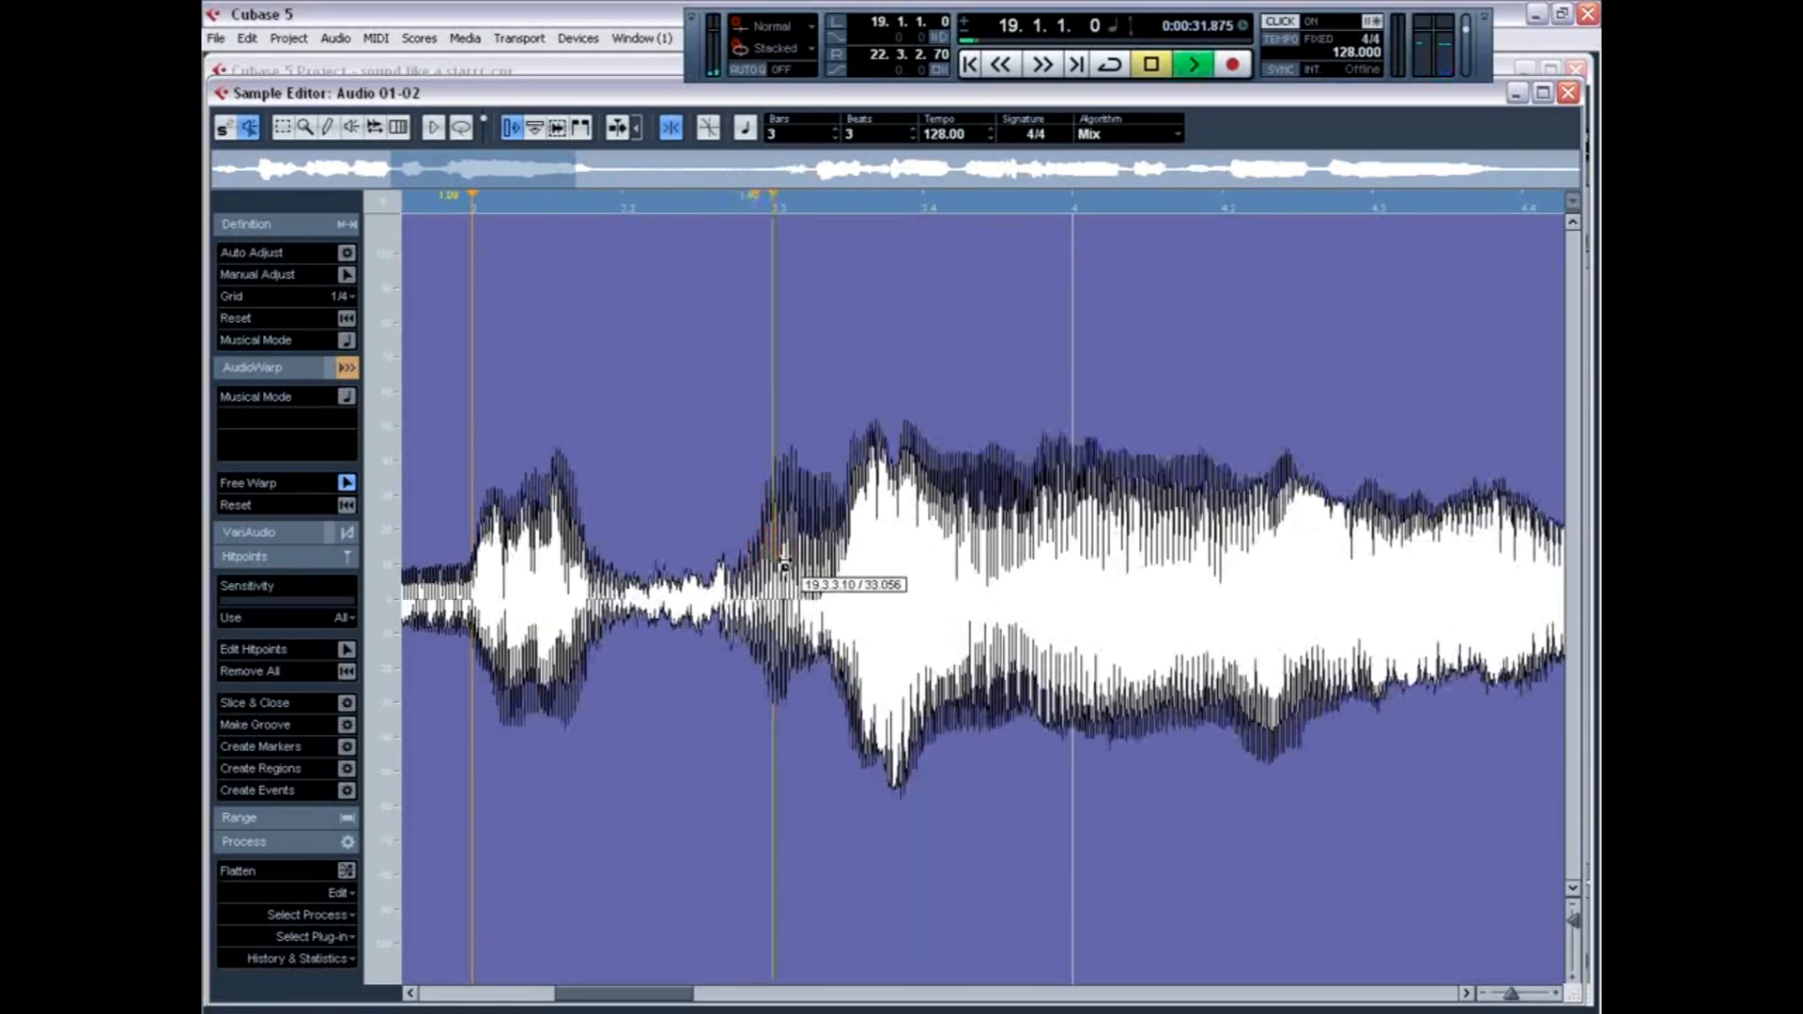
key(space)
Try stretching the end of the short note after 19.3.1 to 19.3.2, audition it, and undo the stretch
drag(589, 616, 622, 607)
key(space)
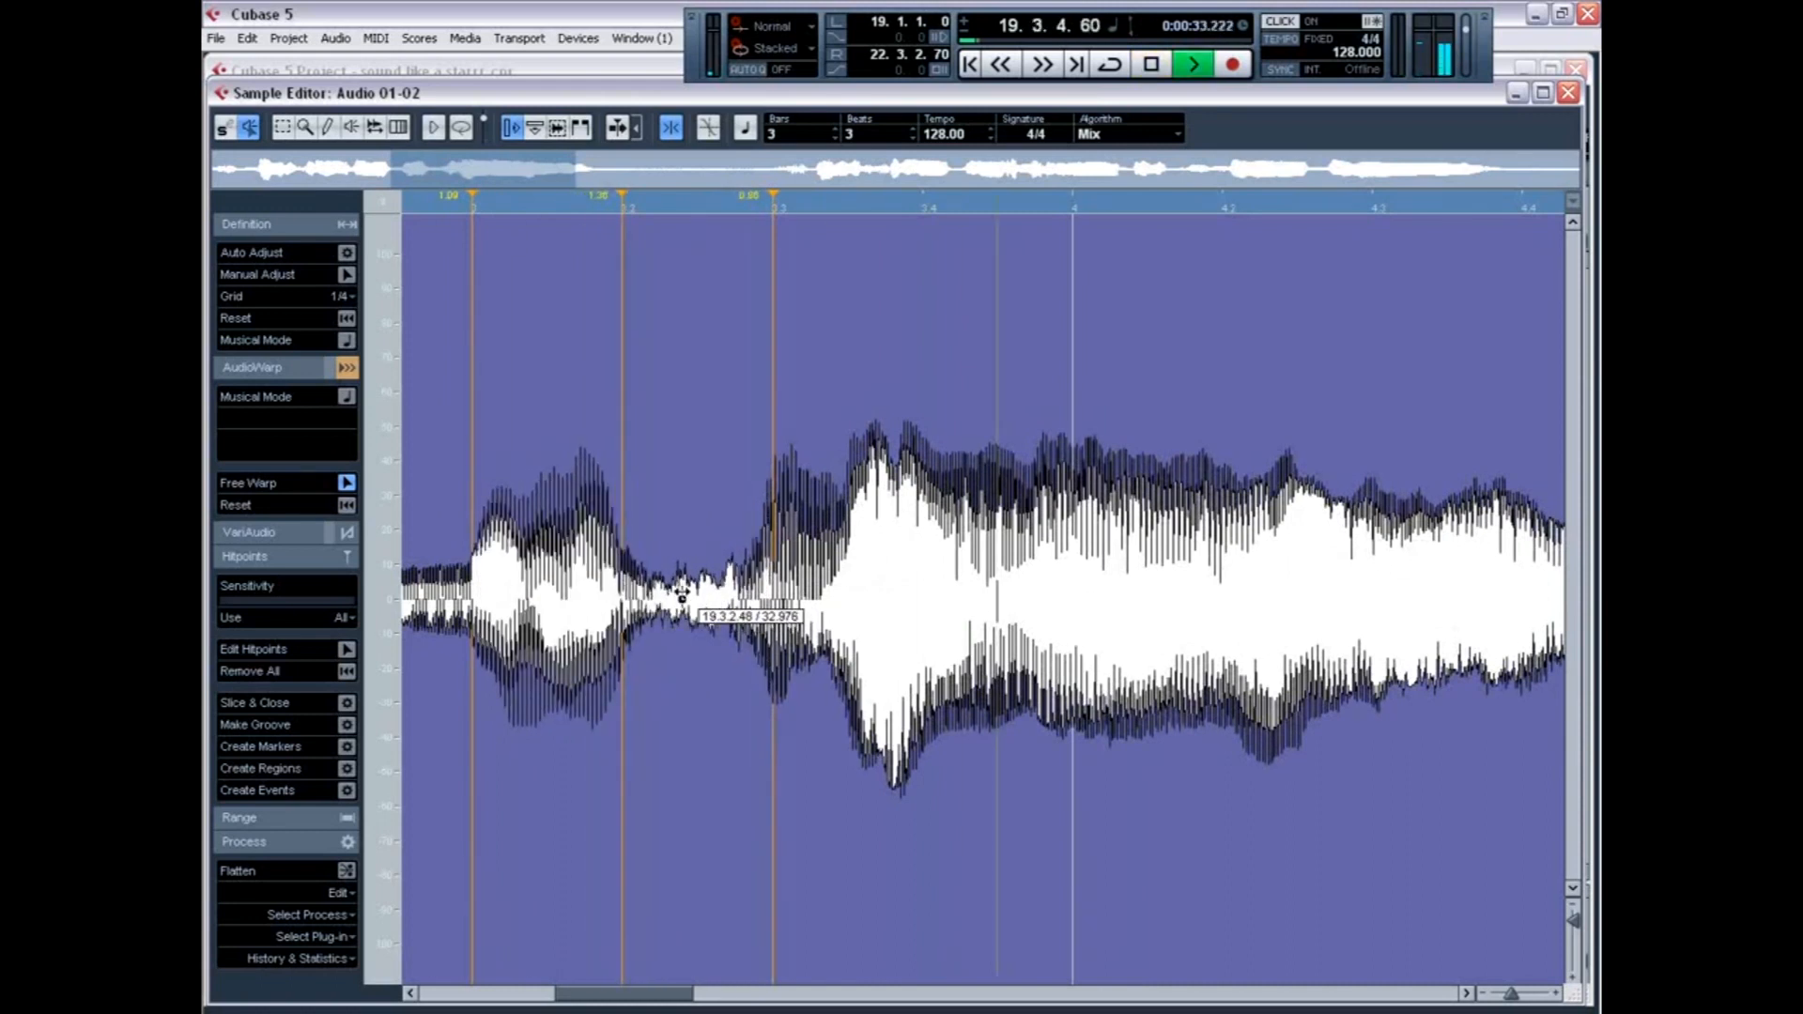
key(space)
key(ctrl+z)
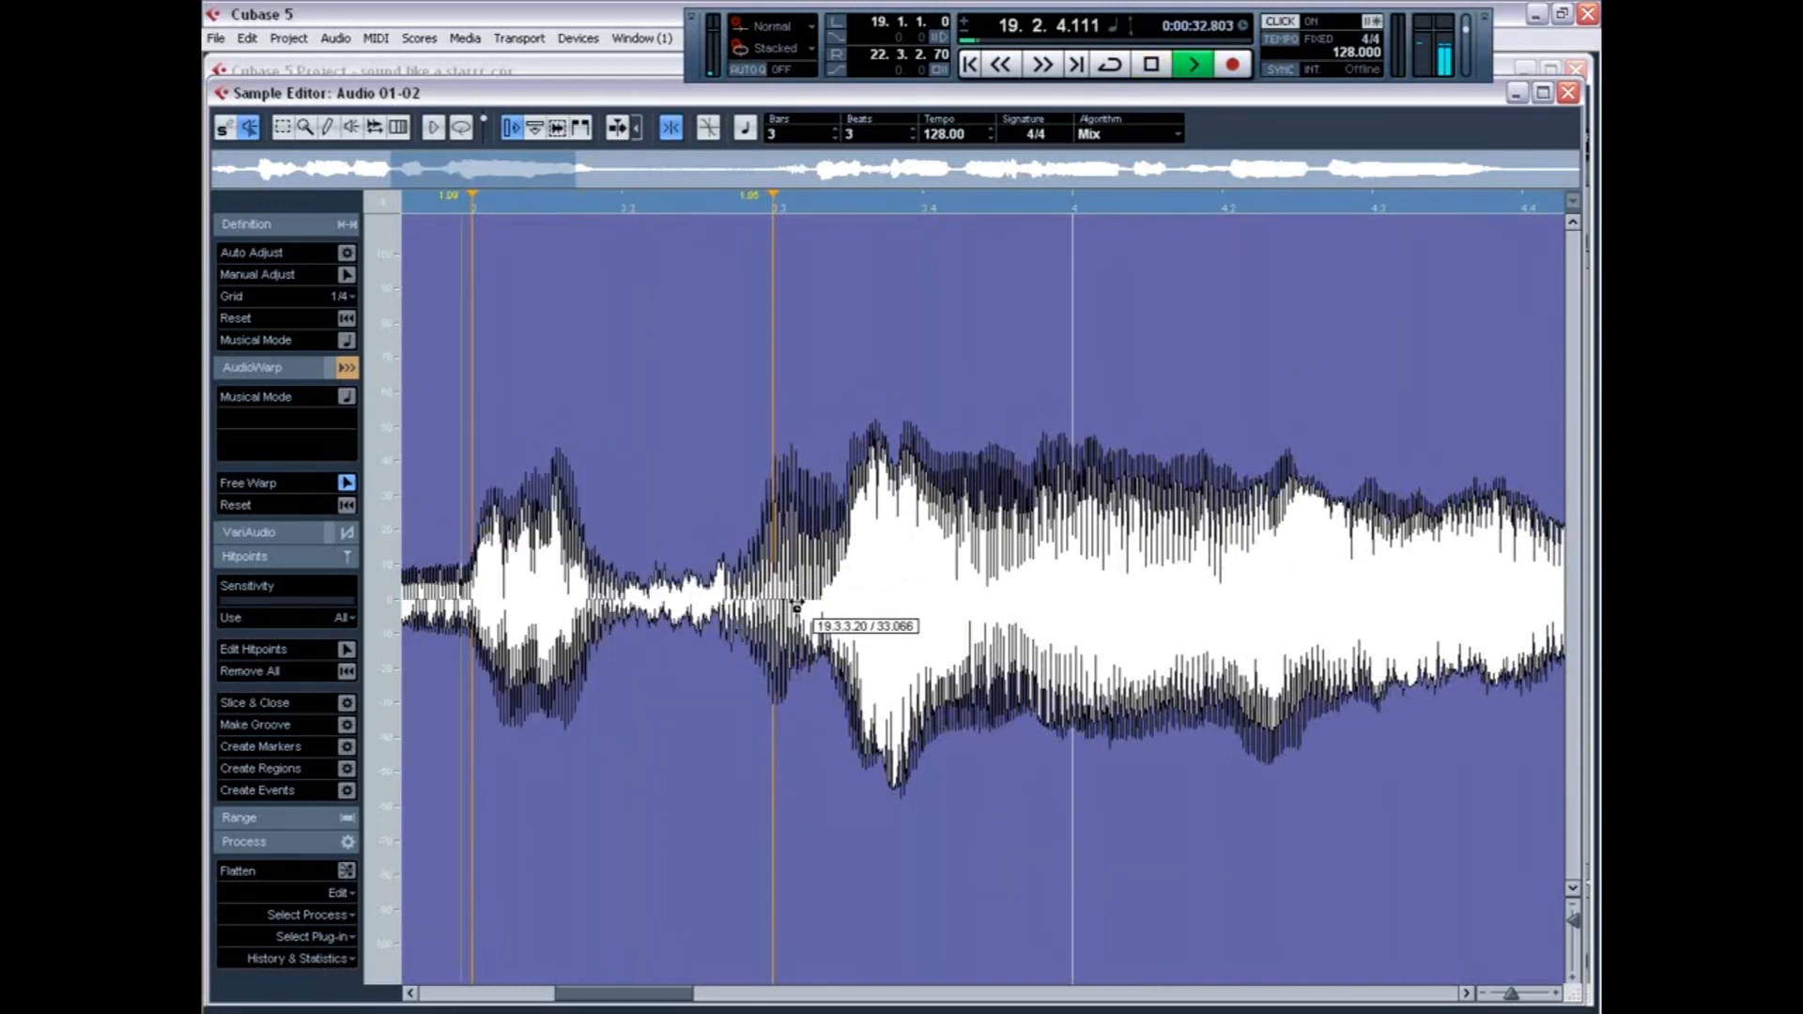
key(space)
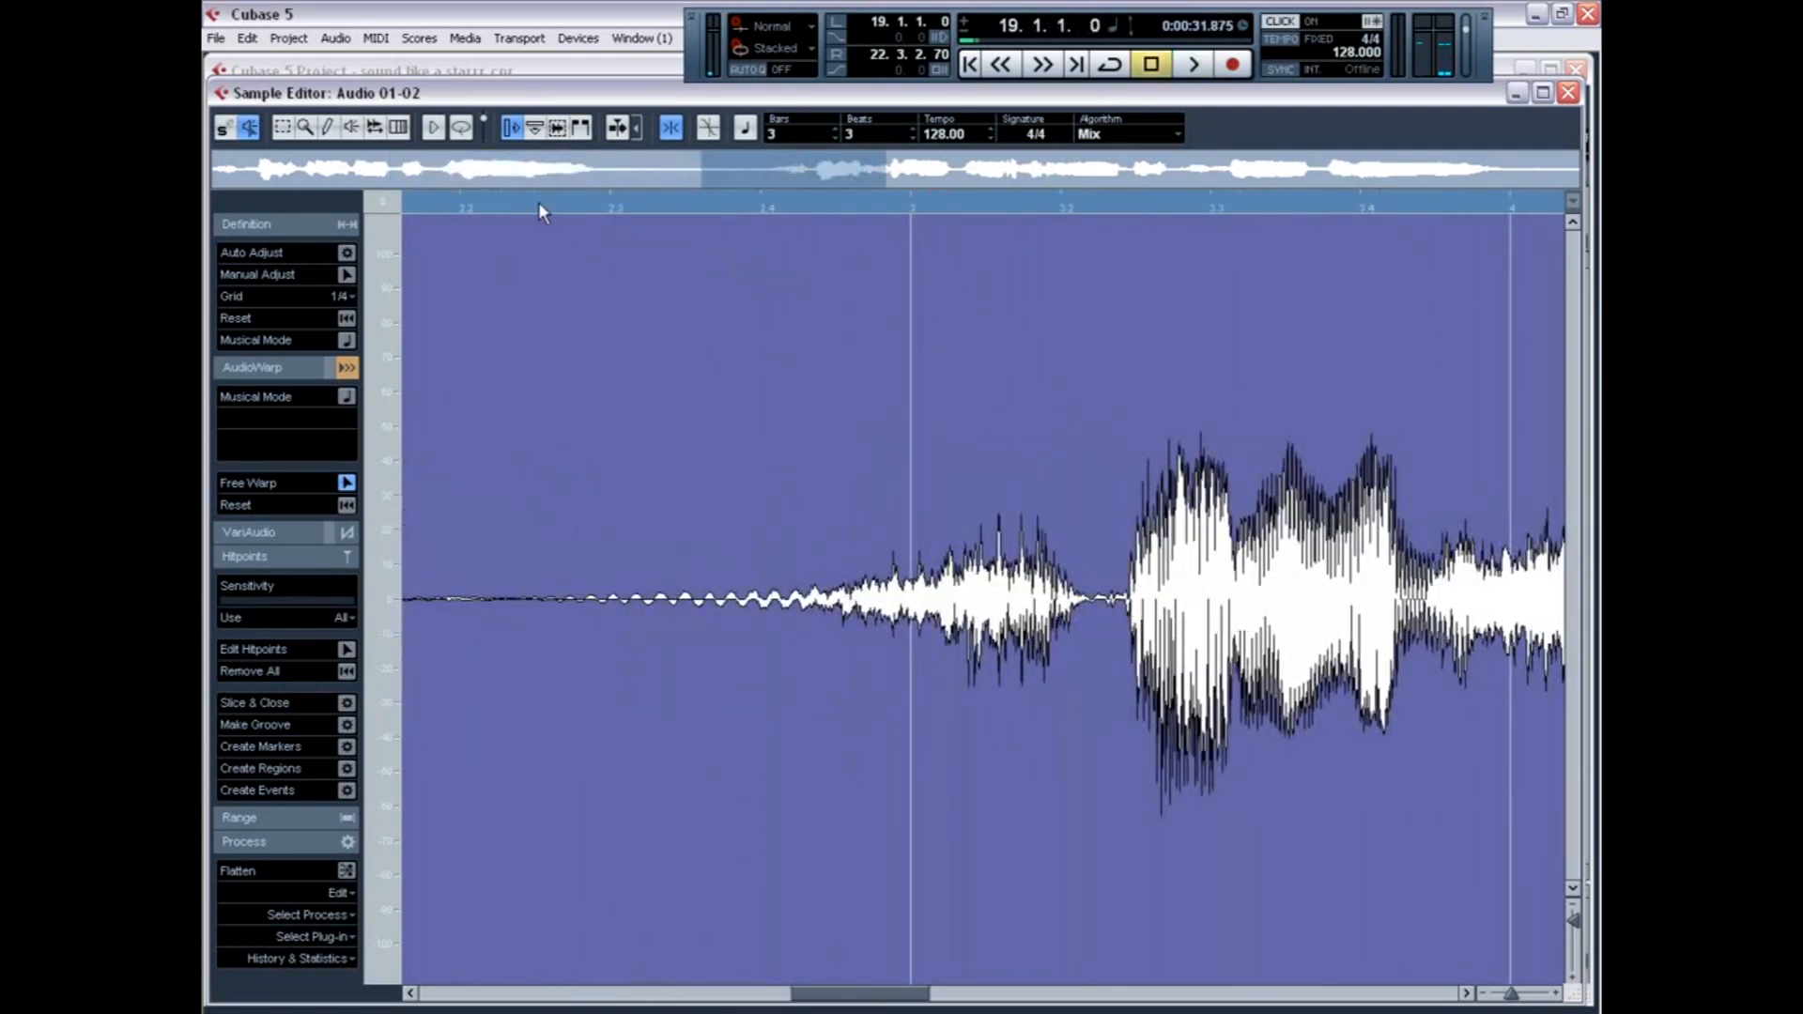
Set the playback position to 20.2.3, warp the onset at about 20.3.2.54 later to 20.3.3, and audition it
click(542, 211)
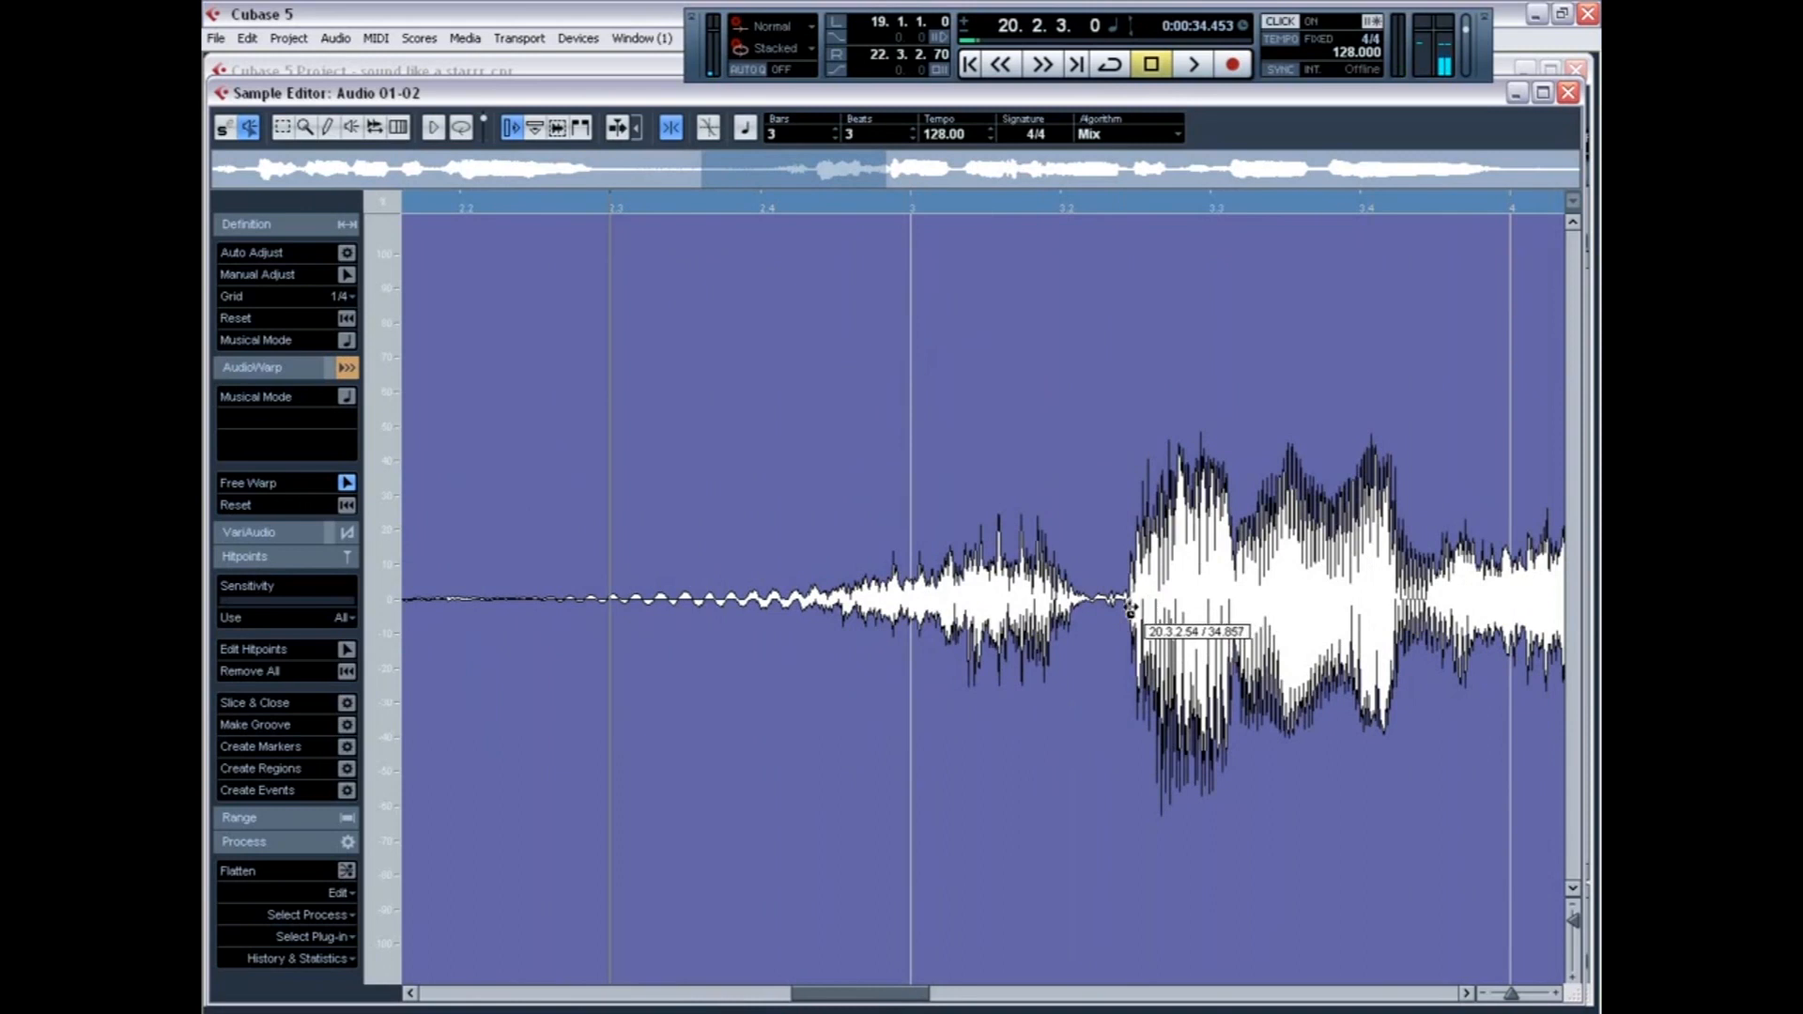
drag(1130, 609, 1209, 601)
key(space)
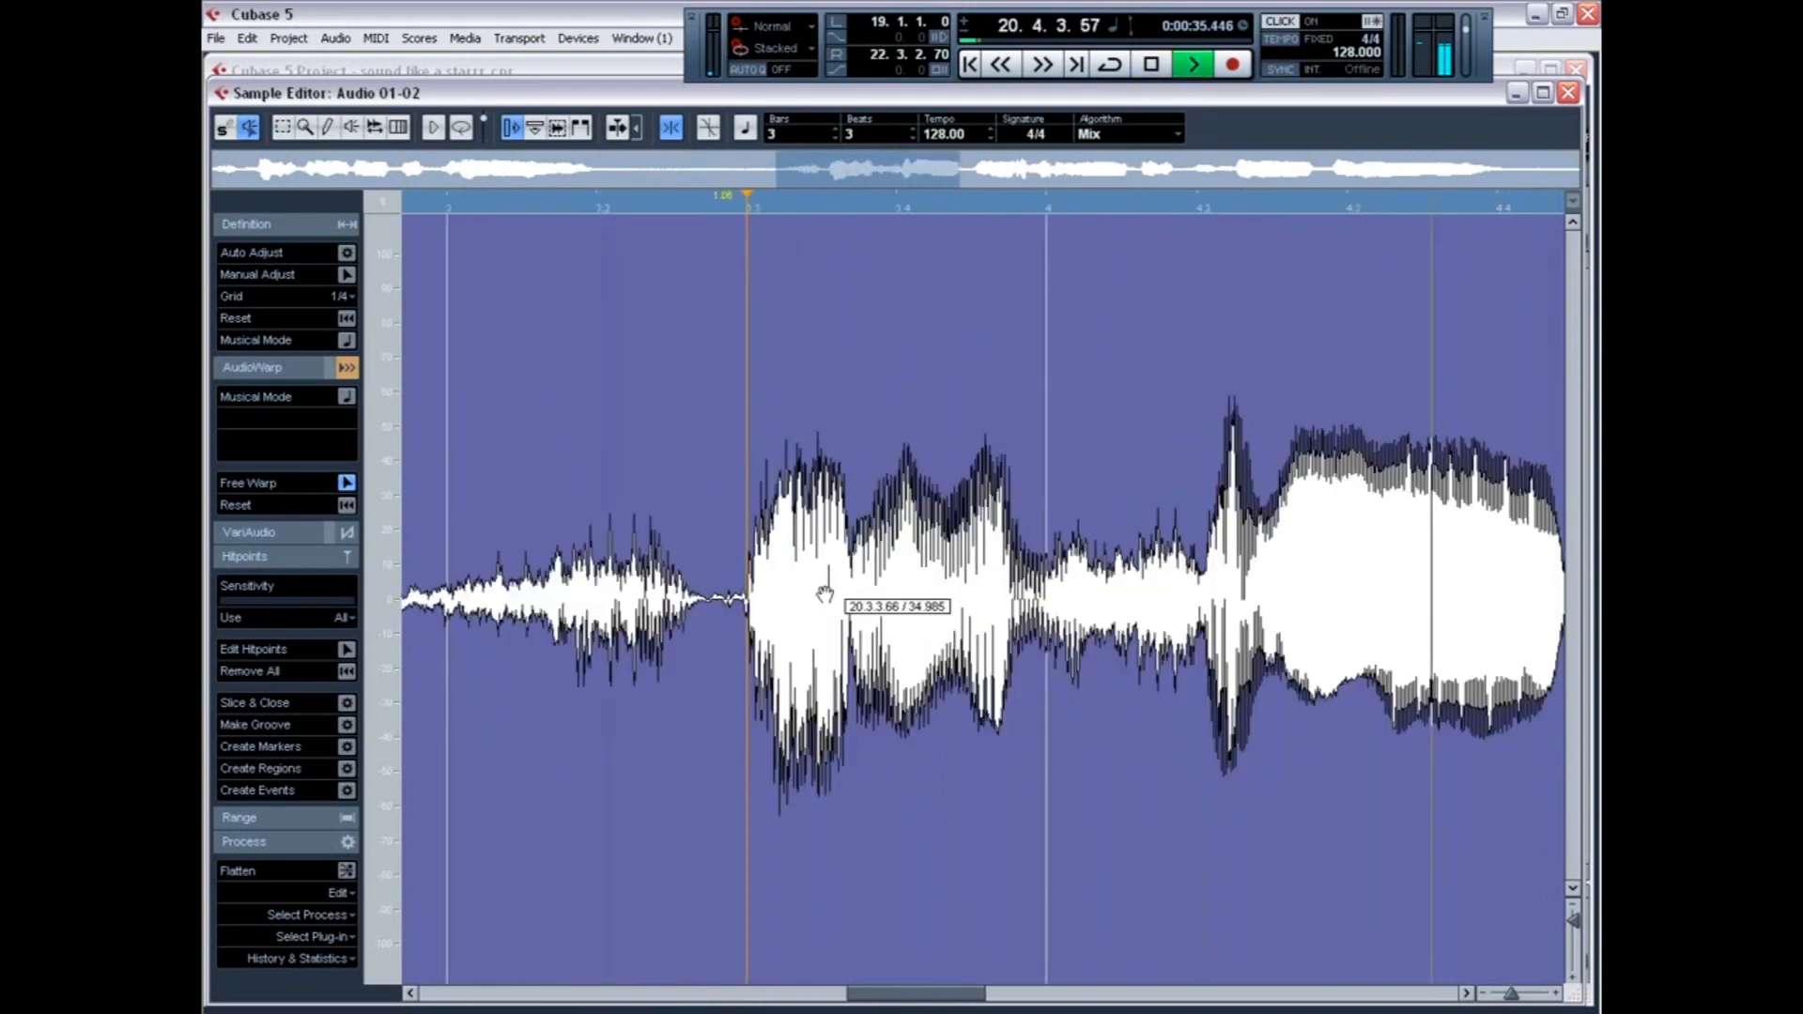
key(space)
Warp the next strong onset earlier onto 20.4.1 and the preceding word's onset onto 20.3.2
drag(1068, 575, 910, 575)
drag(469, 597, 462, 597)
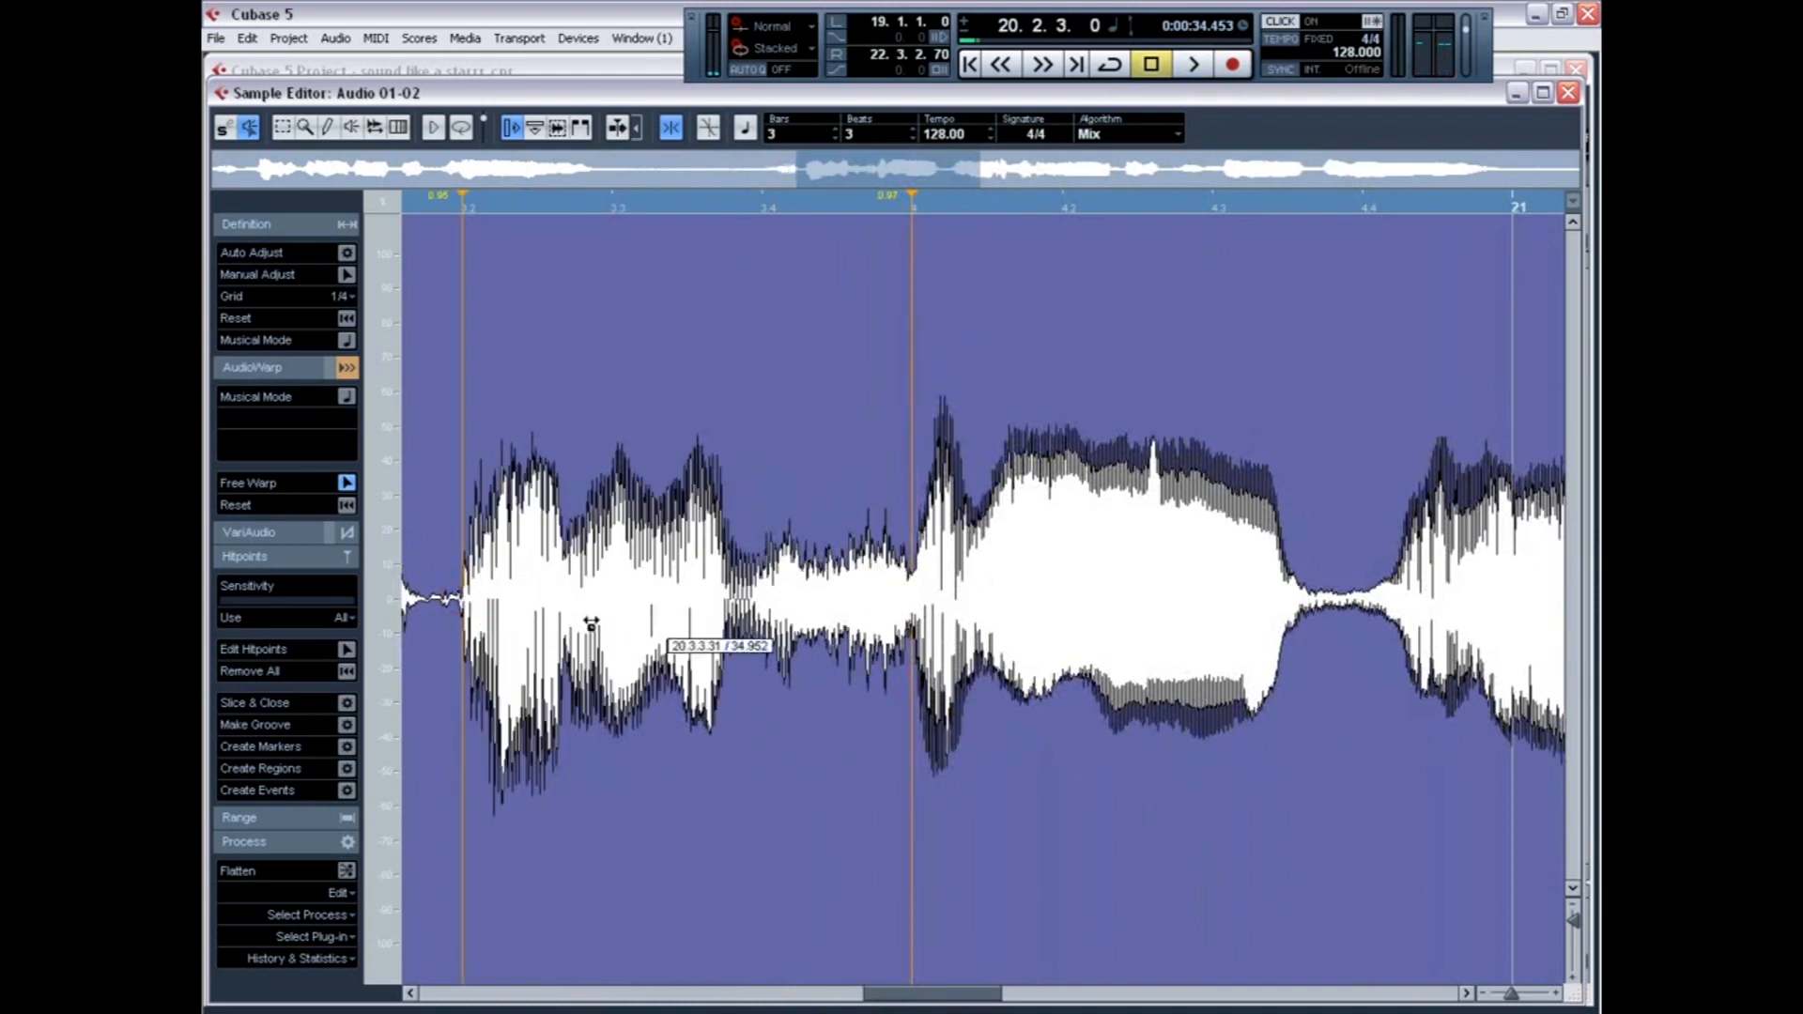
Try warping the quieter section before 20.4.1 later to about 20.3.4, audition it, and undo the warp
drag(724, 575, 761, 564)
key(space)
key(space)
key(ctrl+z)
key(space)
key(space)
Warp the onset before bar 21 earlier onto 20.4.4 and audition the second phrase
drag(1050, 570, 1027, 568)
key(space)
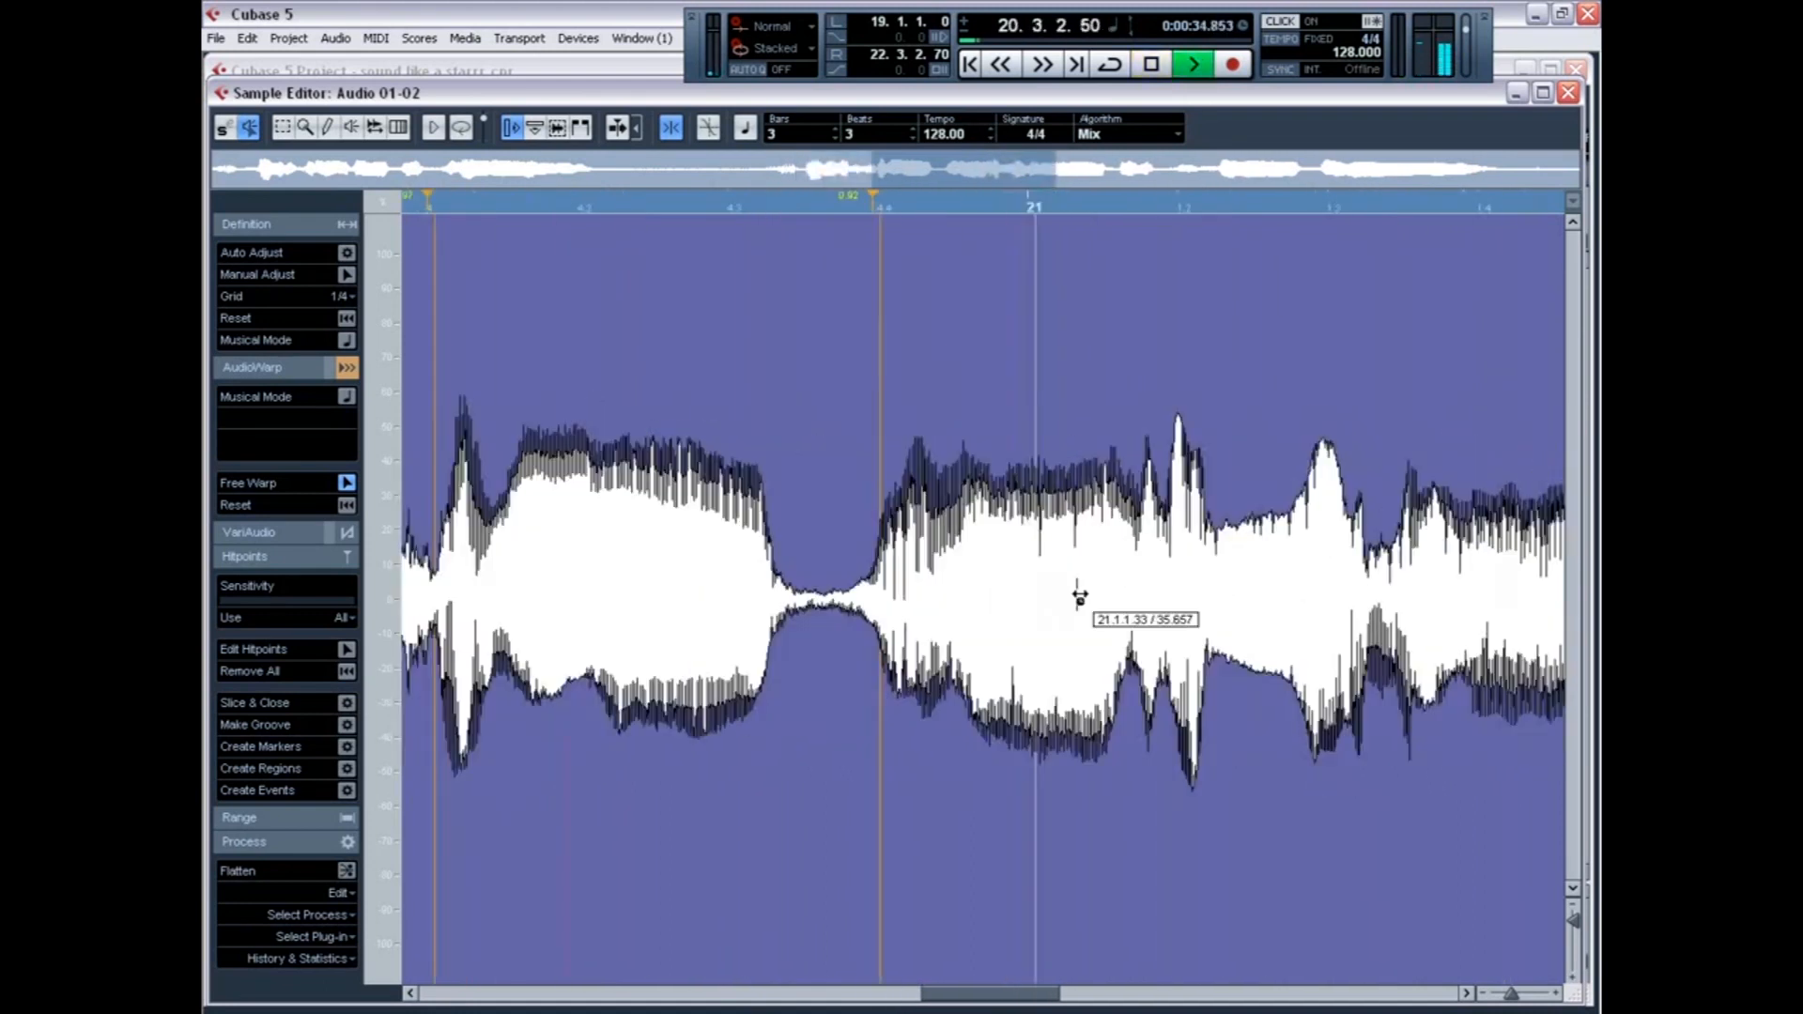
key(space)
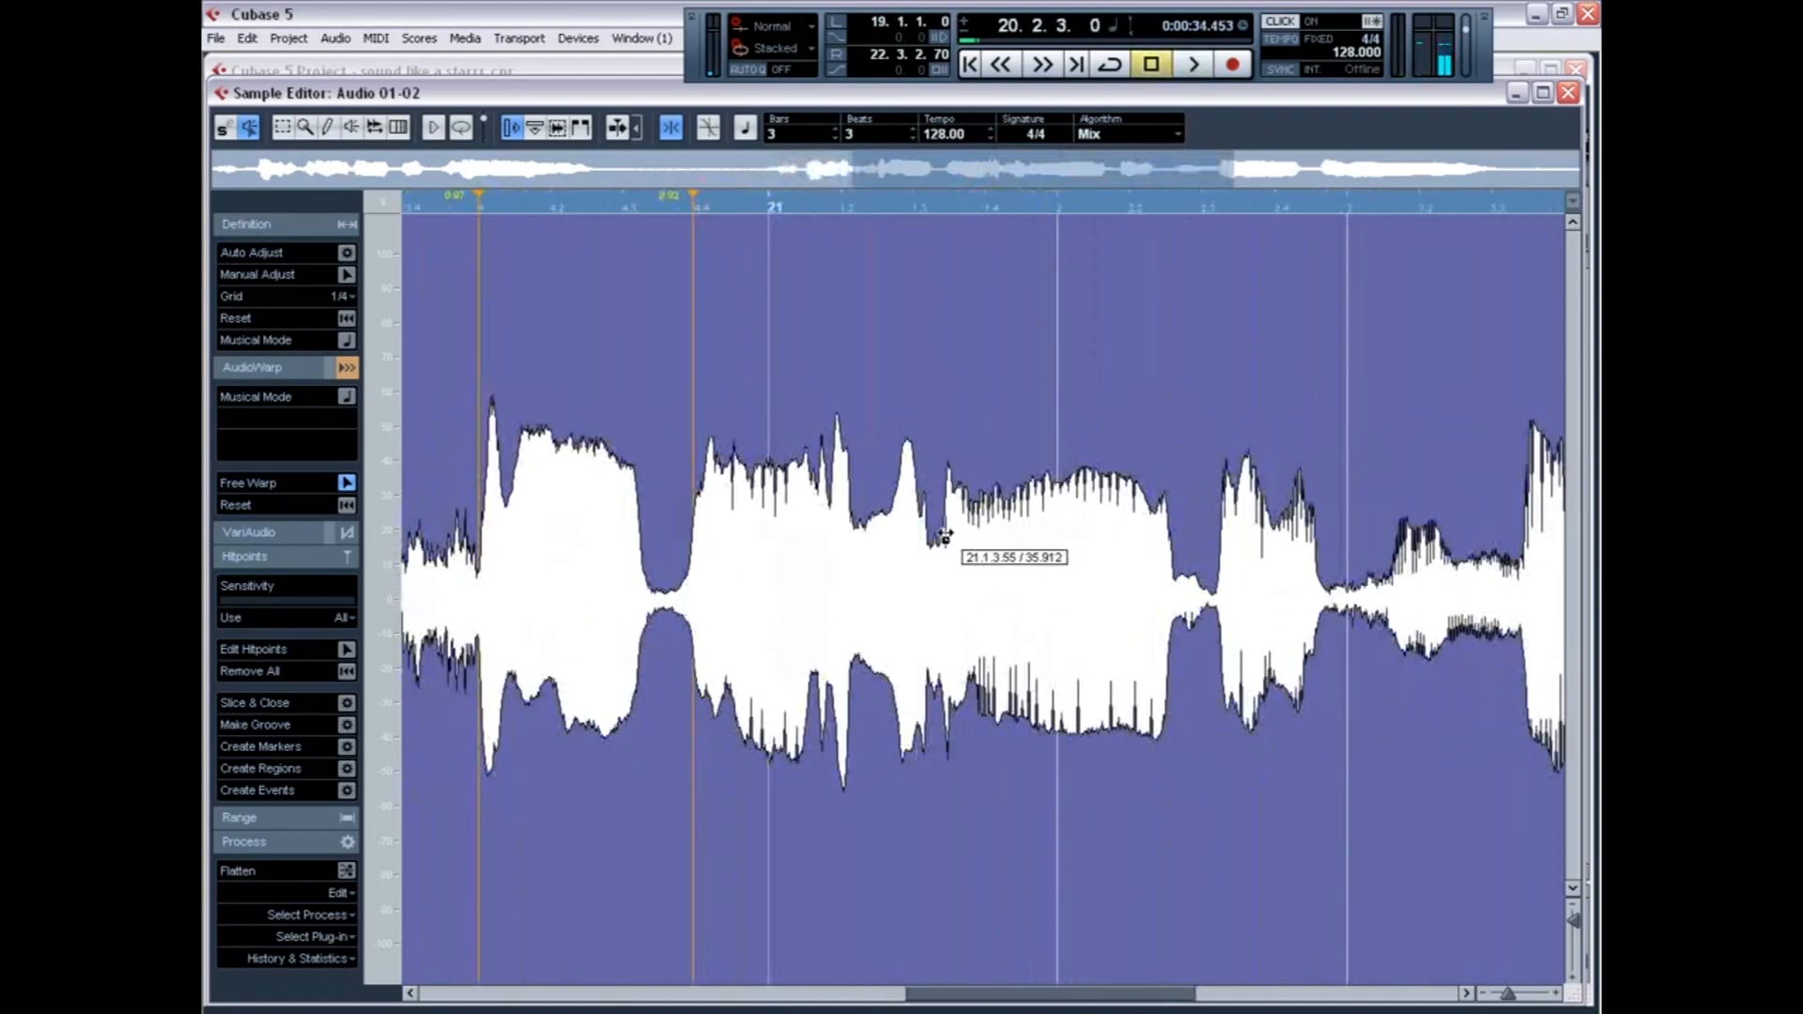
Warp the onset at about 21.1.3.55 onto 21.1.3 and the following onset onto 21.2.3, auditioning the timing
drag(945, 538, 913, 536)
key(space)
drag(1208, 576, 1192, 576)
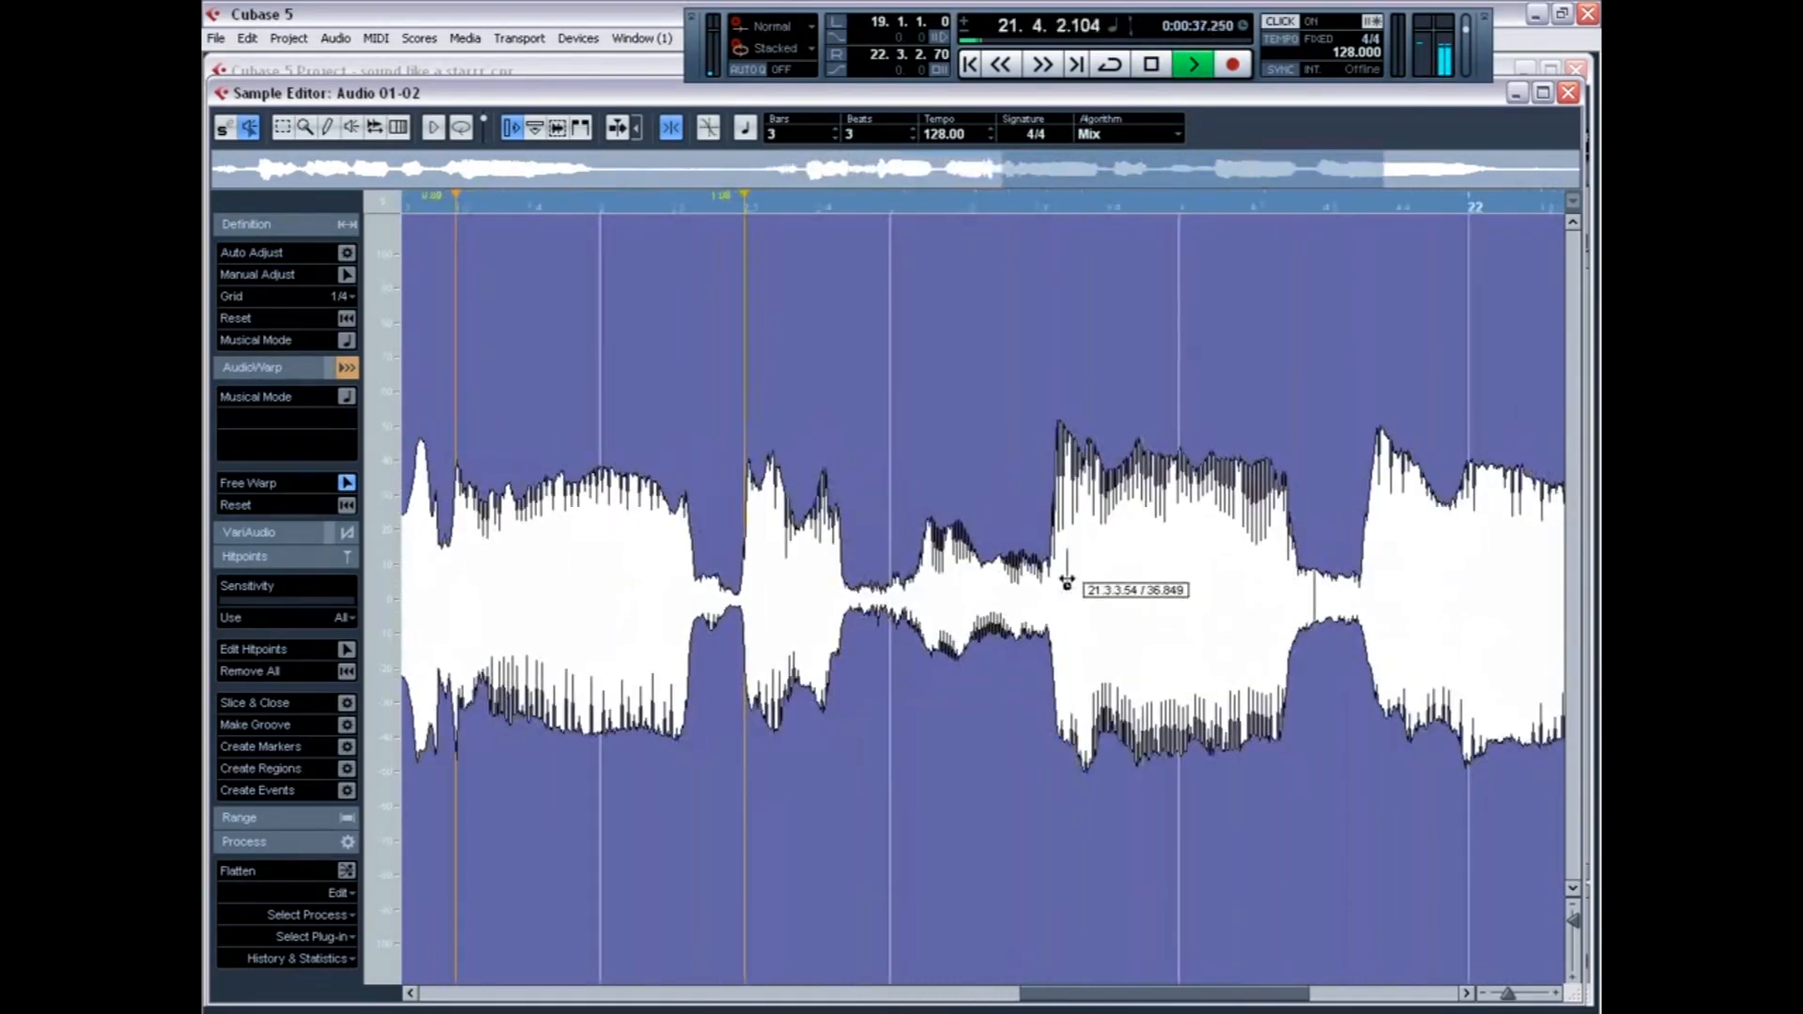
key(space)
Warp the next two onsets earlier onto 21.3.3 and 21.4.3, and set the playback position to 22.2.3
drag(1052, 583, 1035, 582)
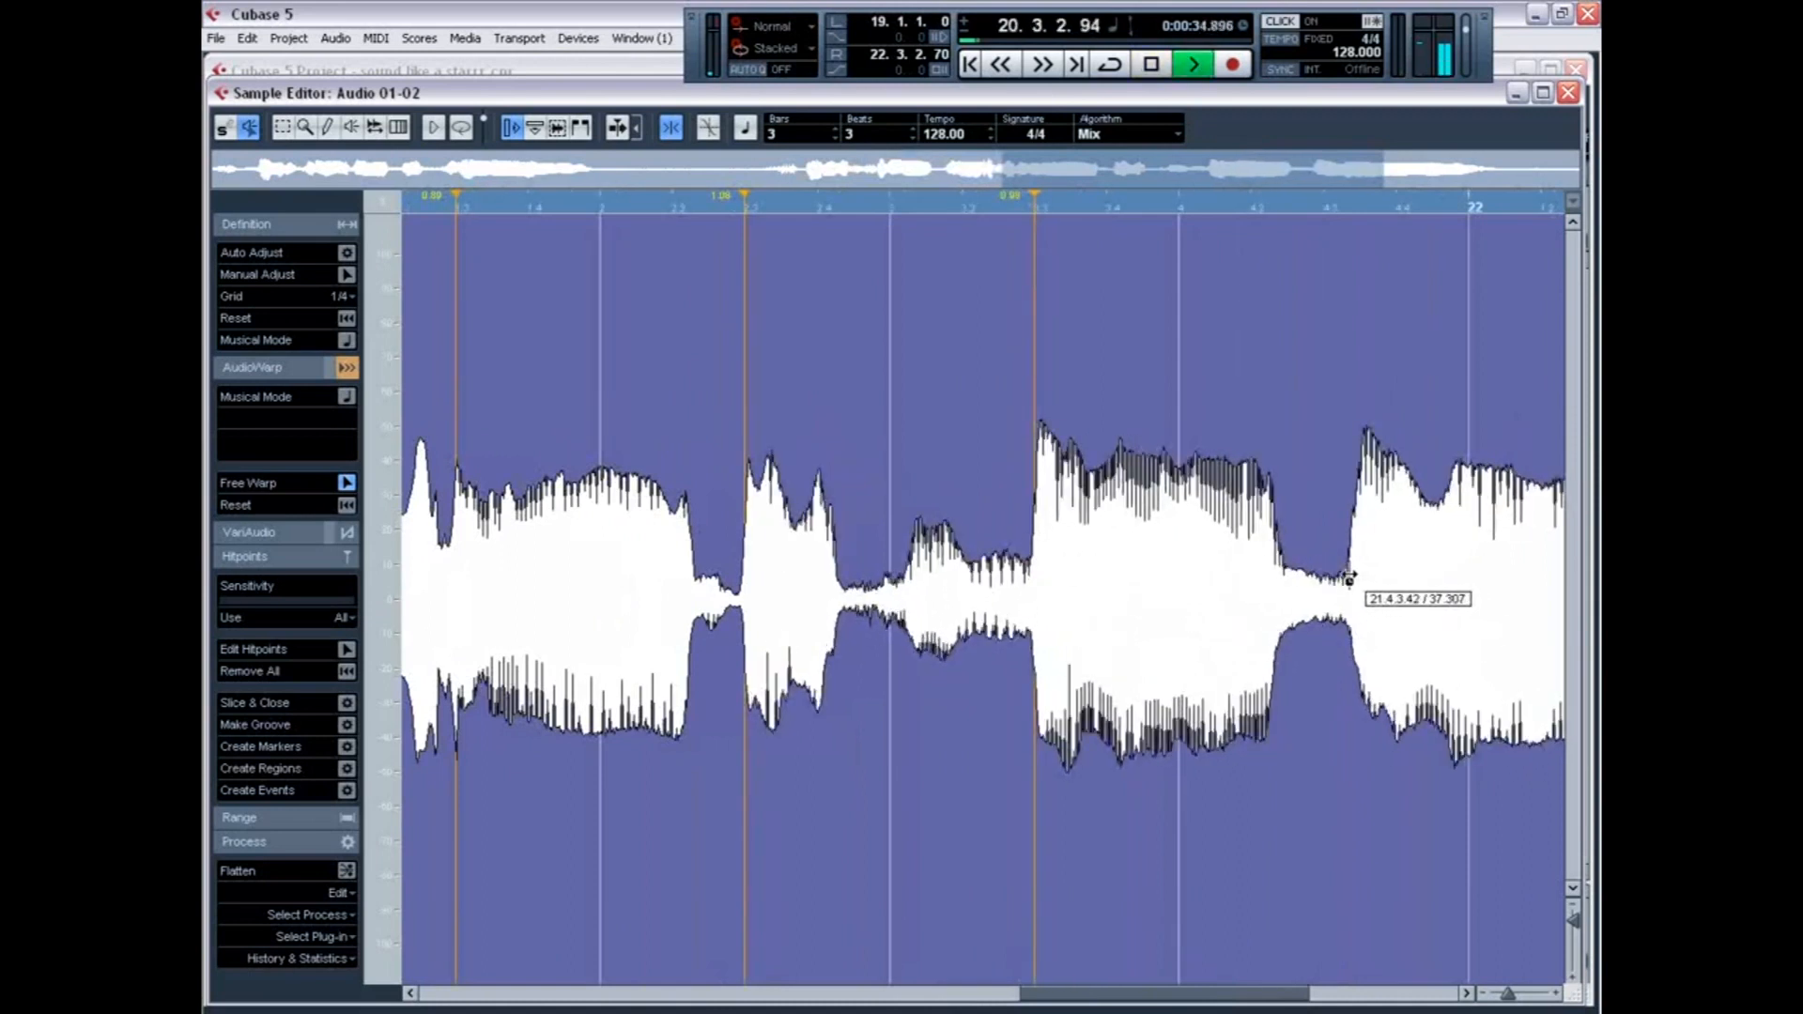
drag(1349, 579, 1320, 576)
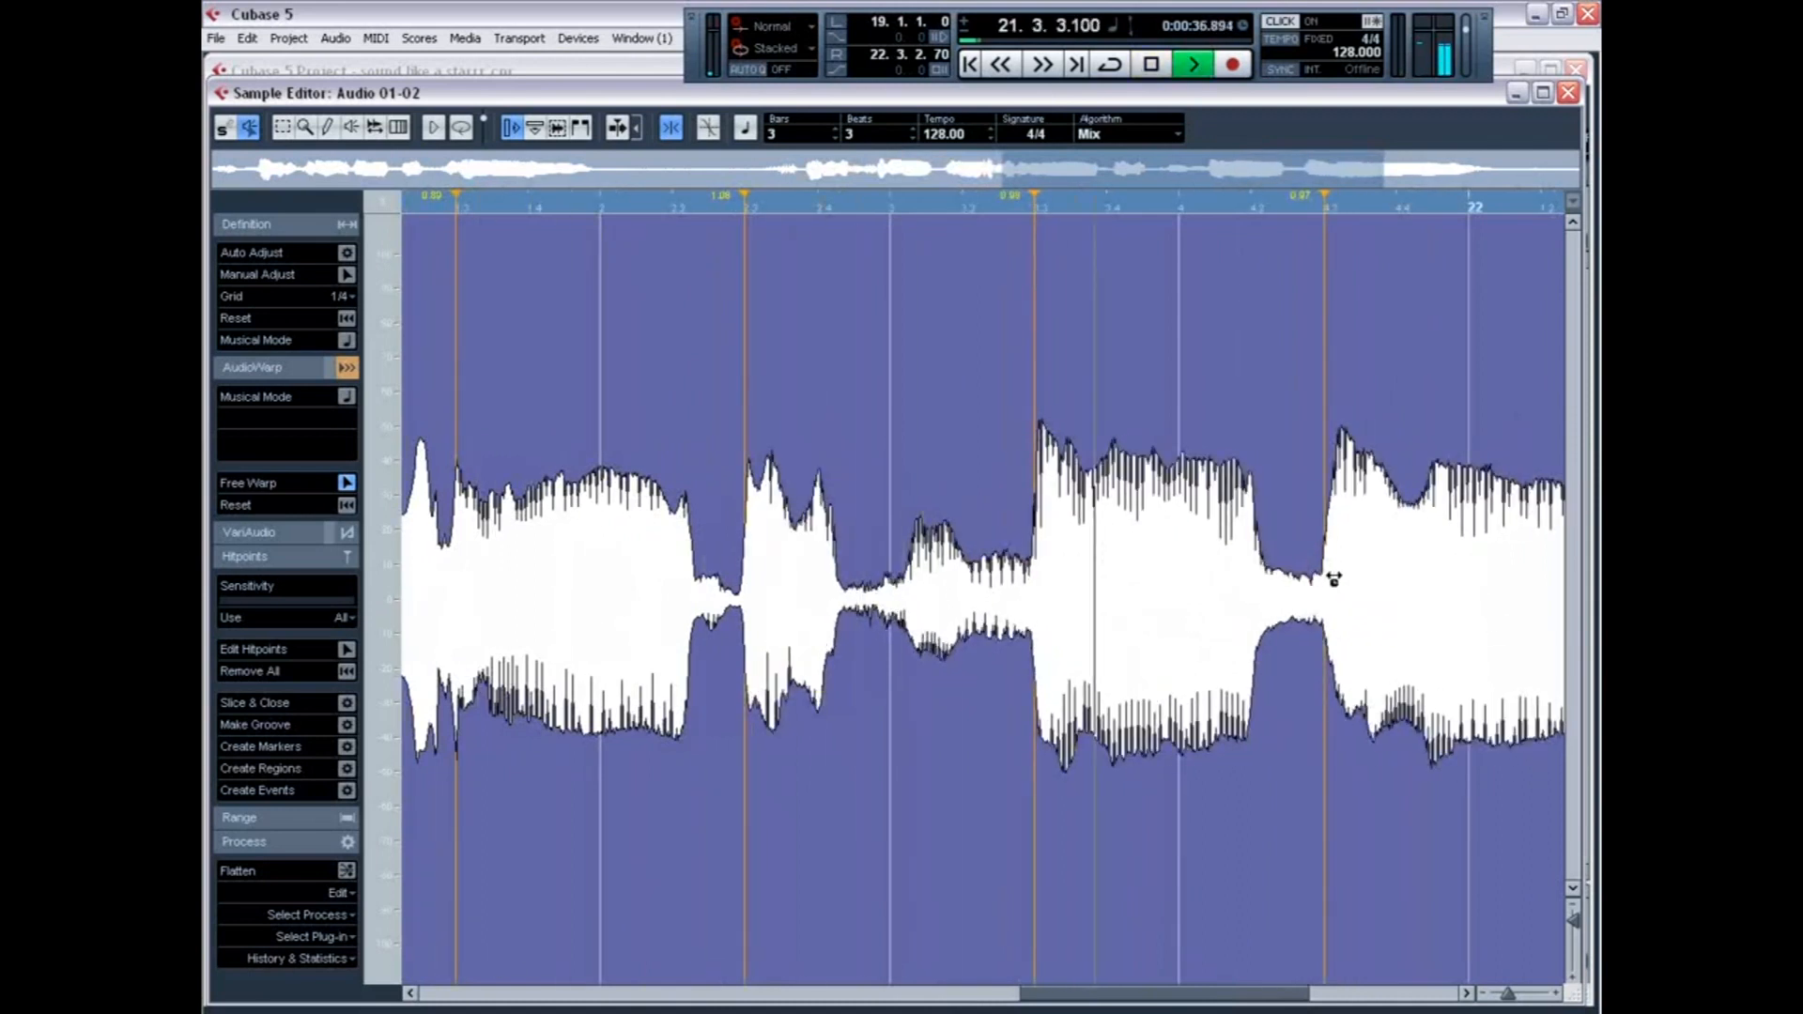
key(space)
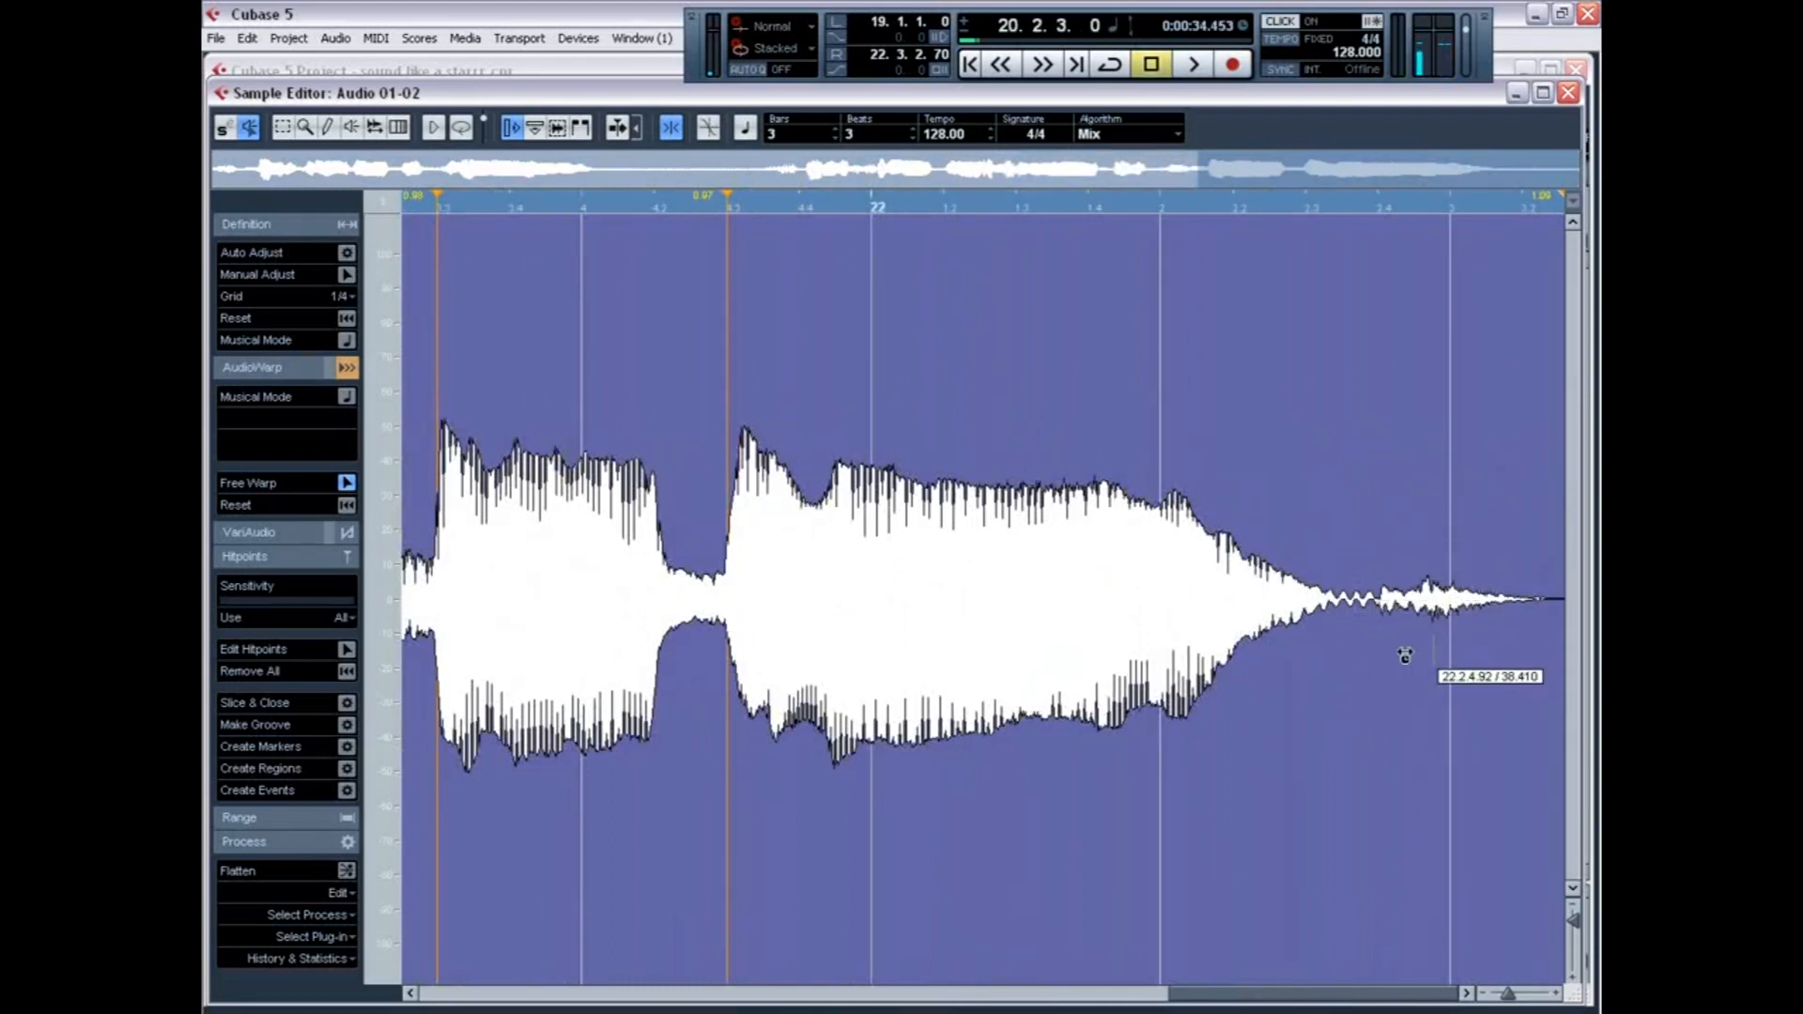
click(1282, 214)
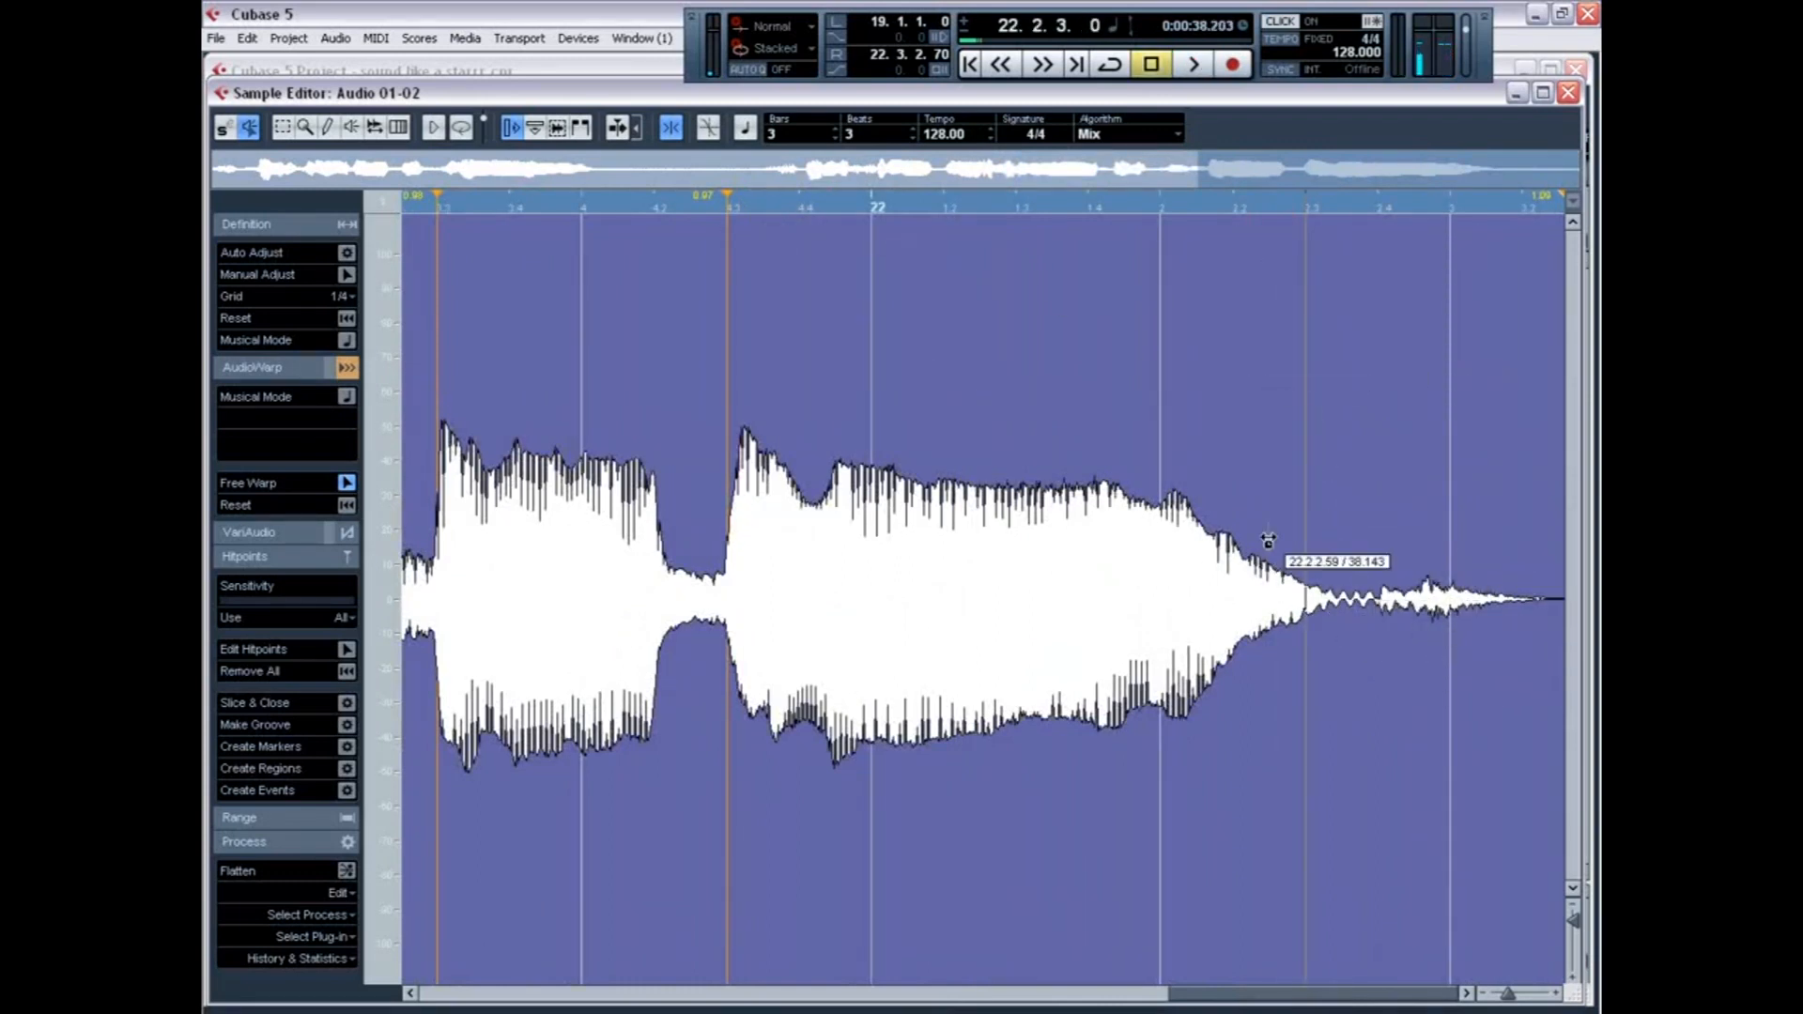
Try adding, nudging and deleting a warp tab on the quiet tail near 22.2.4
click(1380, 615)
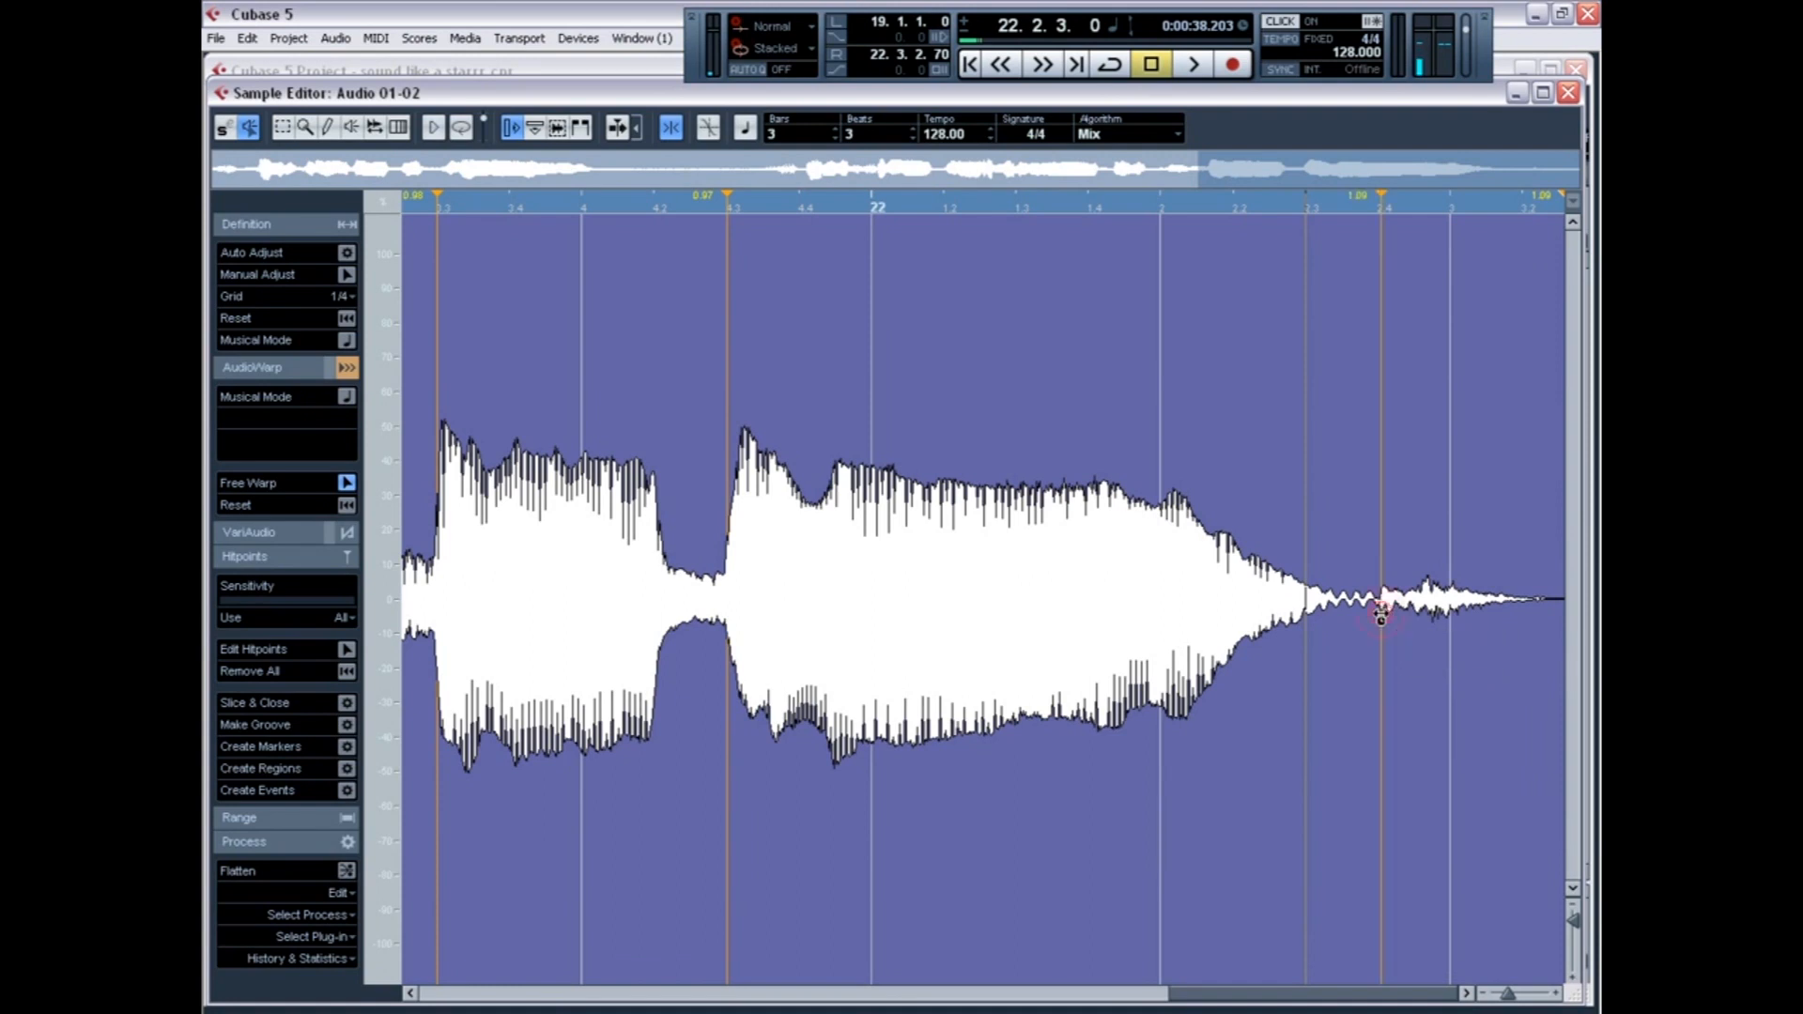
shift+click(1381, 615)
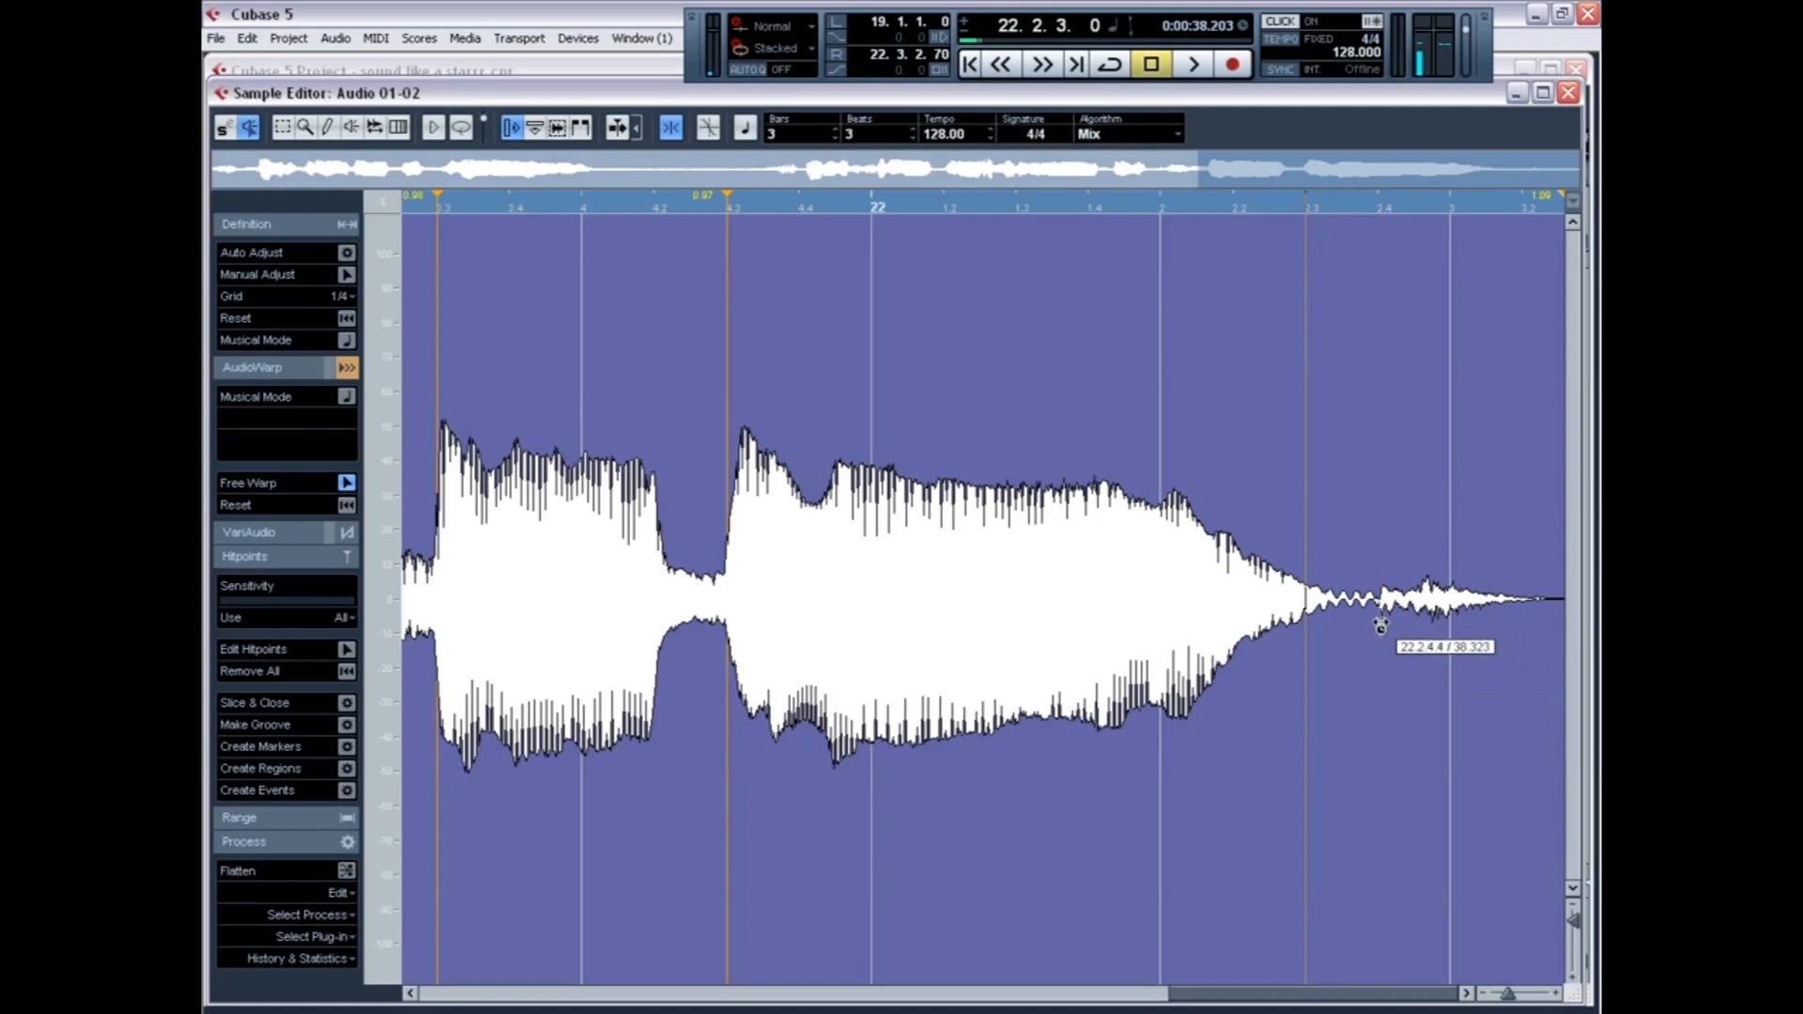
click(1382, 625)
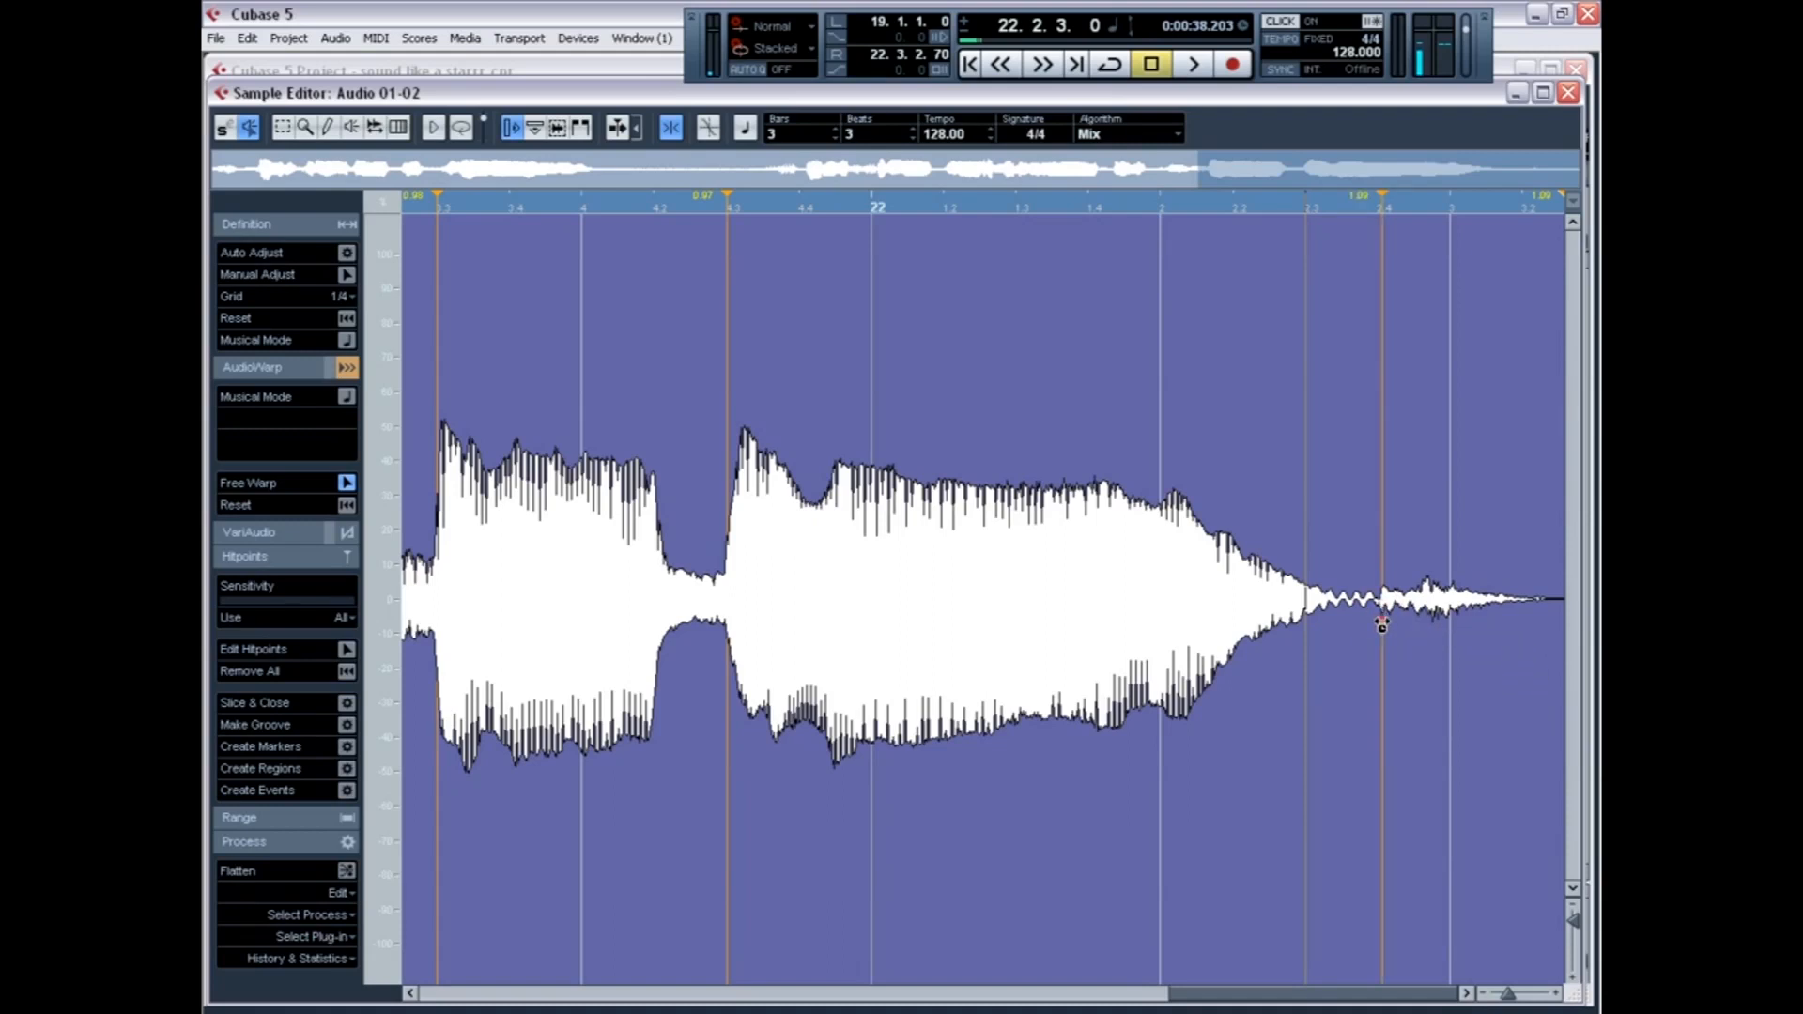
mouse_move(1381, 624)
mouse_down()
mouse_move(1332, 615)
mouse_move(1380, 620)
mouse_up()
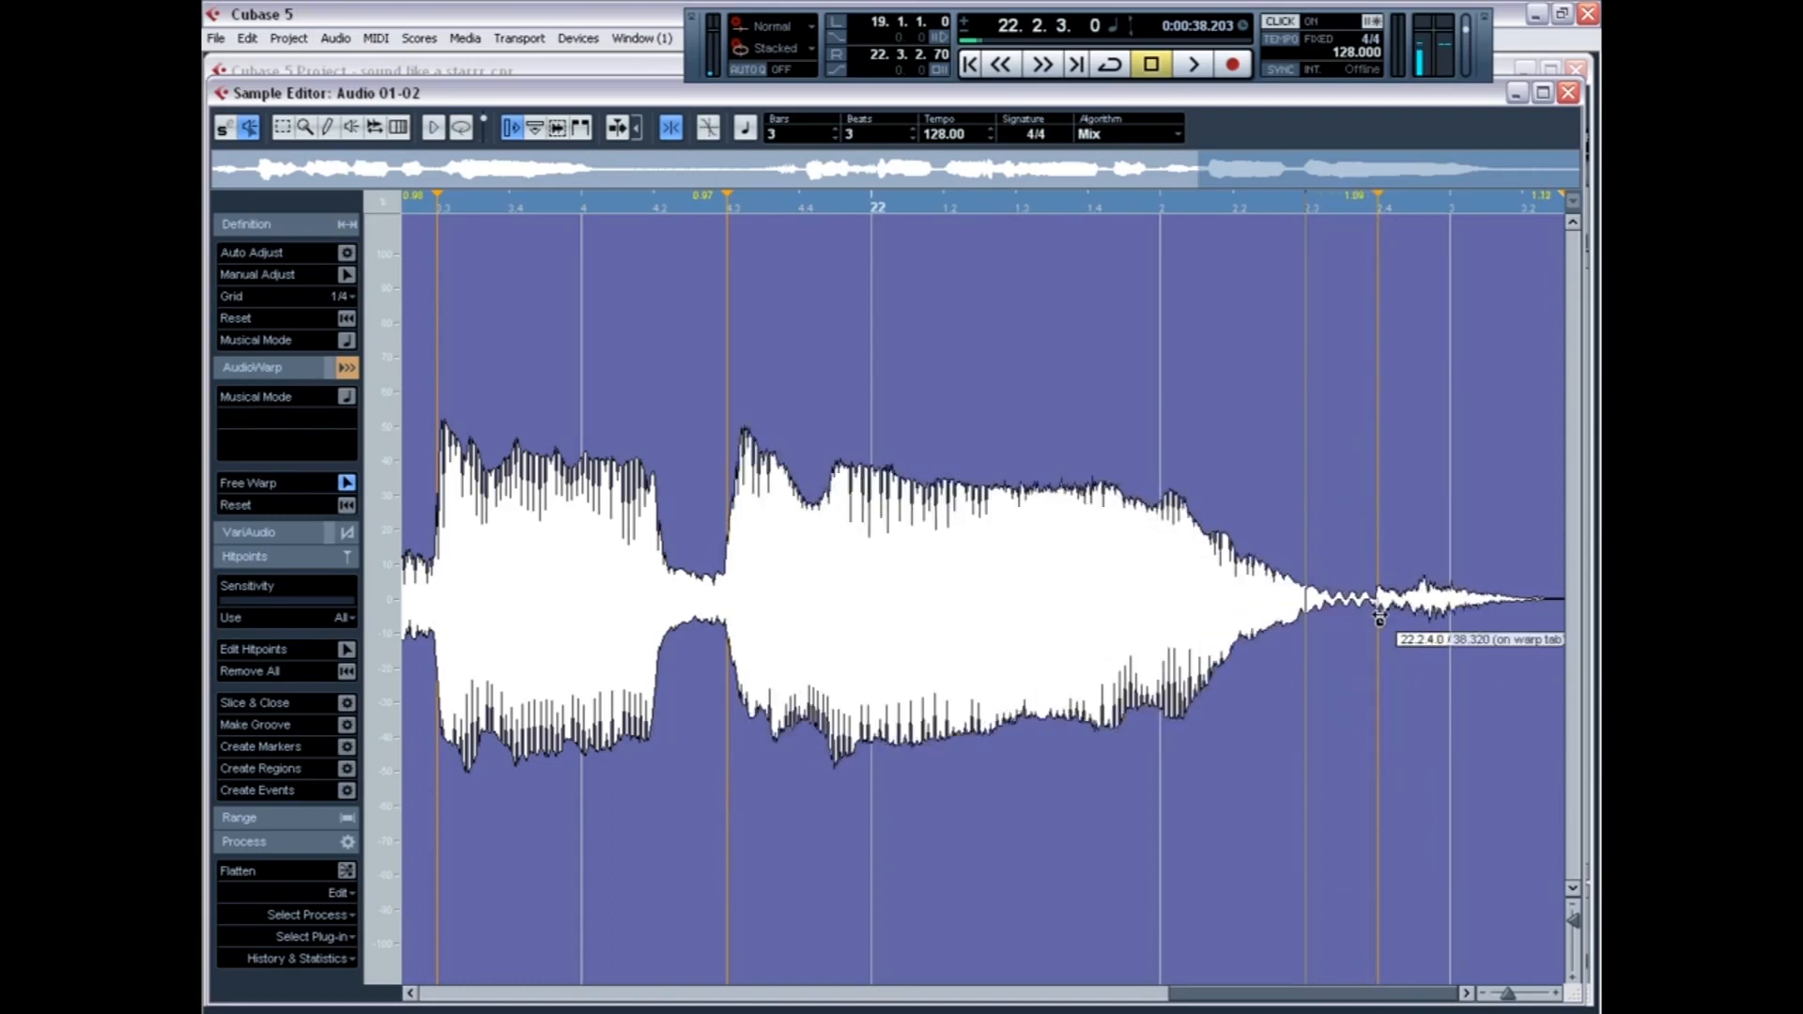
shift+click(1378, 625)
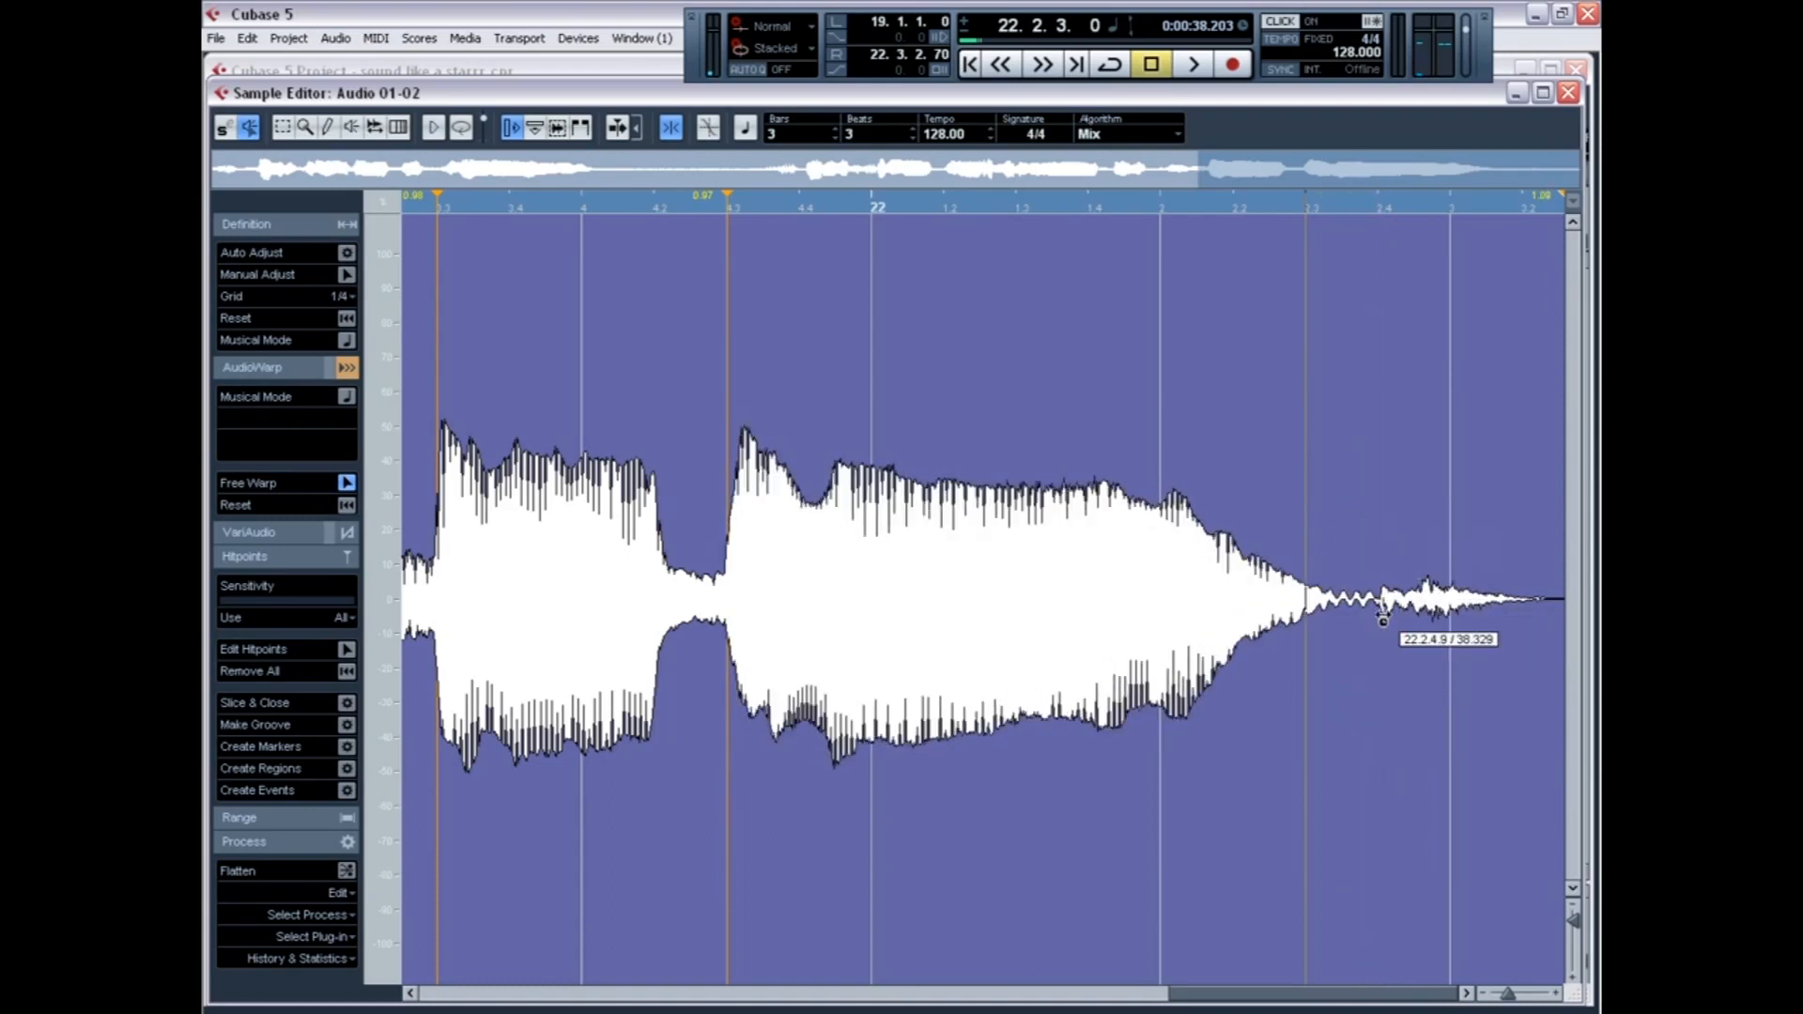
Warp the start of the final breath near 22.2.4 slightly earlier and audition it
drag(1383, 612, 1350, 615)
key(space)
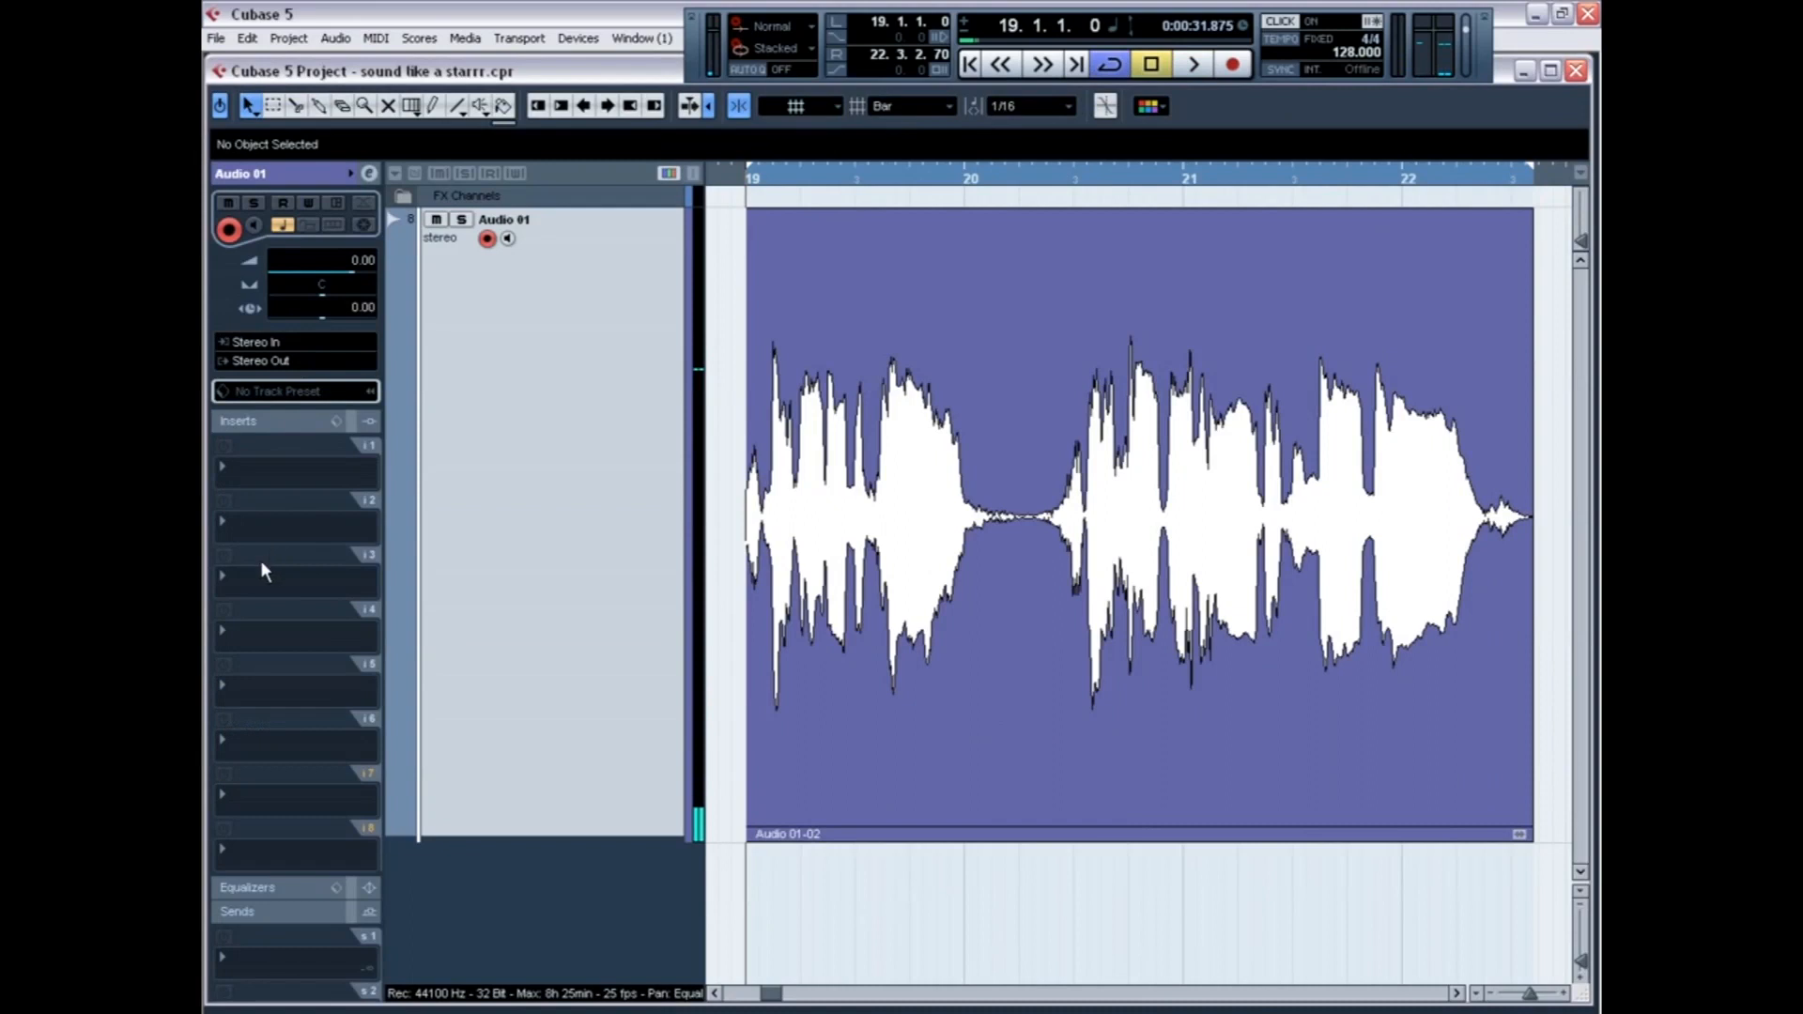
Load the apEQ plug-in in the third insert slot of the Audio 01 track and reposition its window
click(260, 580)
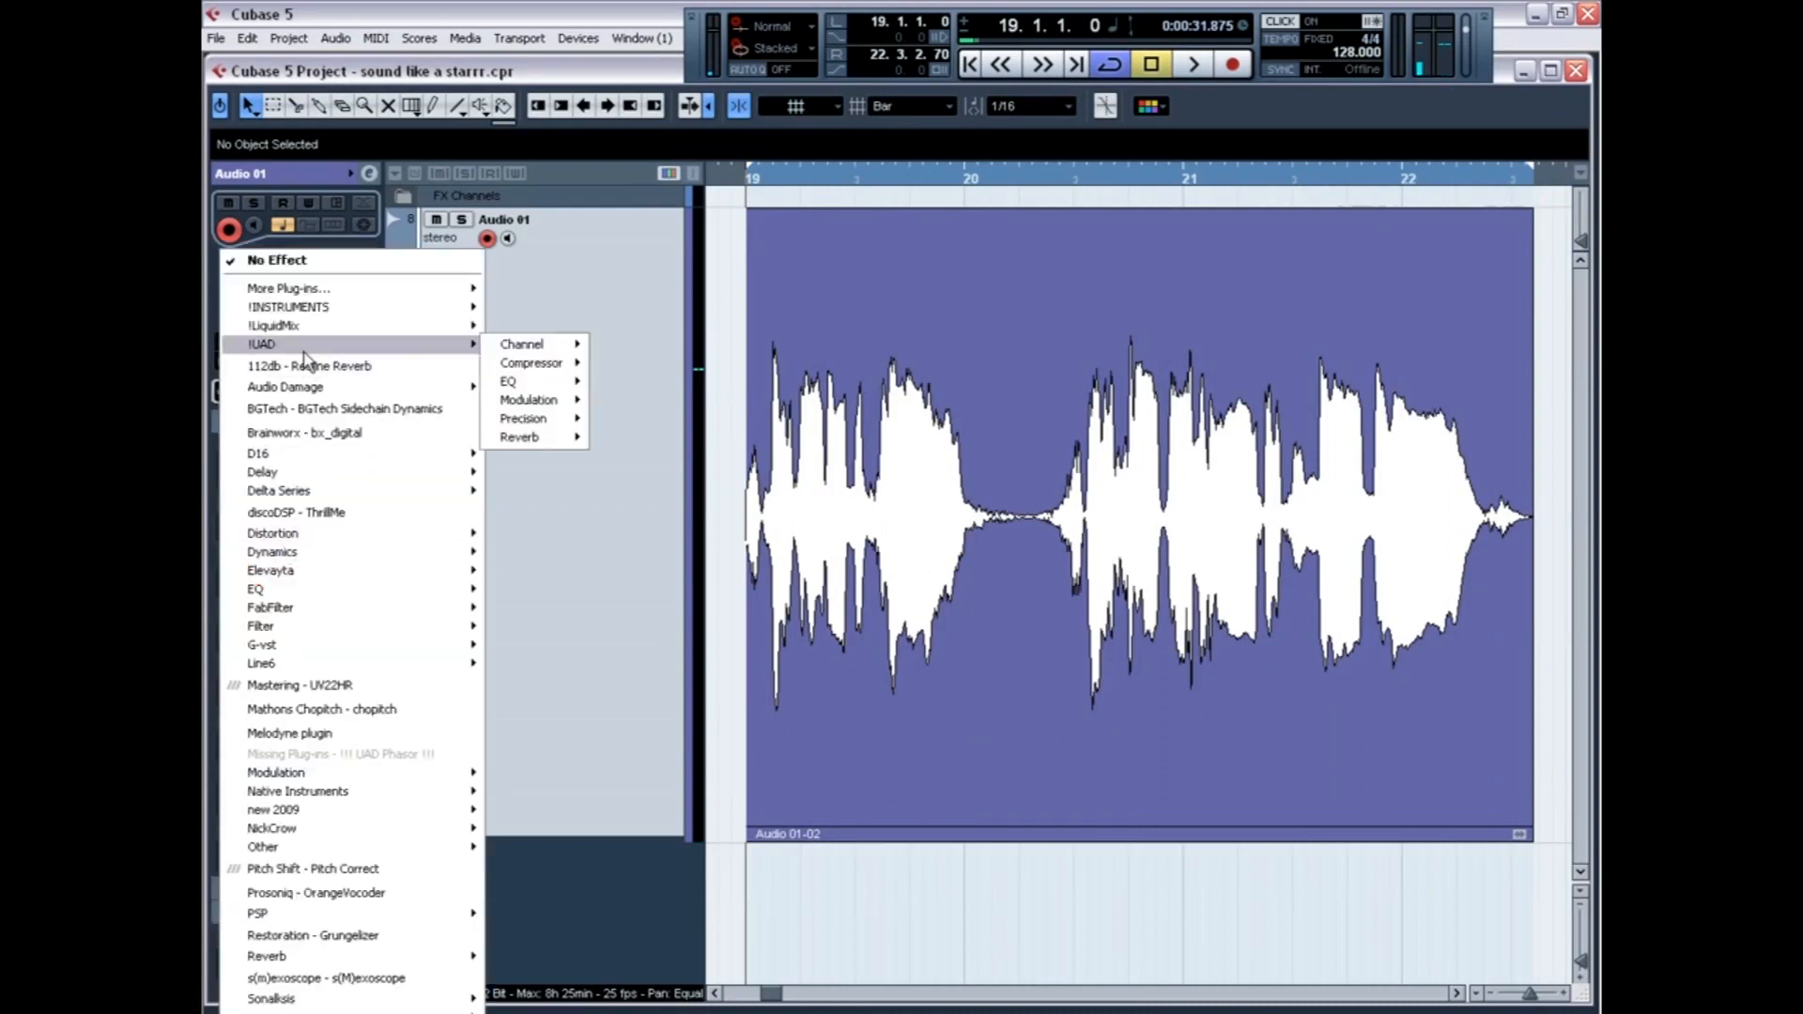
mouse_move(317, 294)
click(563, 474)
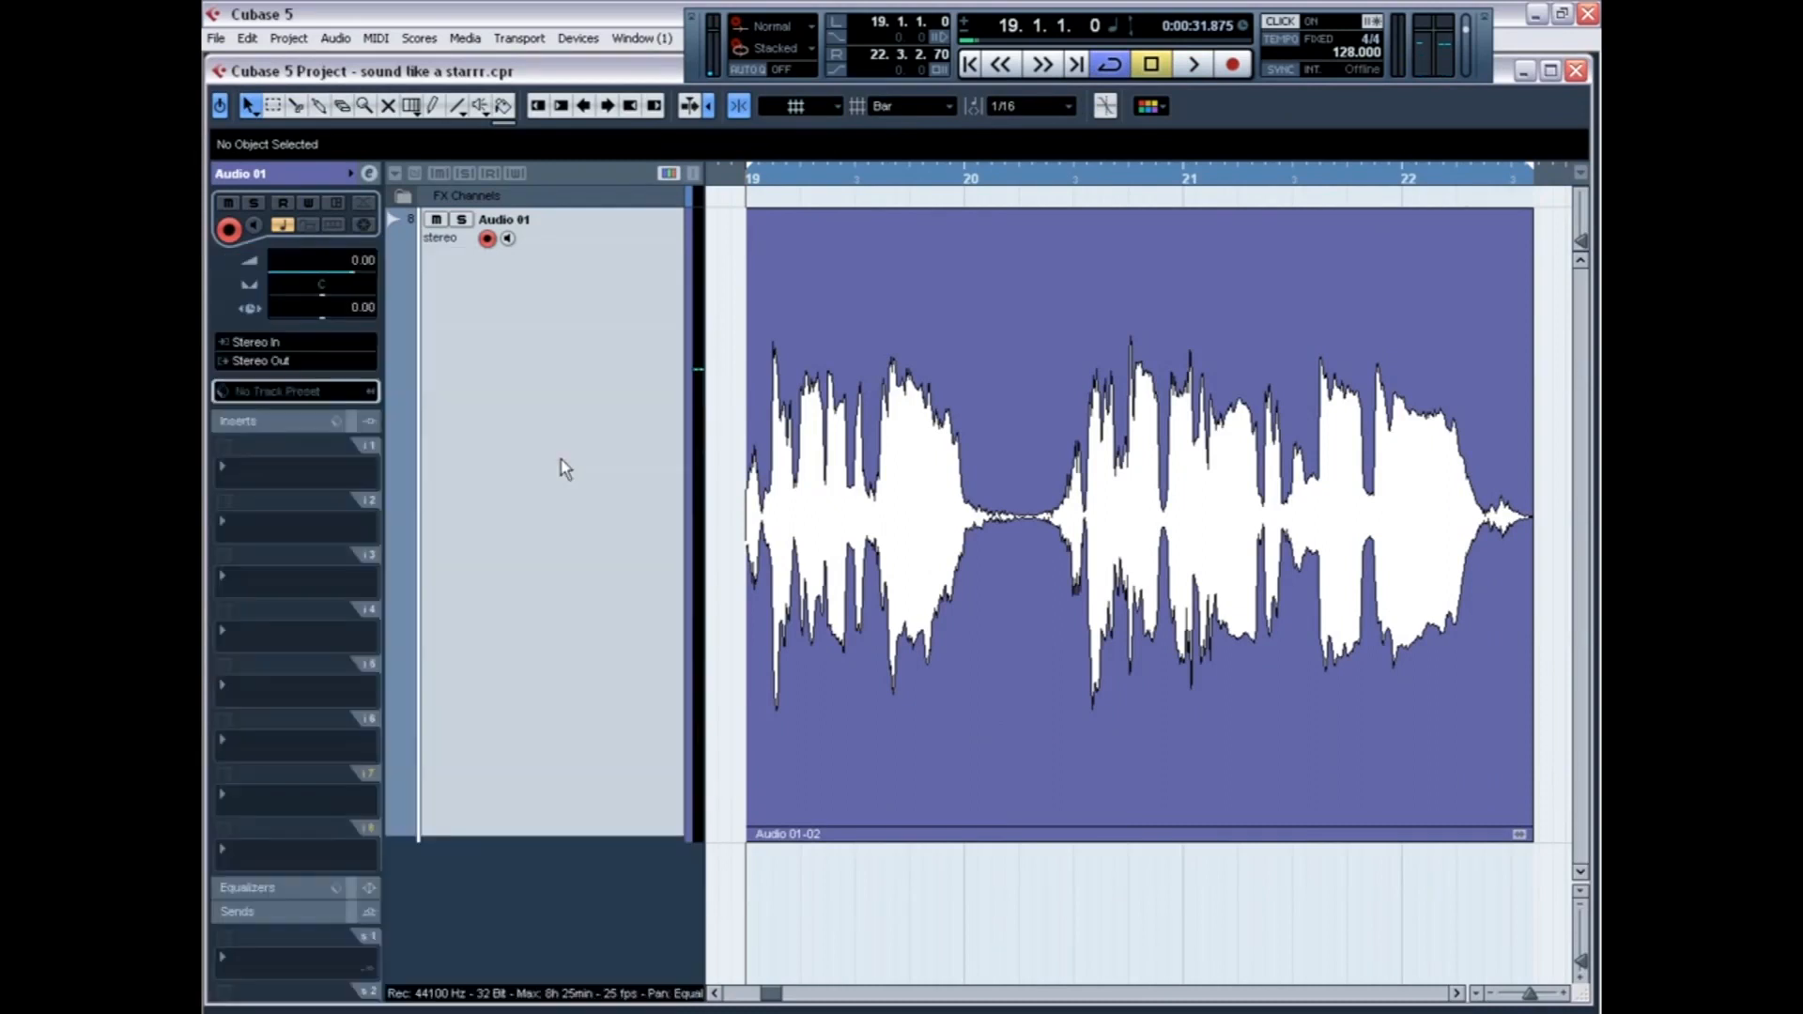
drag(930, 434, 400, 356)
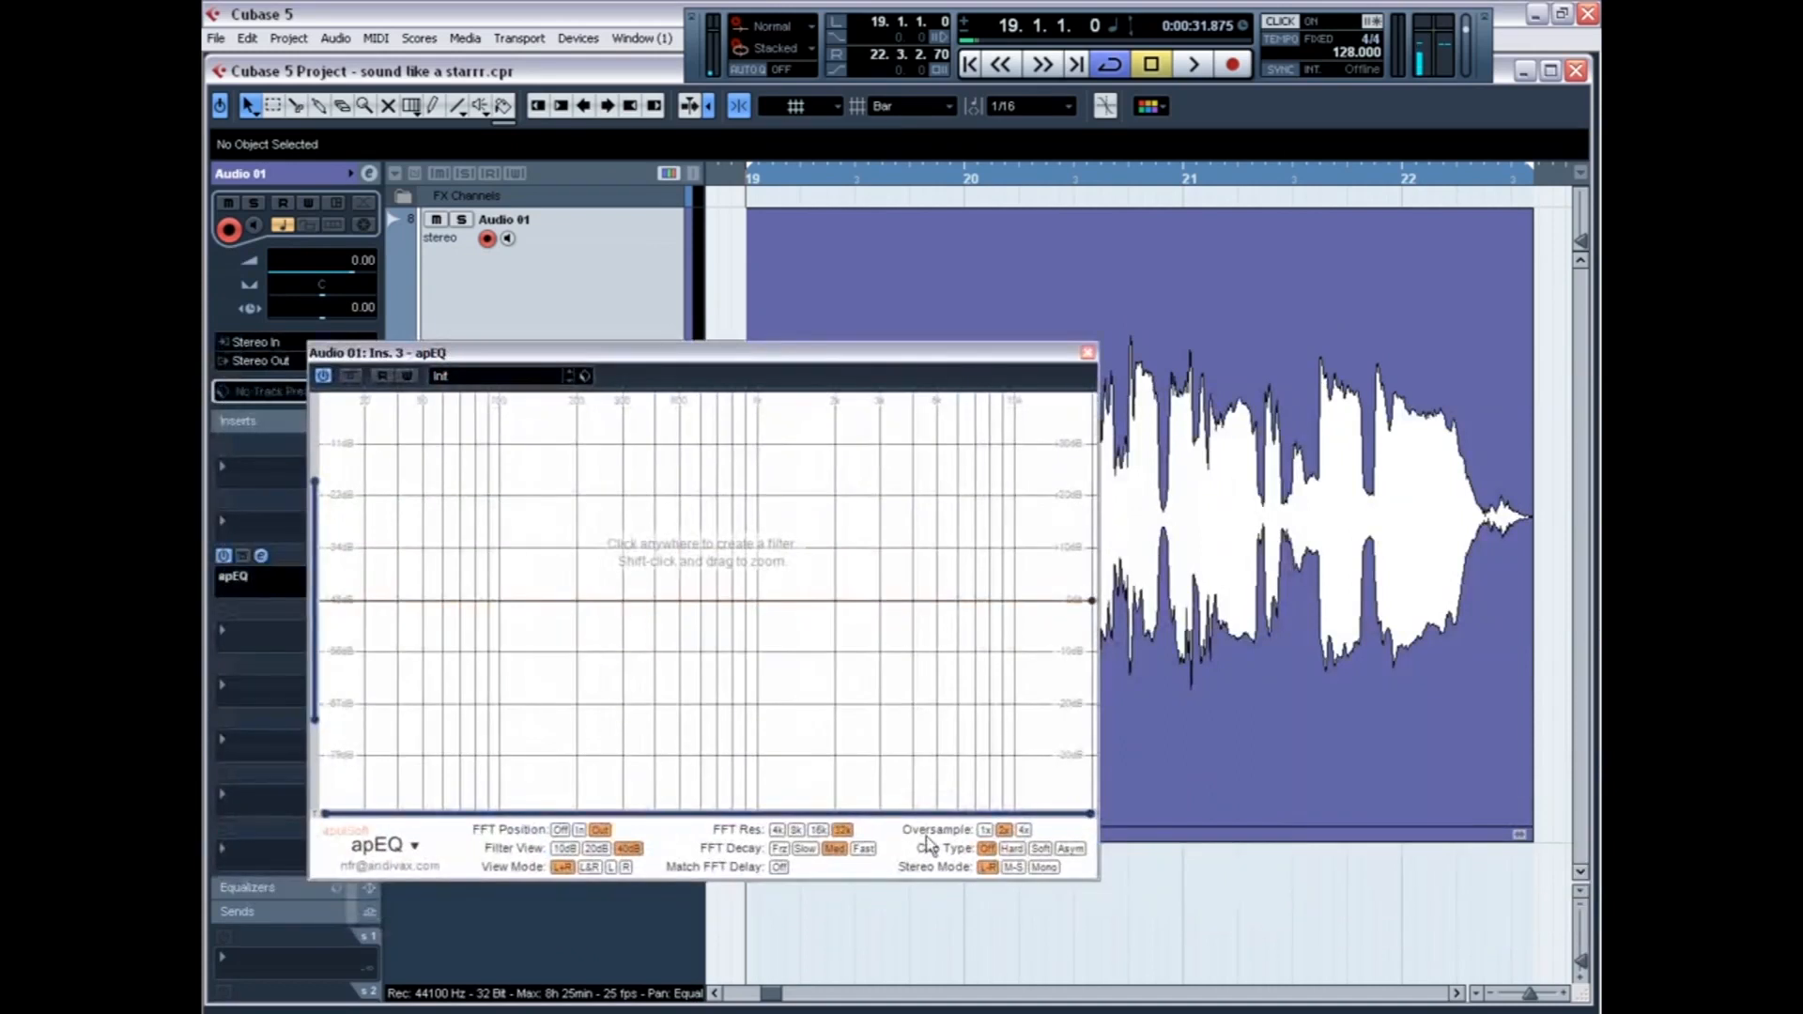
Play the vocal through apEQ and examine its frequency spectrum
key(space)
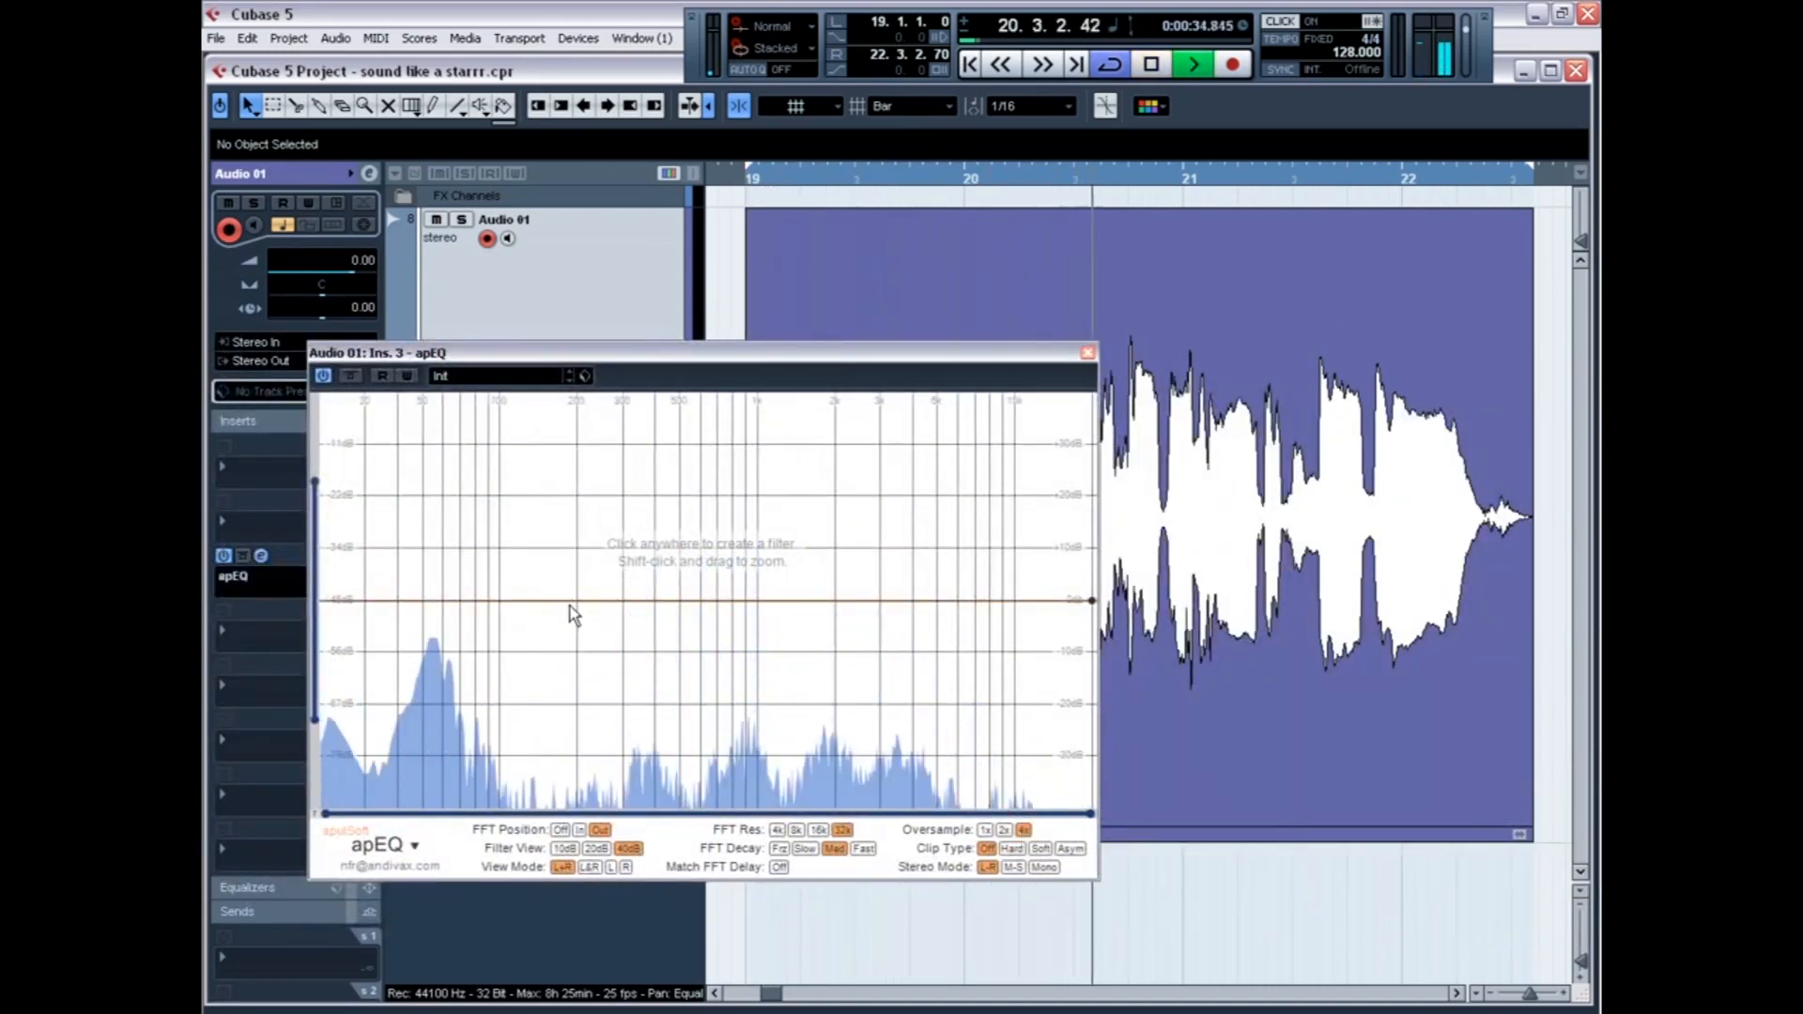
key(space)
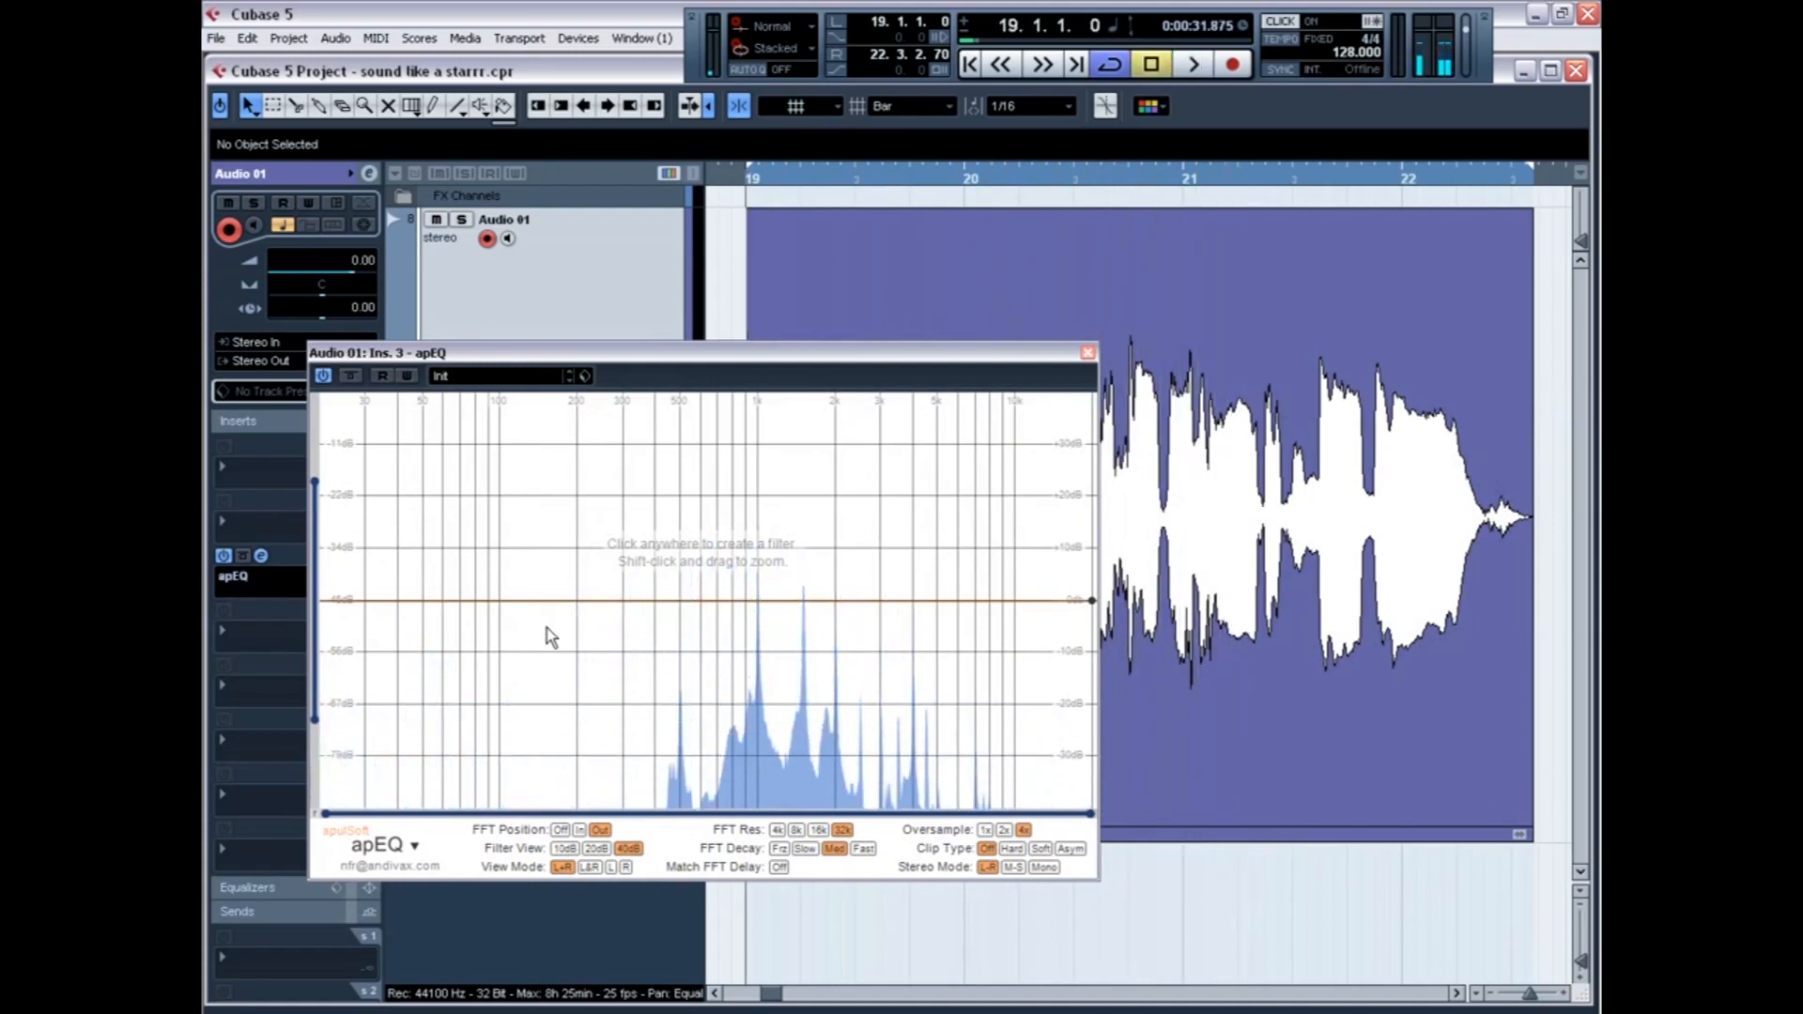
key(space)
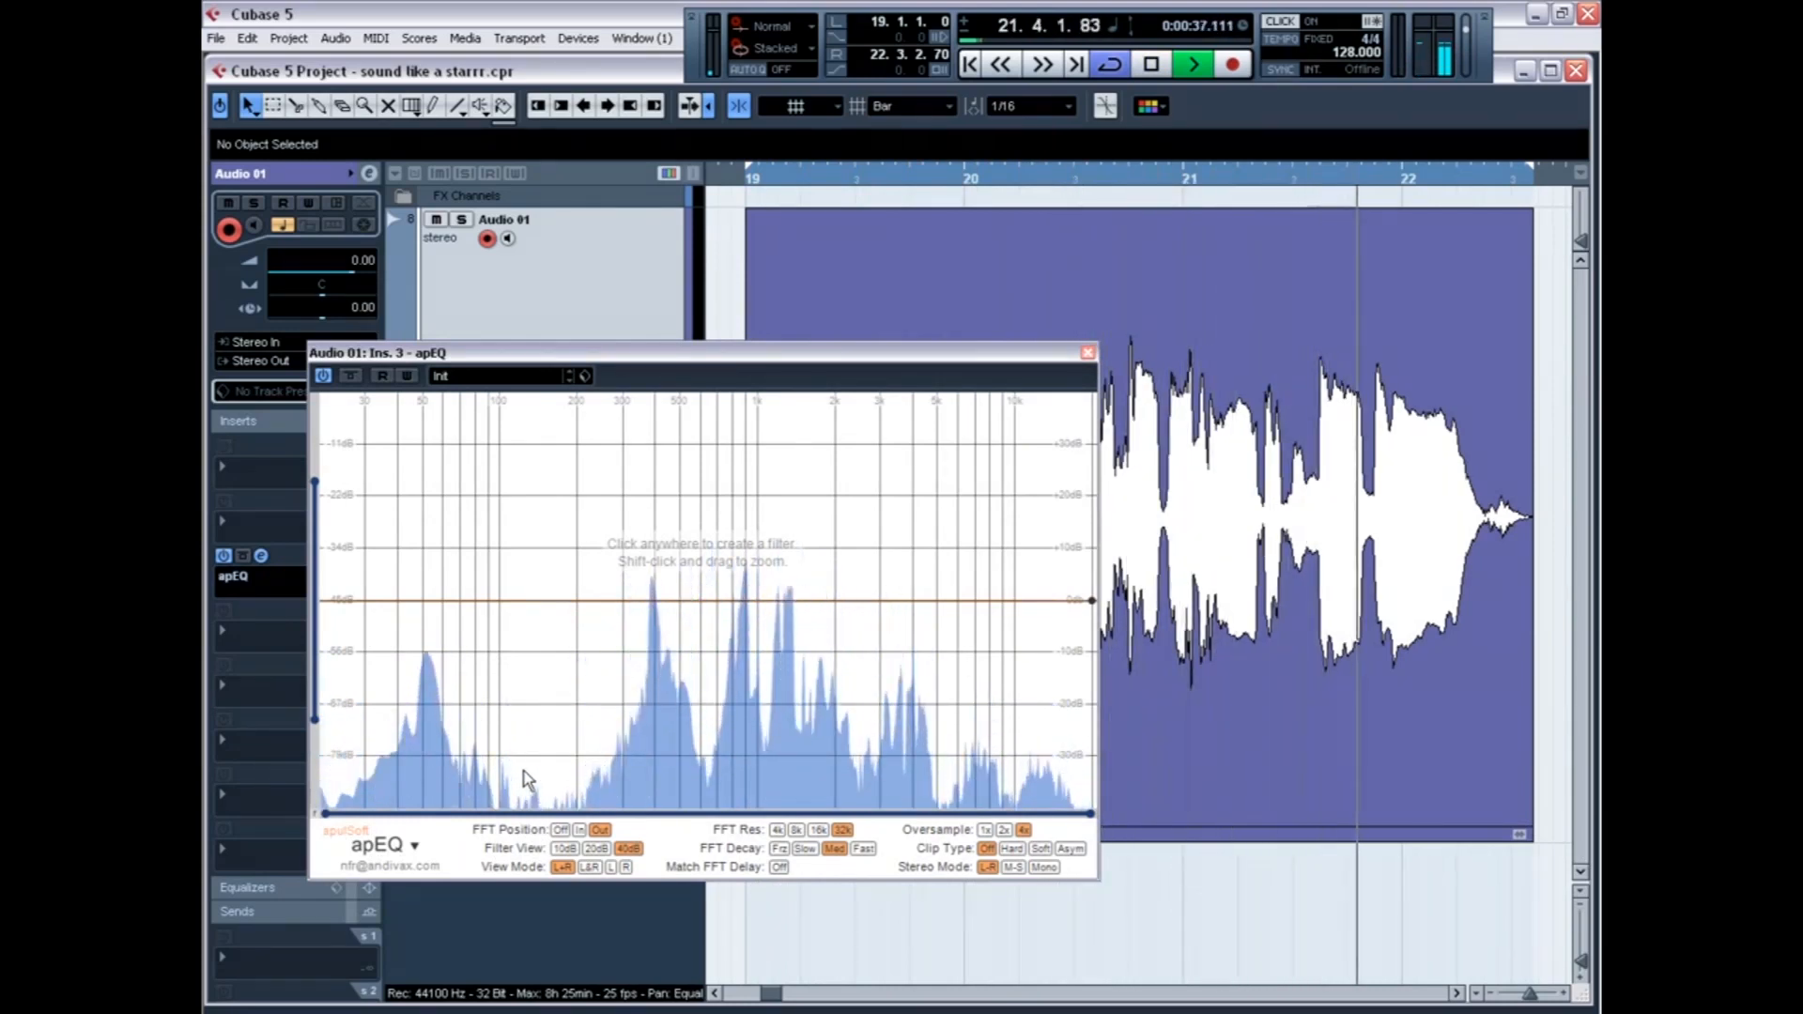
Stop playback and add a 2P Highpass filter at about 195 Hz in apEQ with its stack set to 3x
key(space)
click(575, 600)
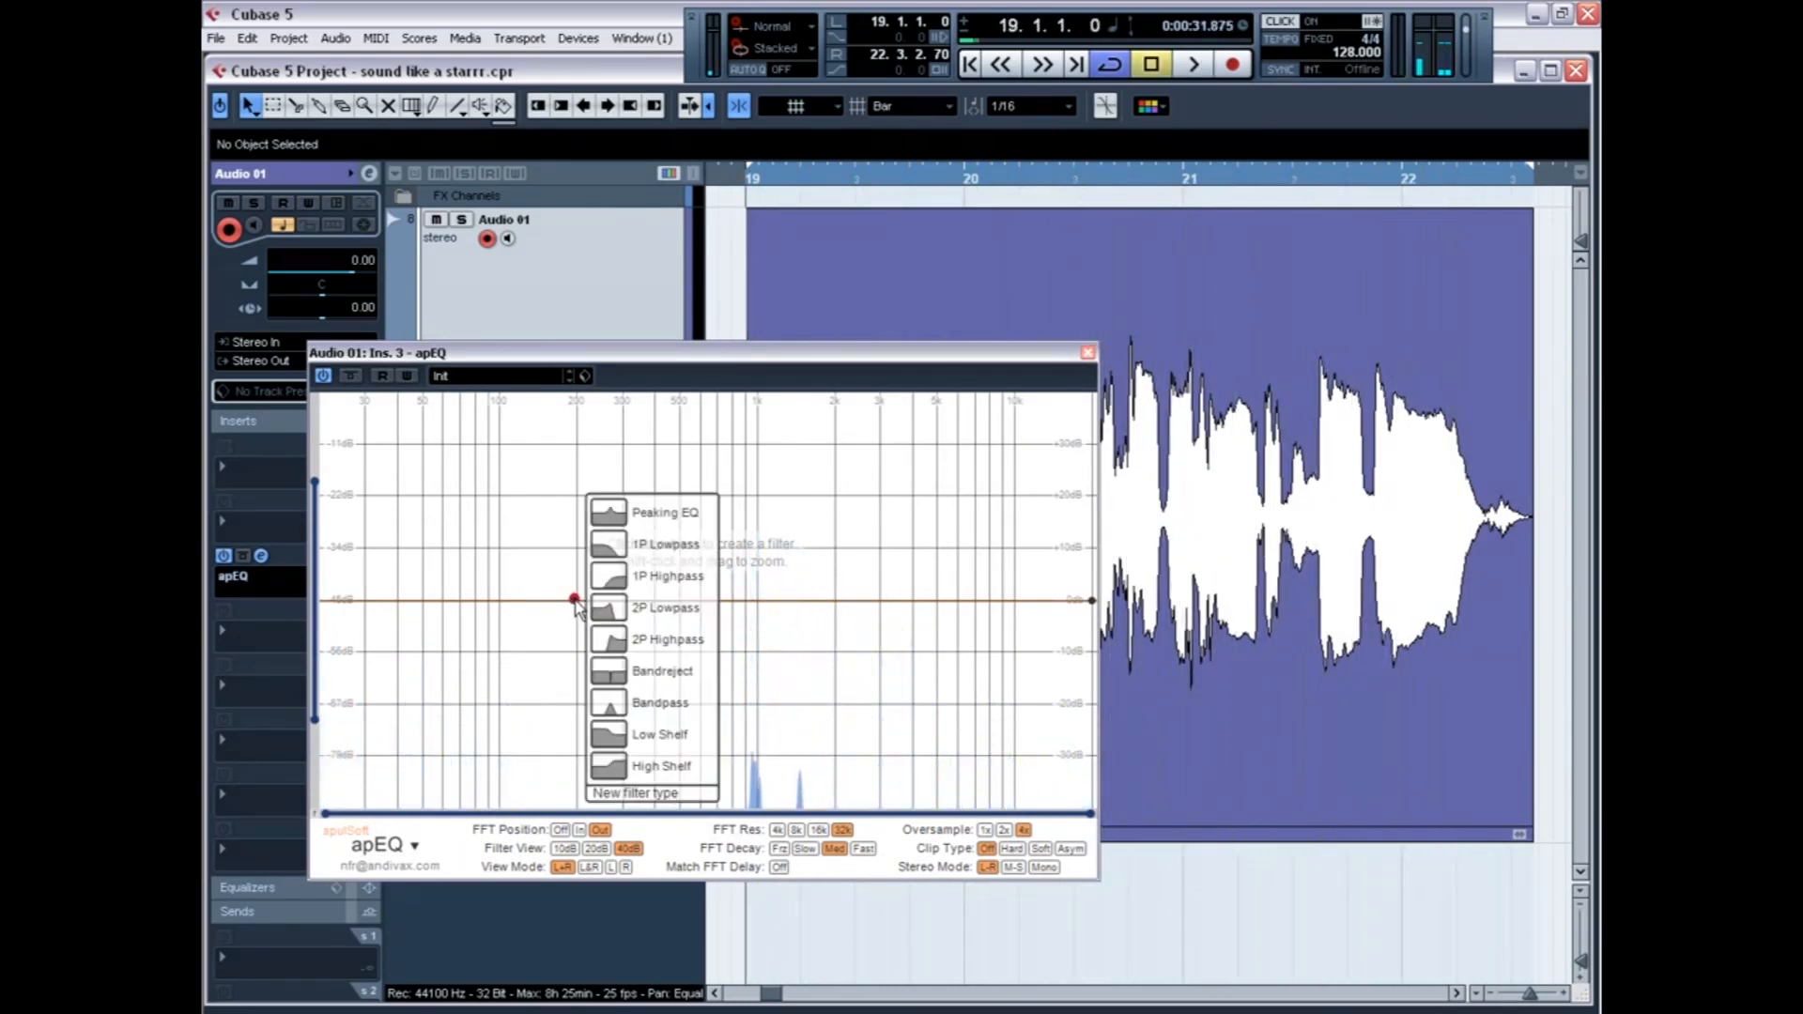
click(625, 640)
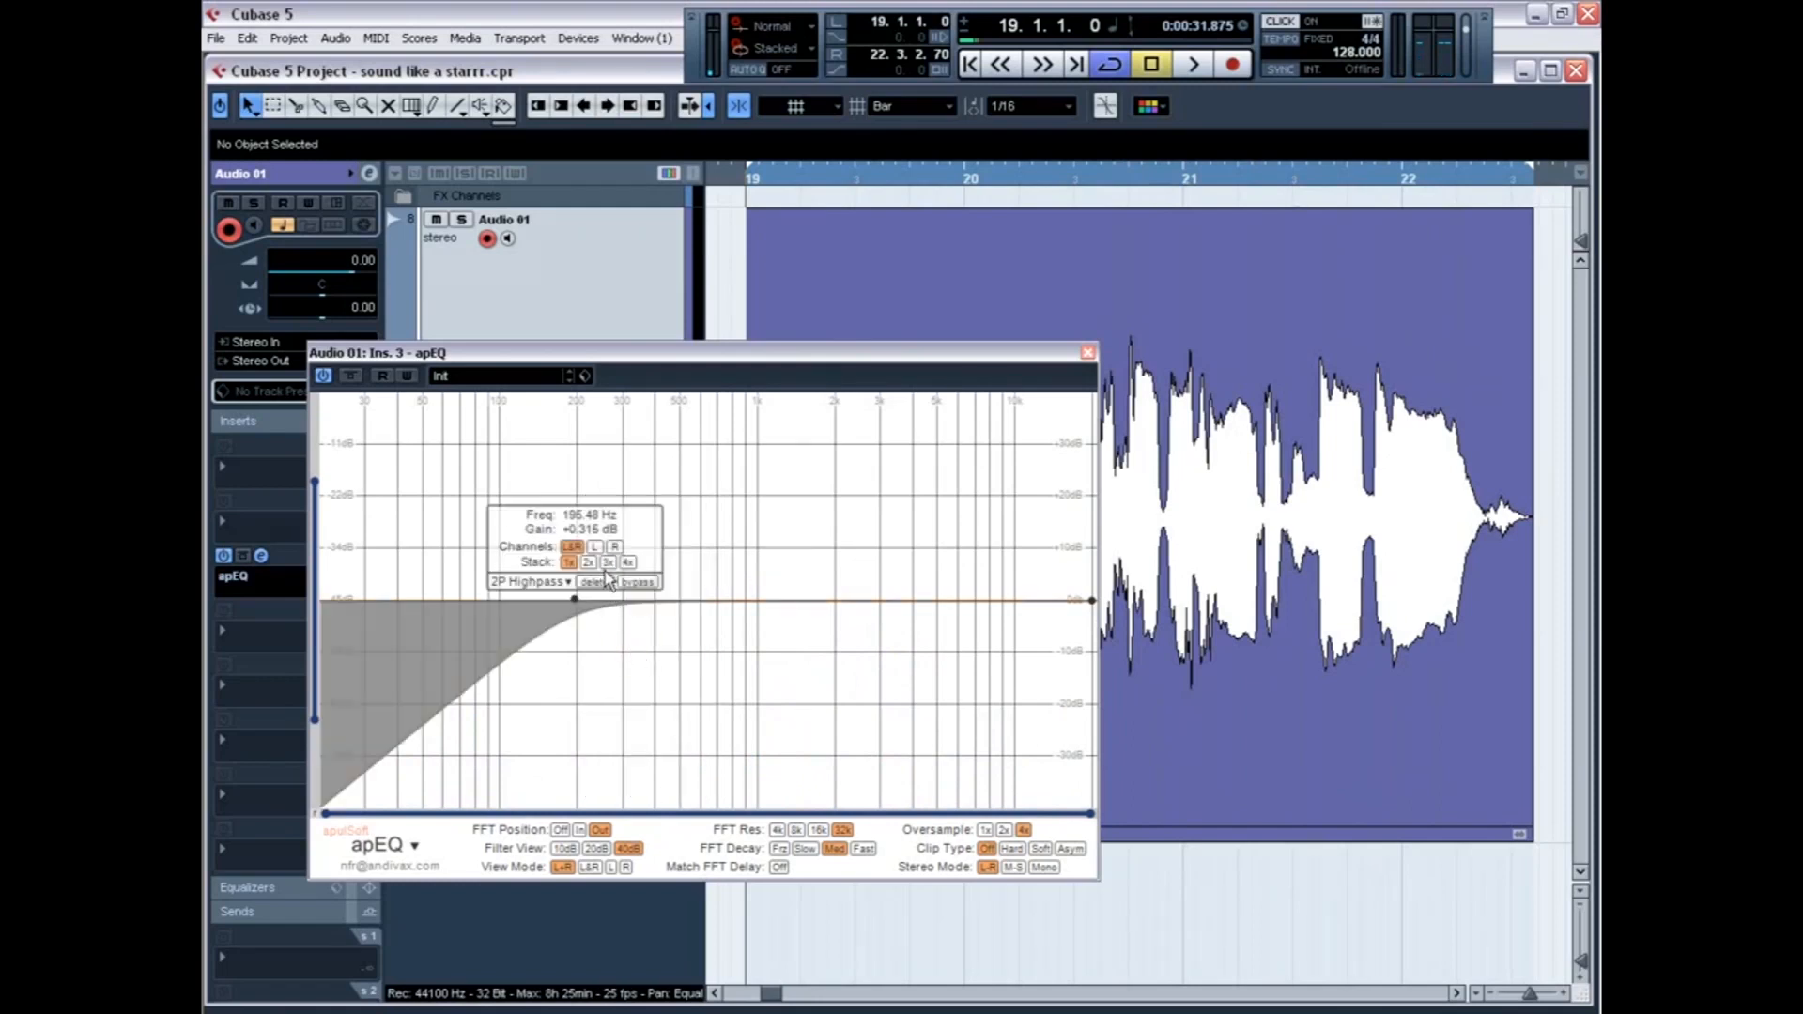
click(608, 562)
Shape the apEQ curve while auditioning, adjusting the highpass cutoff and adding a 4x-stacked High Shelf at about 8.2 kHz
key(space)
mouse_move(575, 599)
mouse_down()
mouse_move(523, 598)
mouse_move(582, 599)
mouse_up()
key(space)
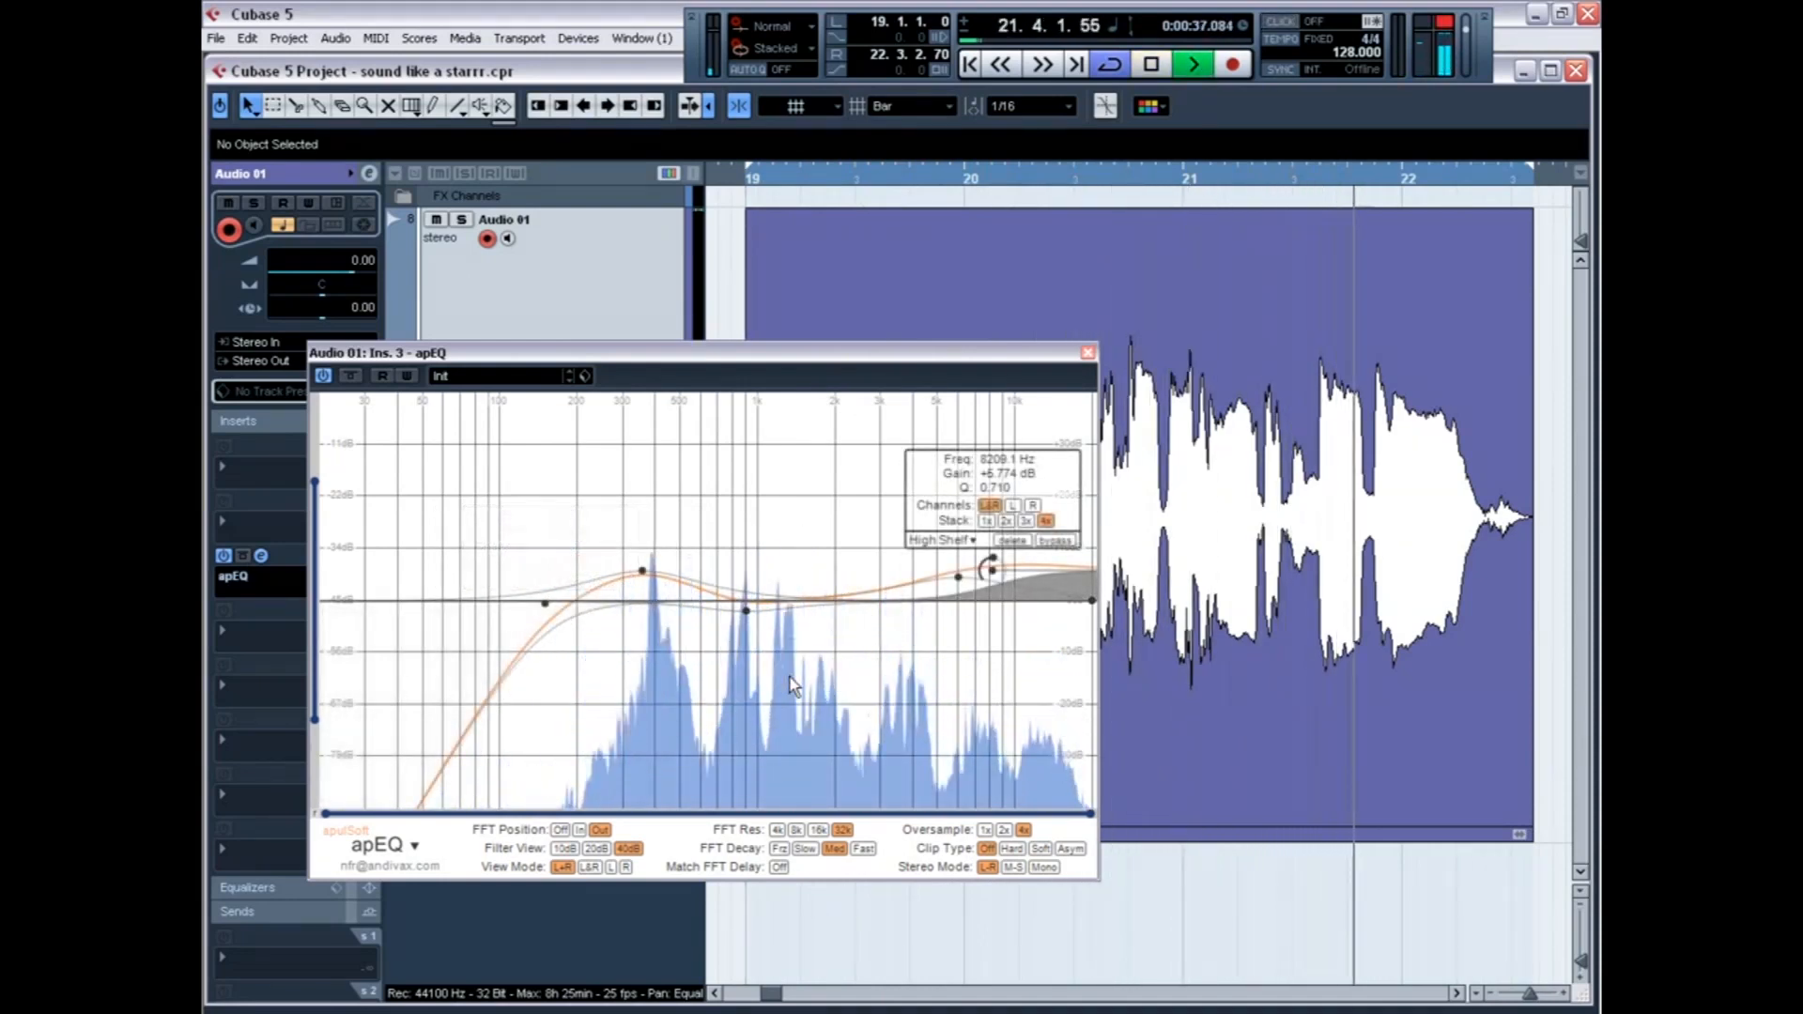
key(space)
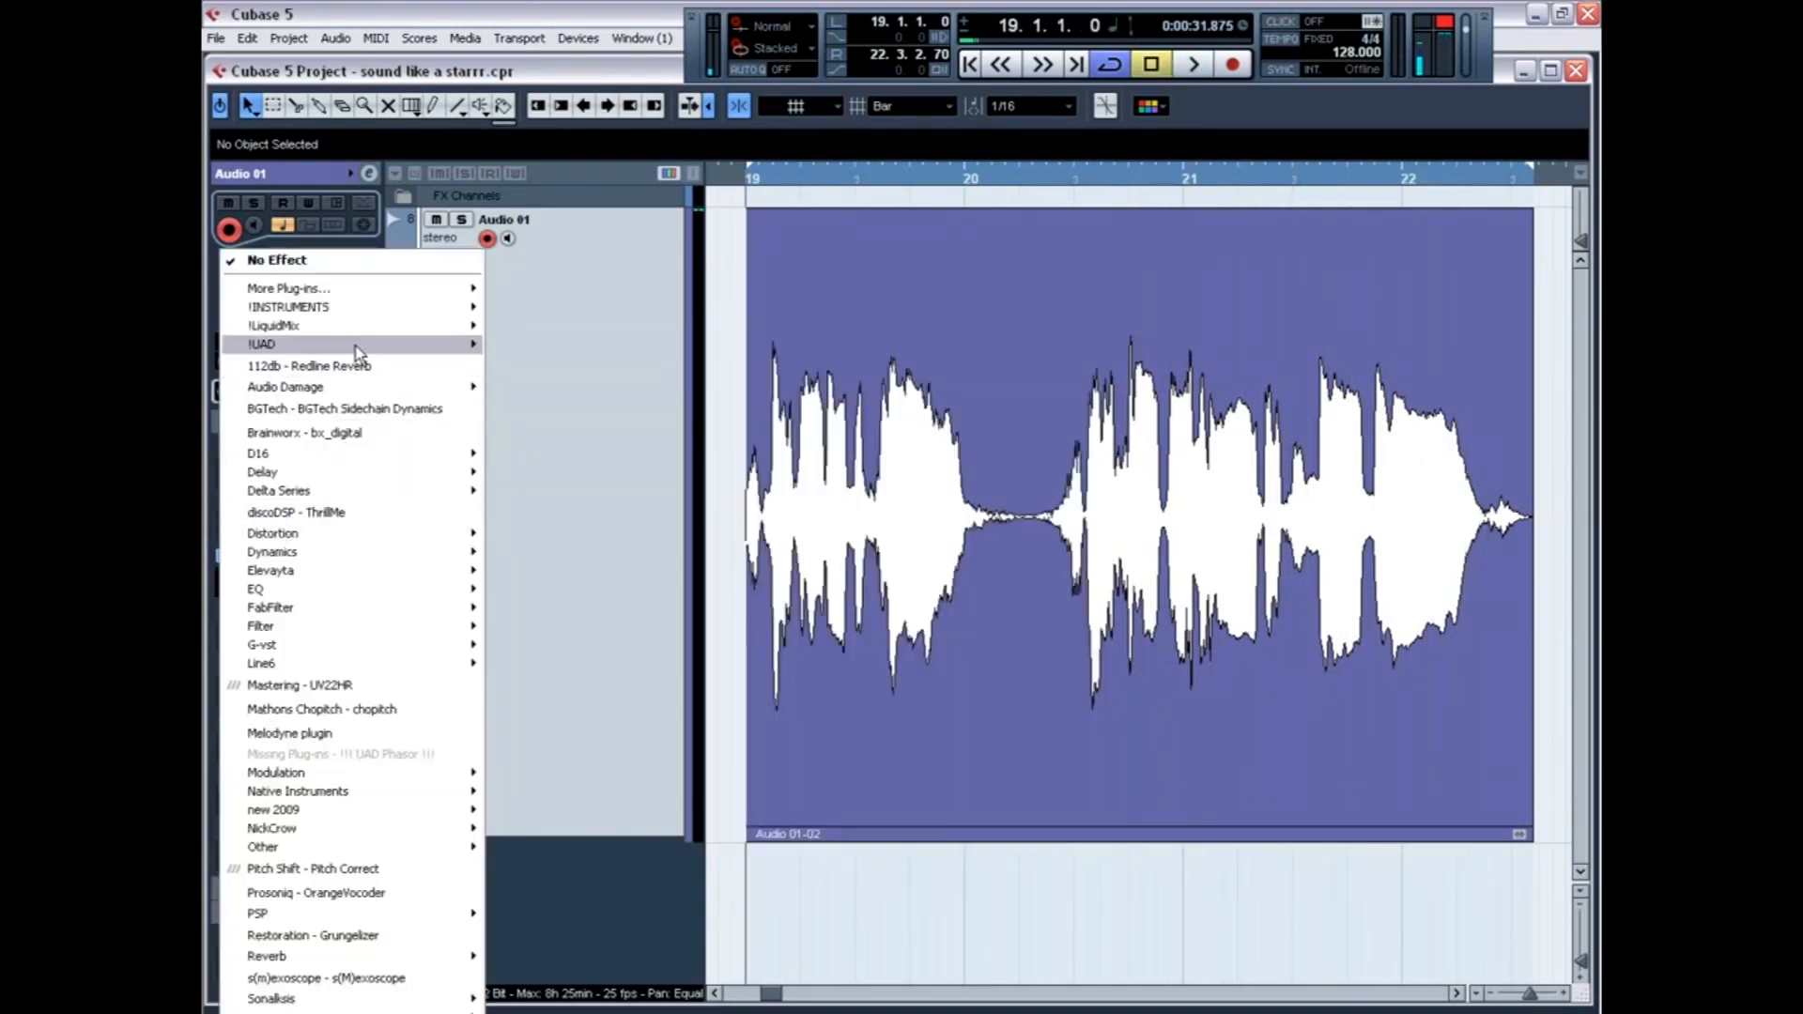
Load the UAD Cambridge equaliser in the second insert slot and move its window fully into view
mouse_move(434, 346)
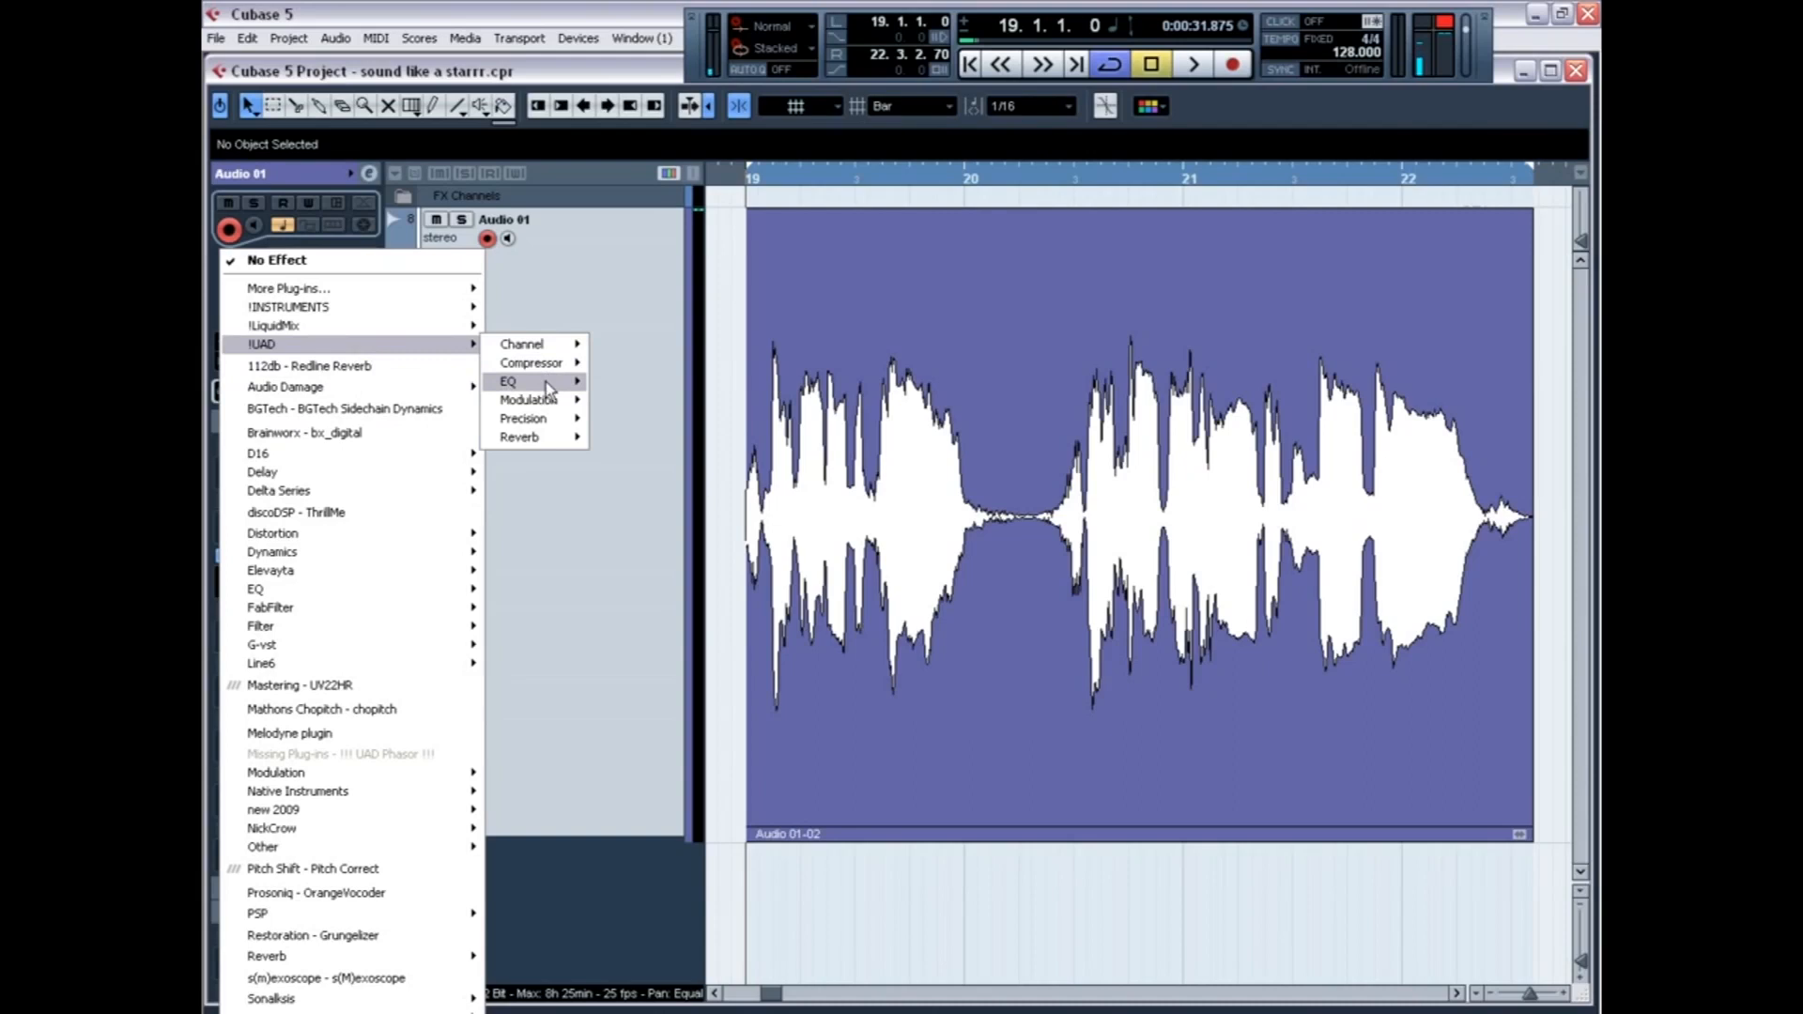
mouse_move(546, 381)
click(648, 386)
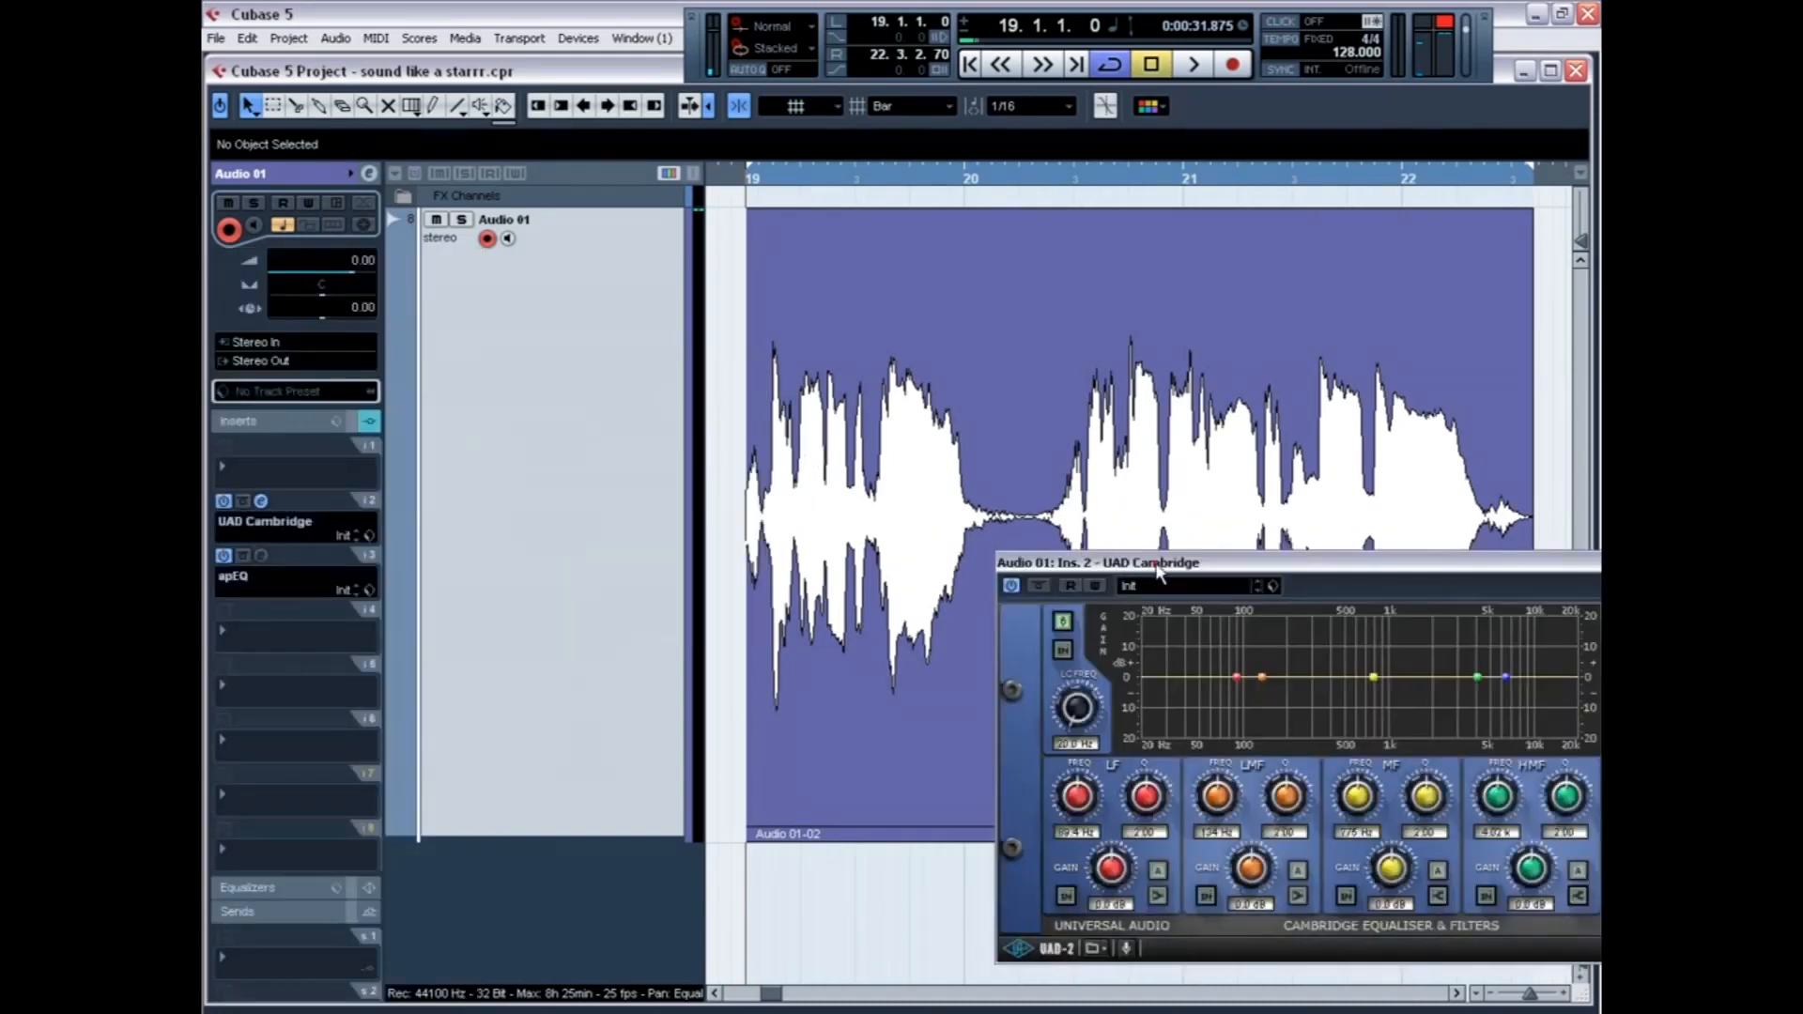
drag(1156, 565, 769, 458)
Choose the !vax surgical cut preset for UAD Cambridge from the preset browser
click(708, 424)
click(751, 443)
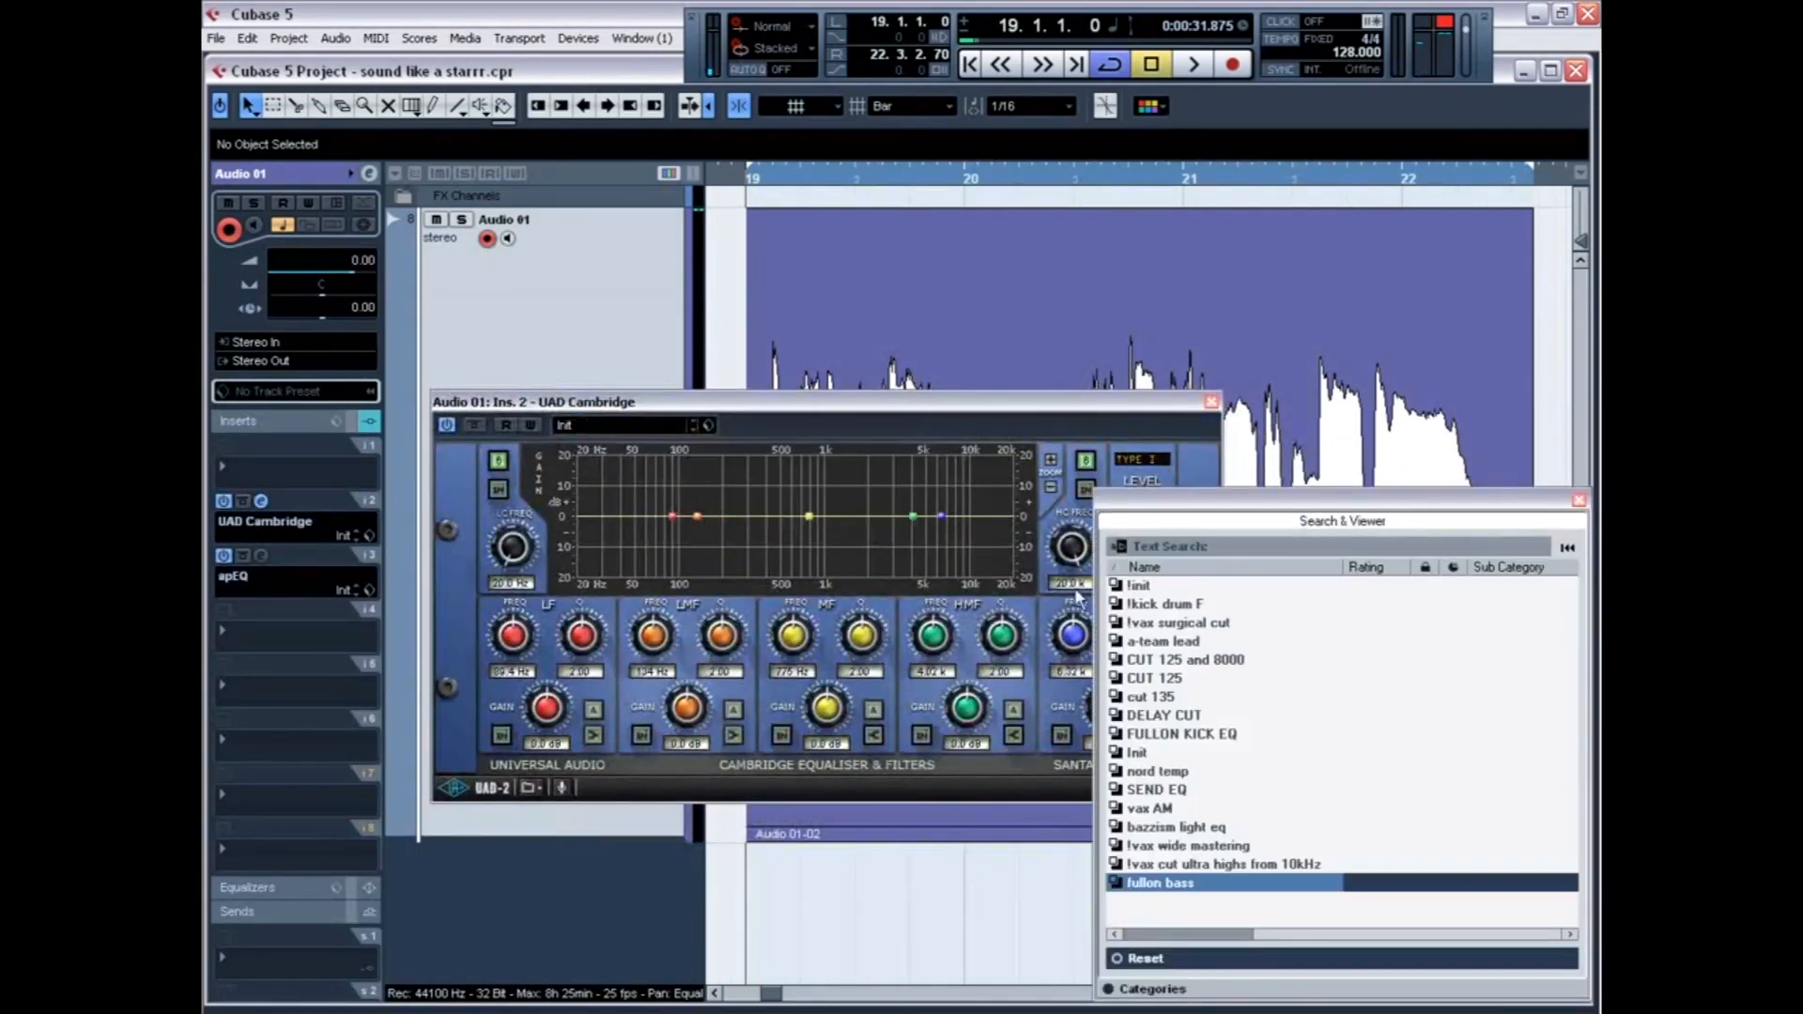
click(975, 598)
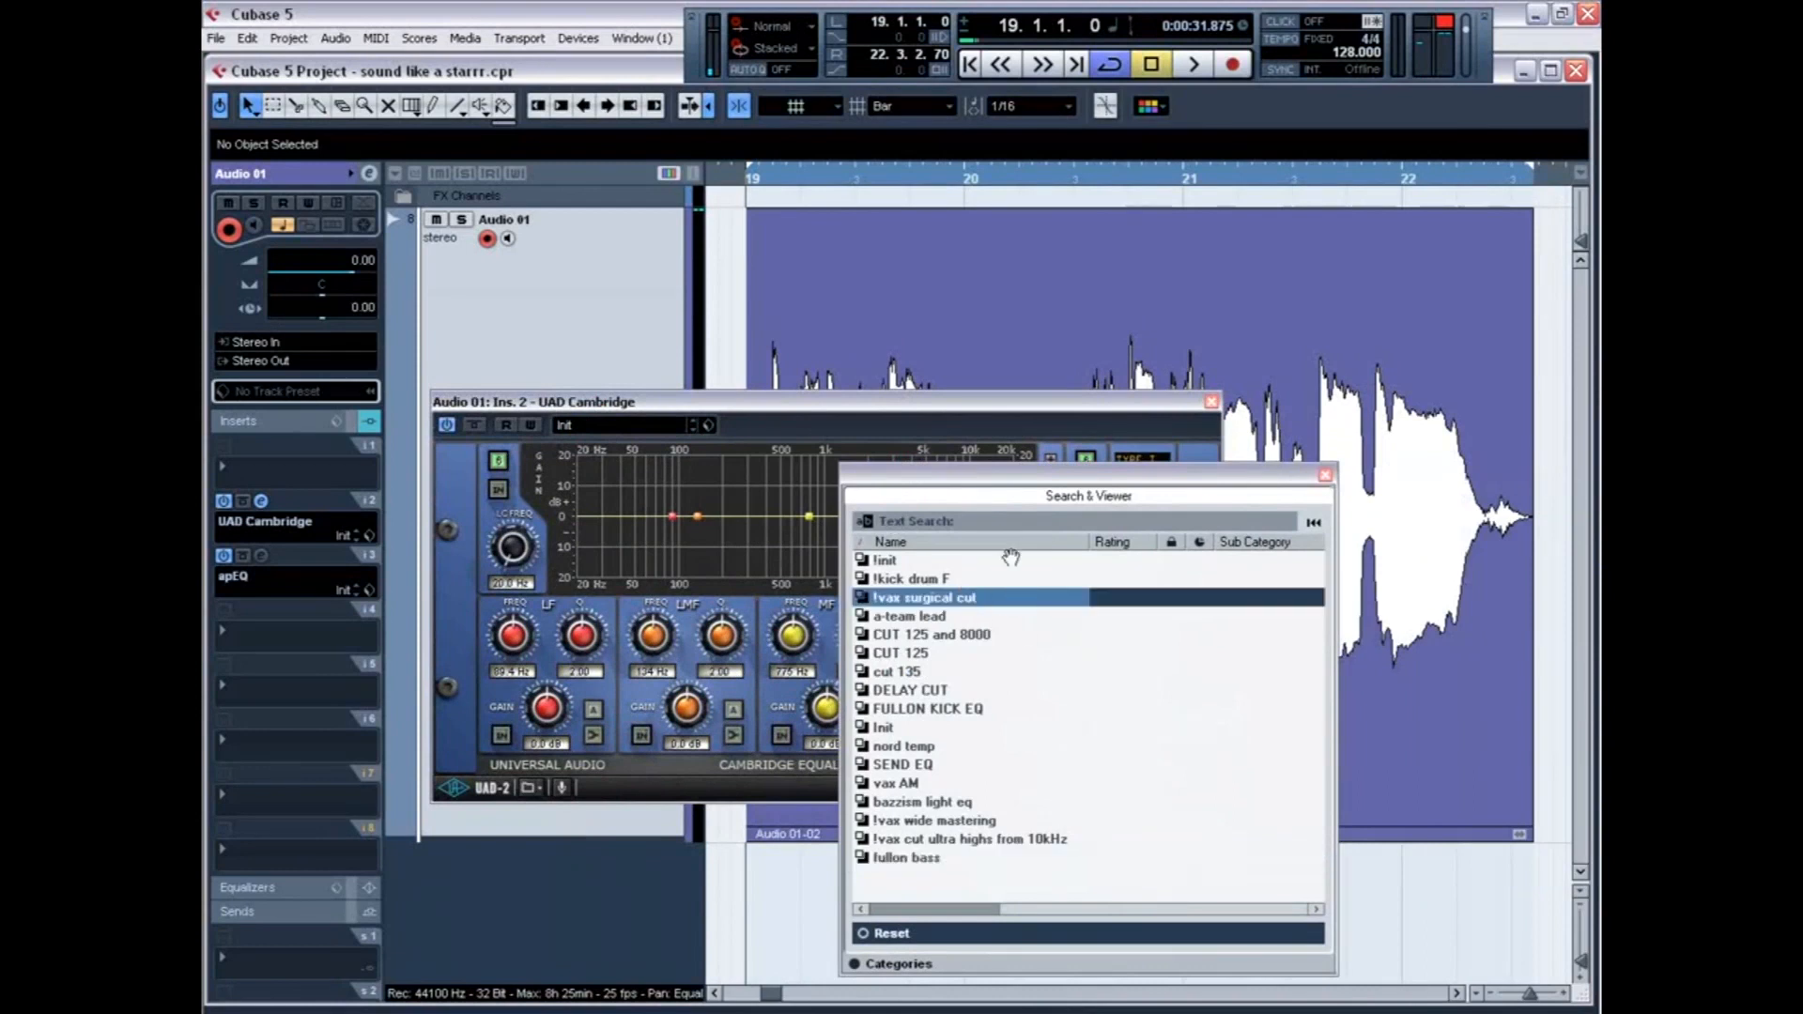
click(928, 414)
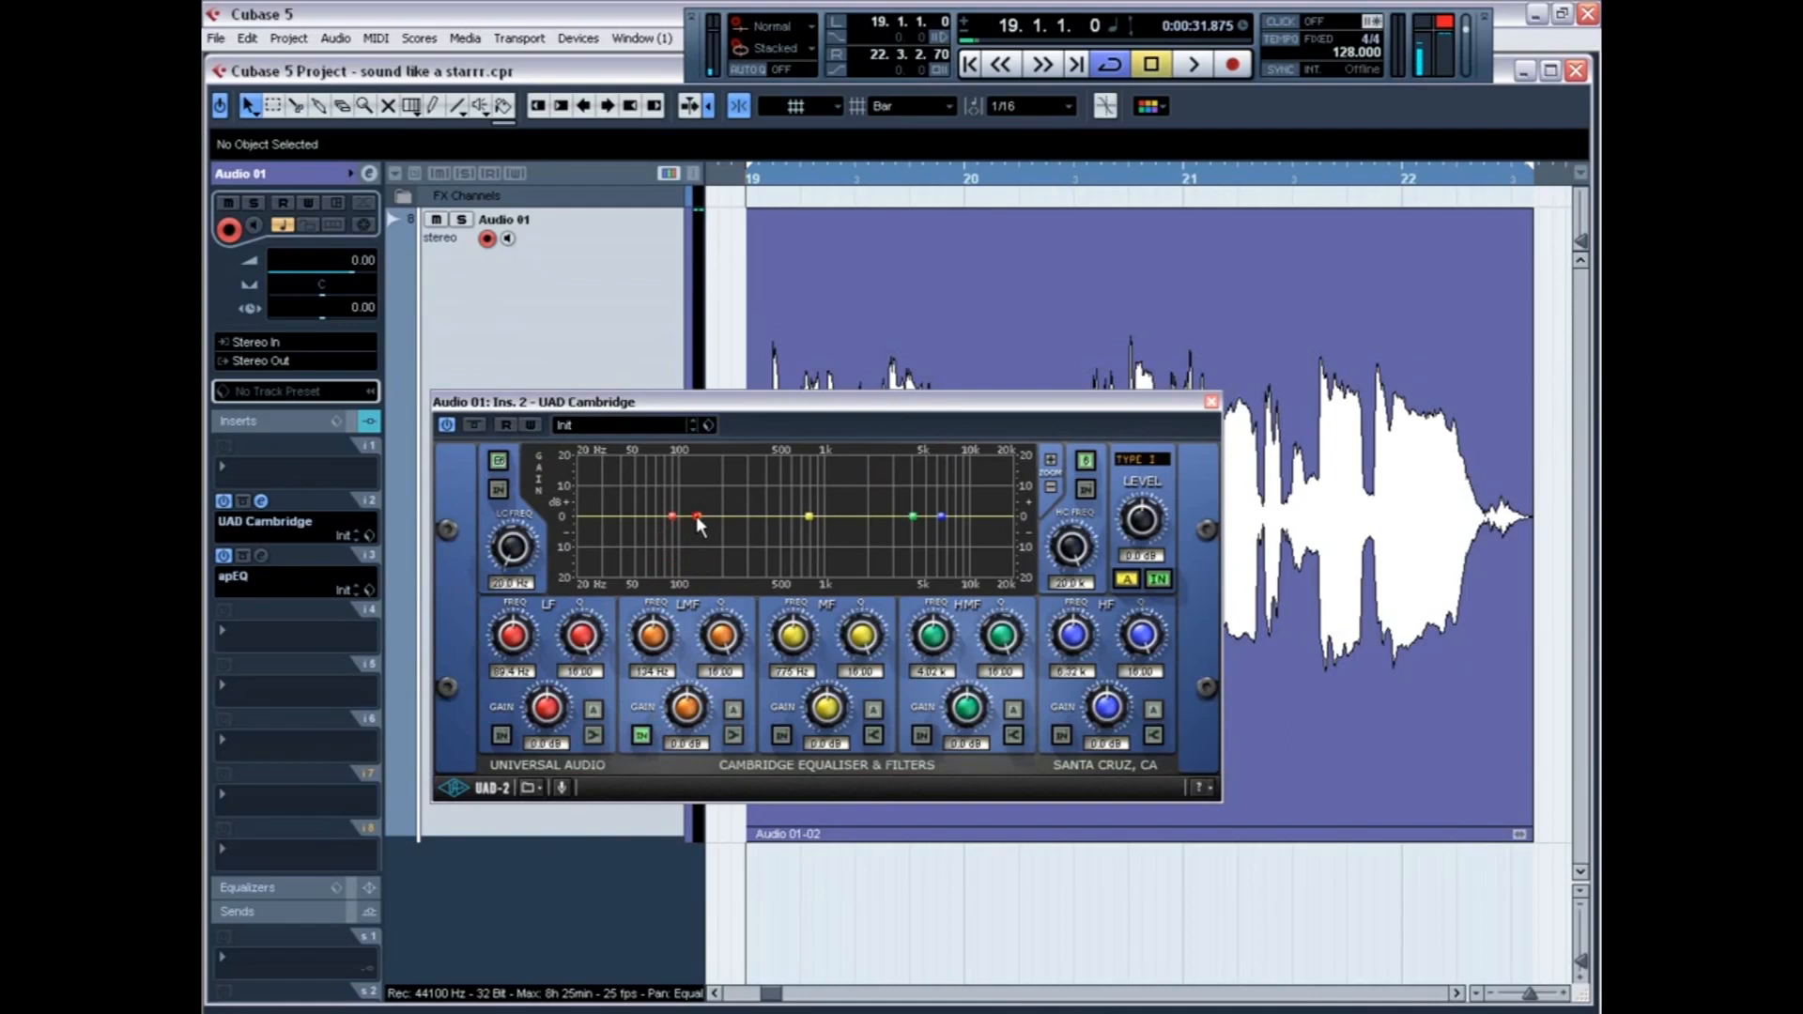
Boost the LMF band by 20 dB with a Q of 16 and sweep it to 291 Hz during playback
drag(720, 634, 723, 531)
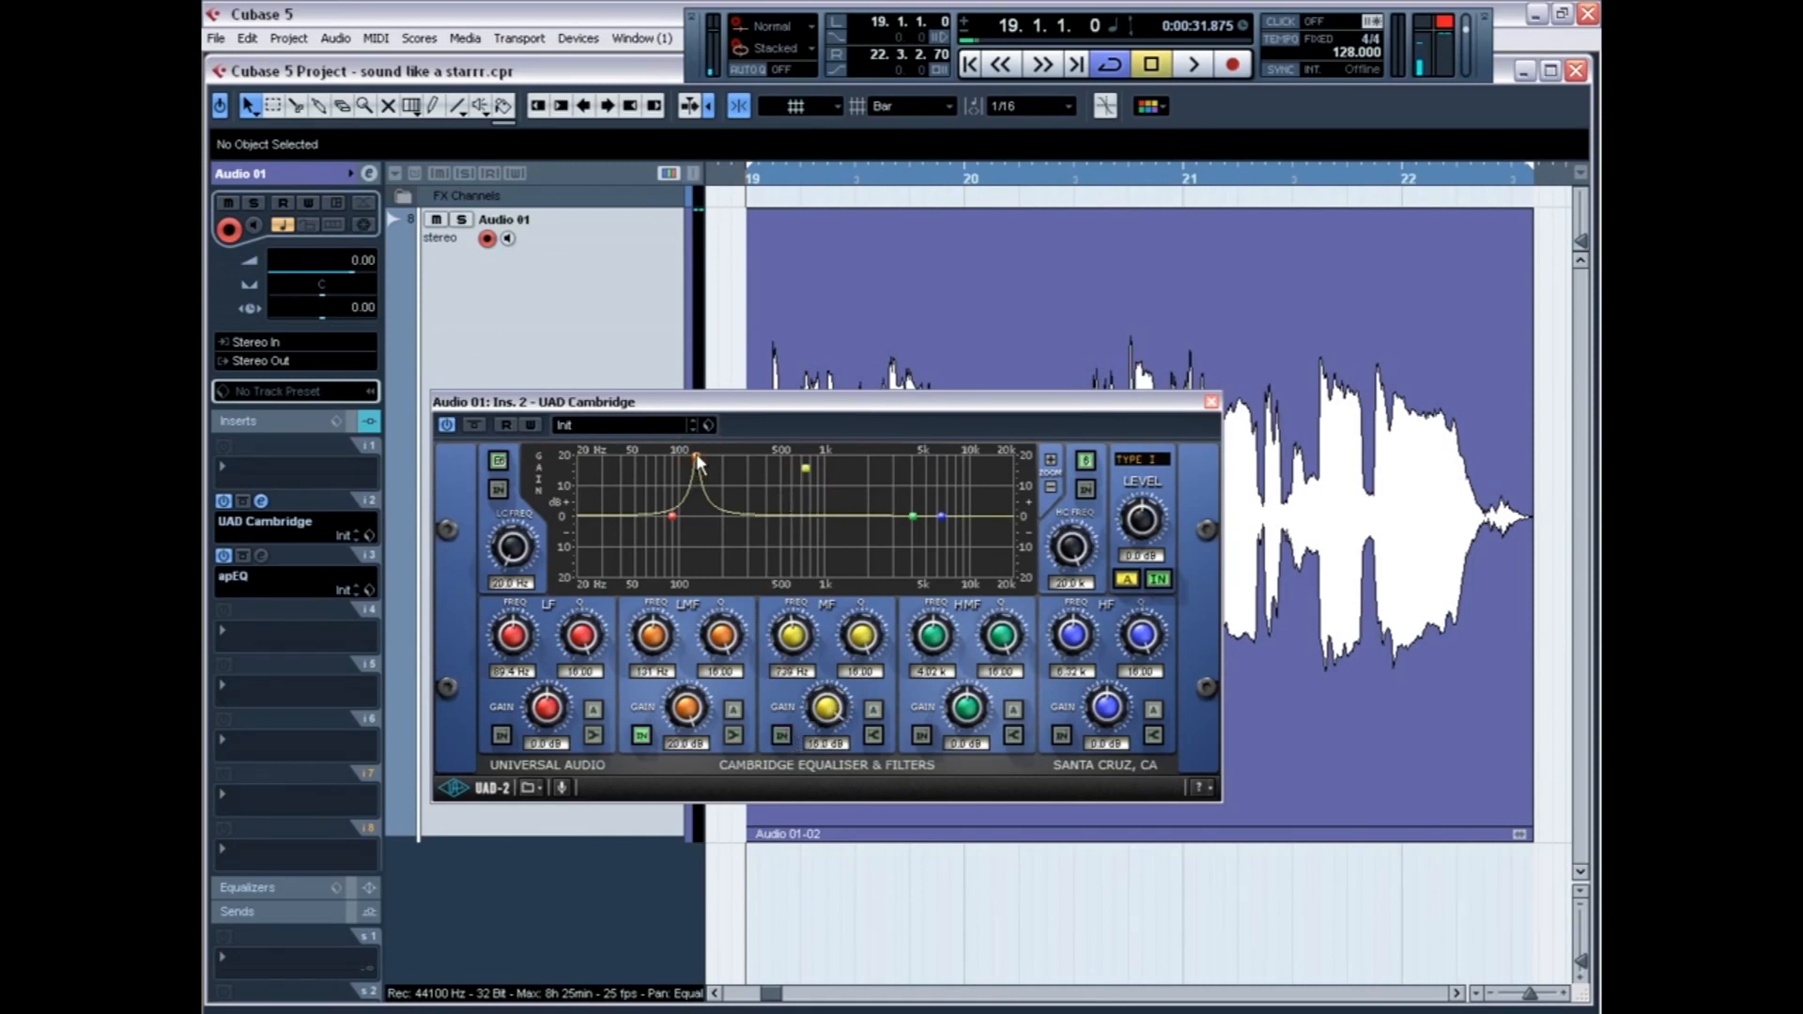
key(space)
drag(697, 457, 746, 457)
key(space)
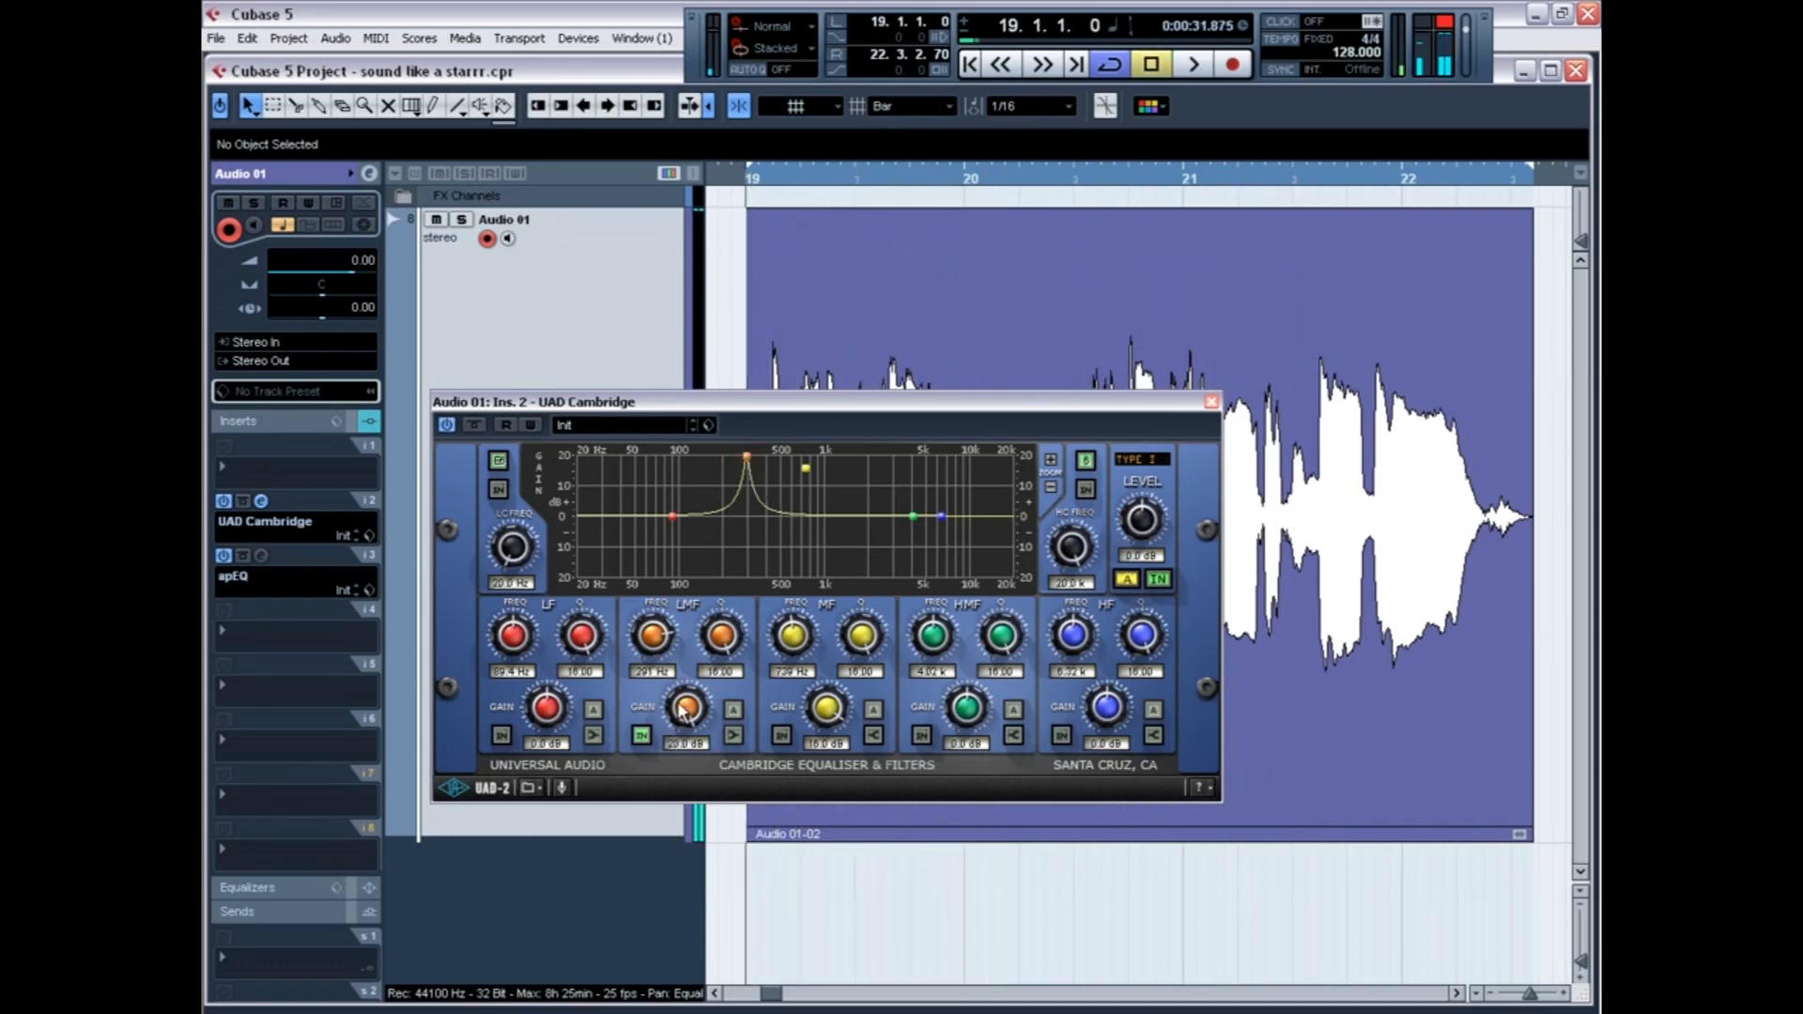
Turn the LMF boost at 291 Hz into a cut of about 6 dB and audition it
key(space)
drag(690, 713, 691, 737)
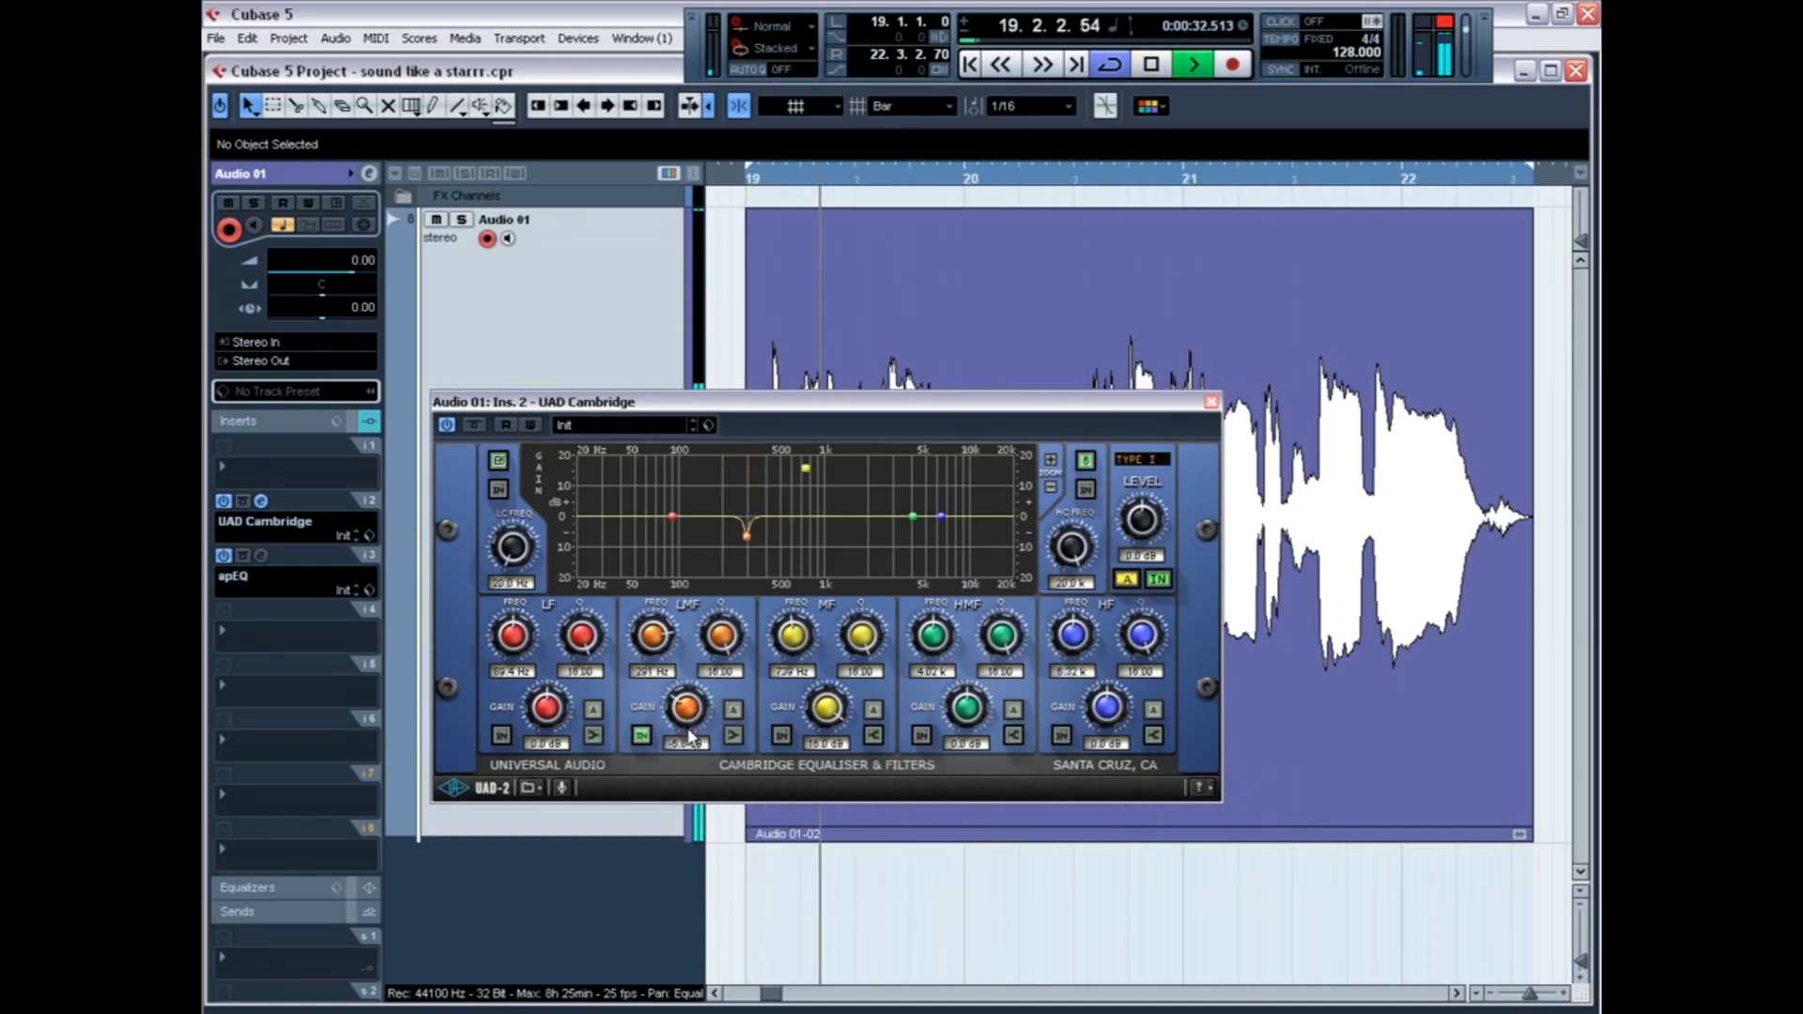
key(space)
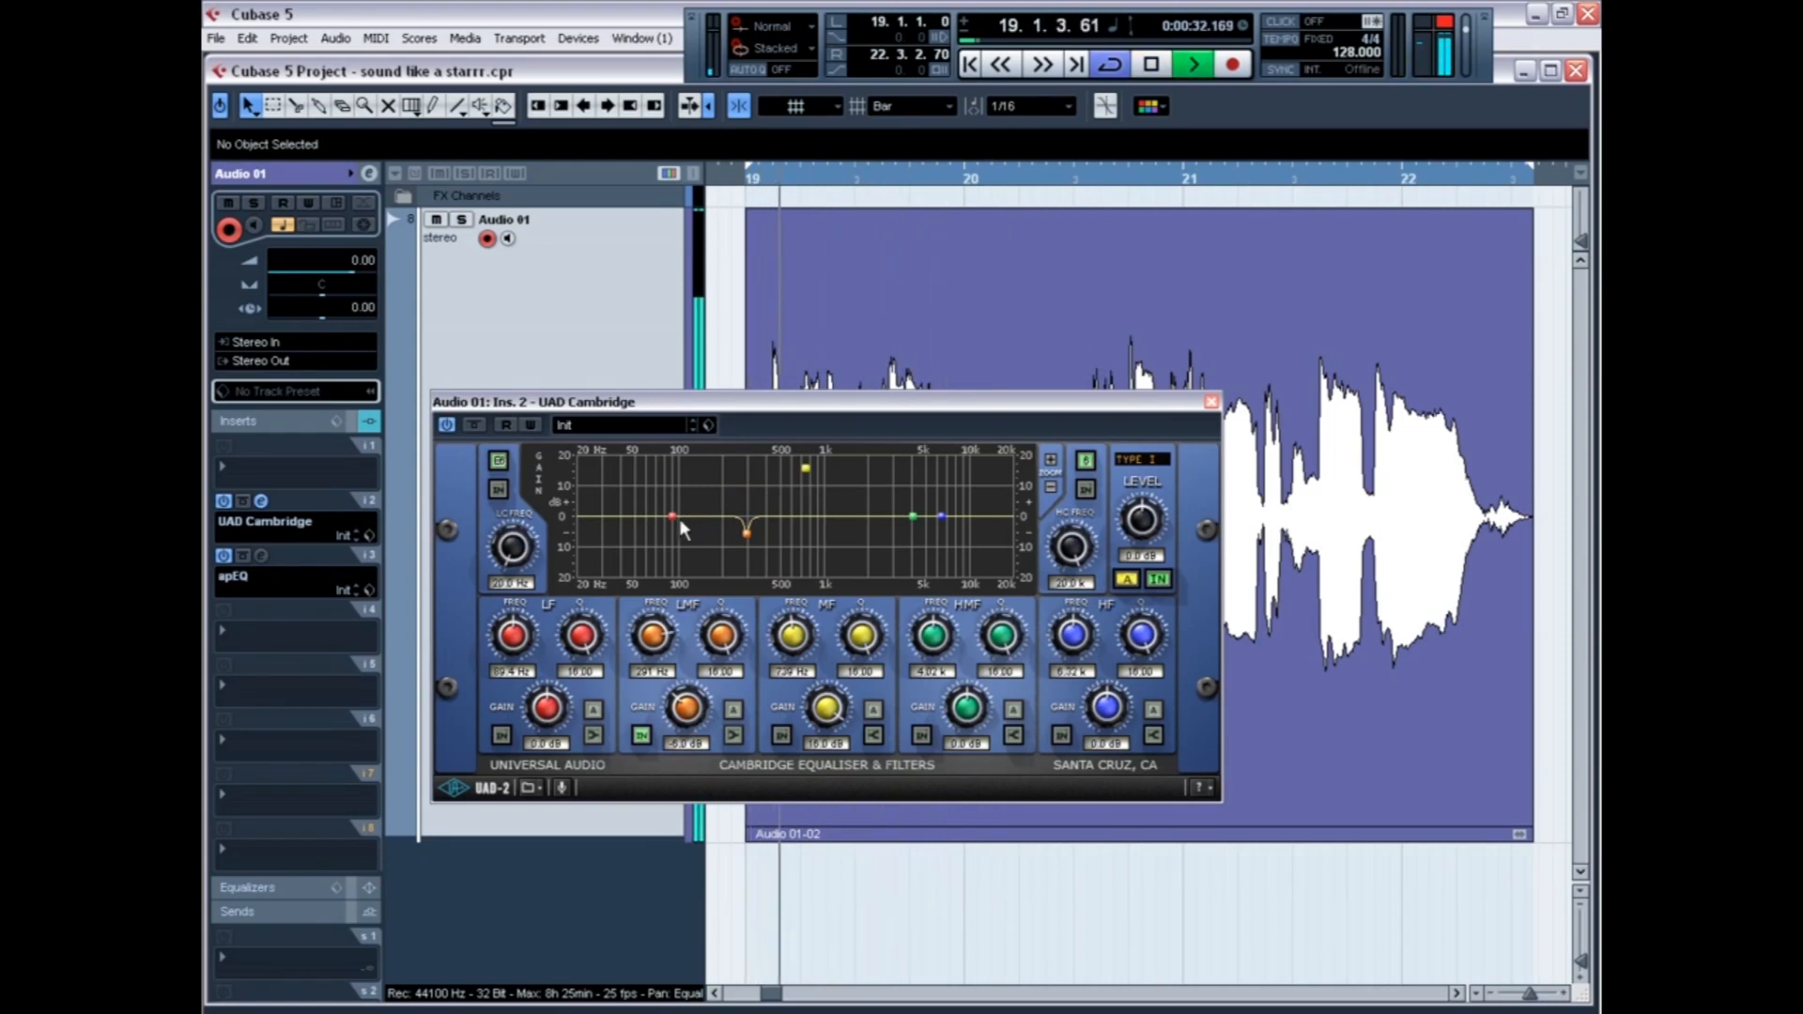
Set the LF band to 291 Hz with about a 6 dB cut and move the LMF cut slightly higher in frequency
click(514, 672)
text(291)
key(Return)
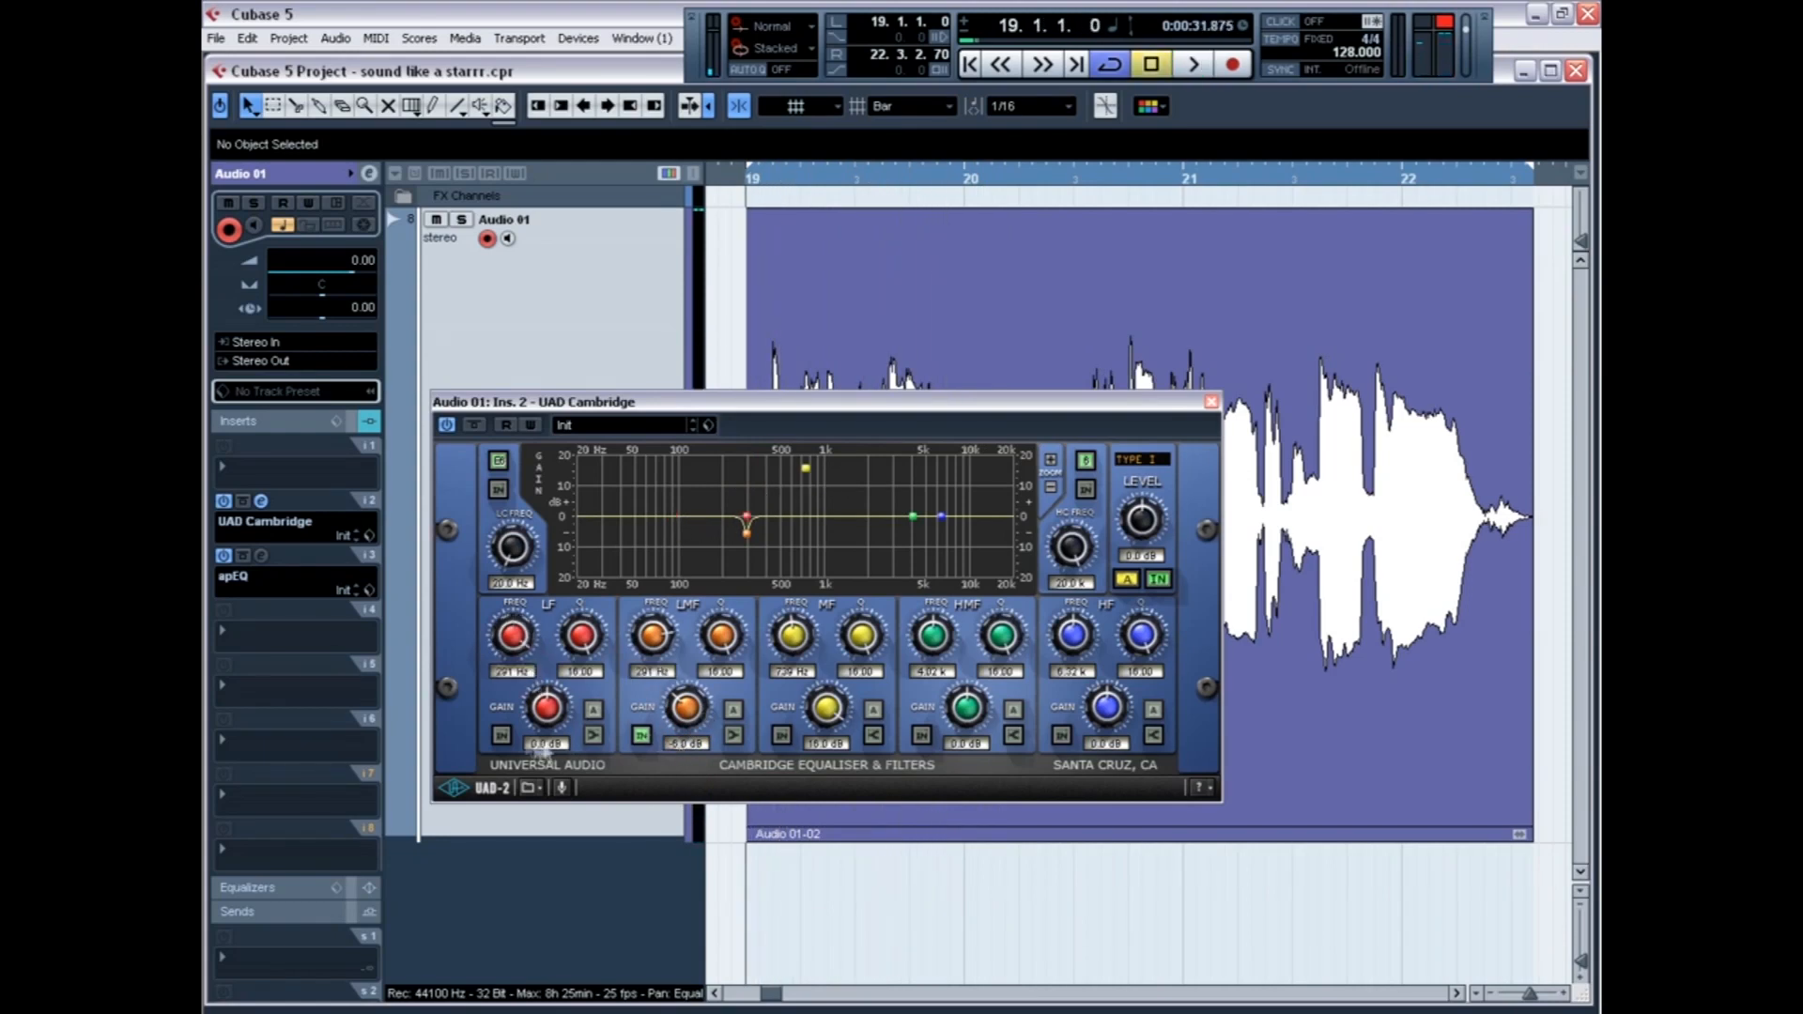
mouse_move(753, 510)
mouse_down()
mouse_move(757, 455)
mouse_move(761, 531)
mouse_up()
key(space)
key(space)
Locate a resonance around 730 Hz by boosting the MF band, and cut it there by about 5 dB
mouse_move(808, 473)
mouse_down()
mouse_move(801, 496)
mouse_move(775, 454)
mouse_move(807, 456)
mouse_up()
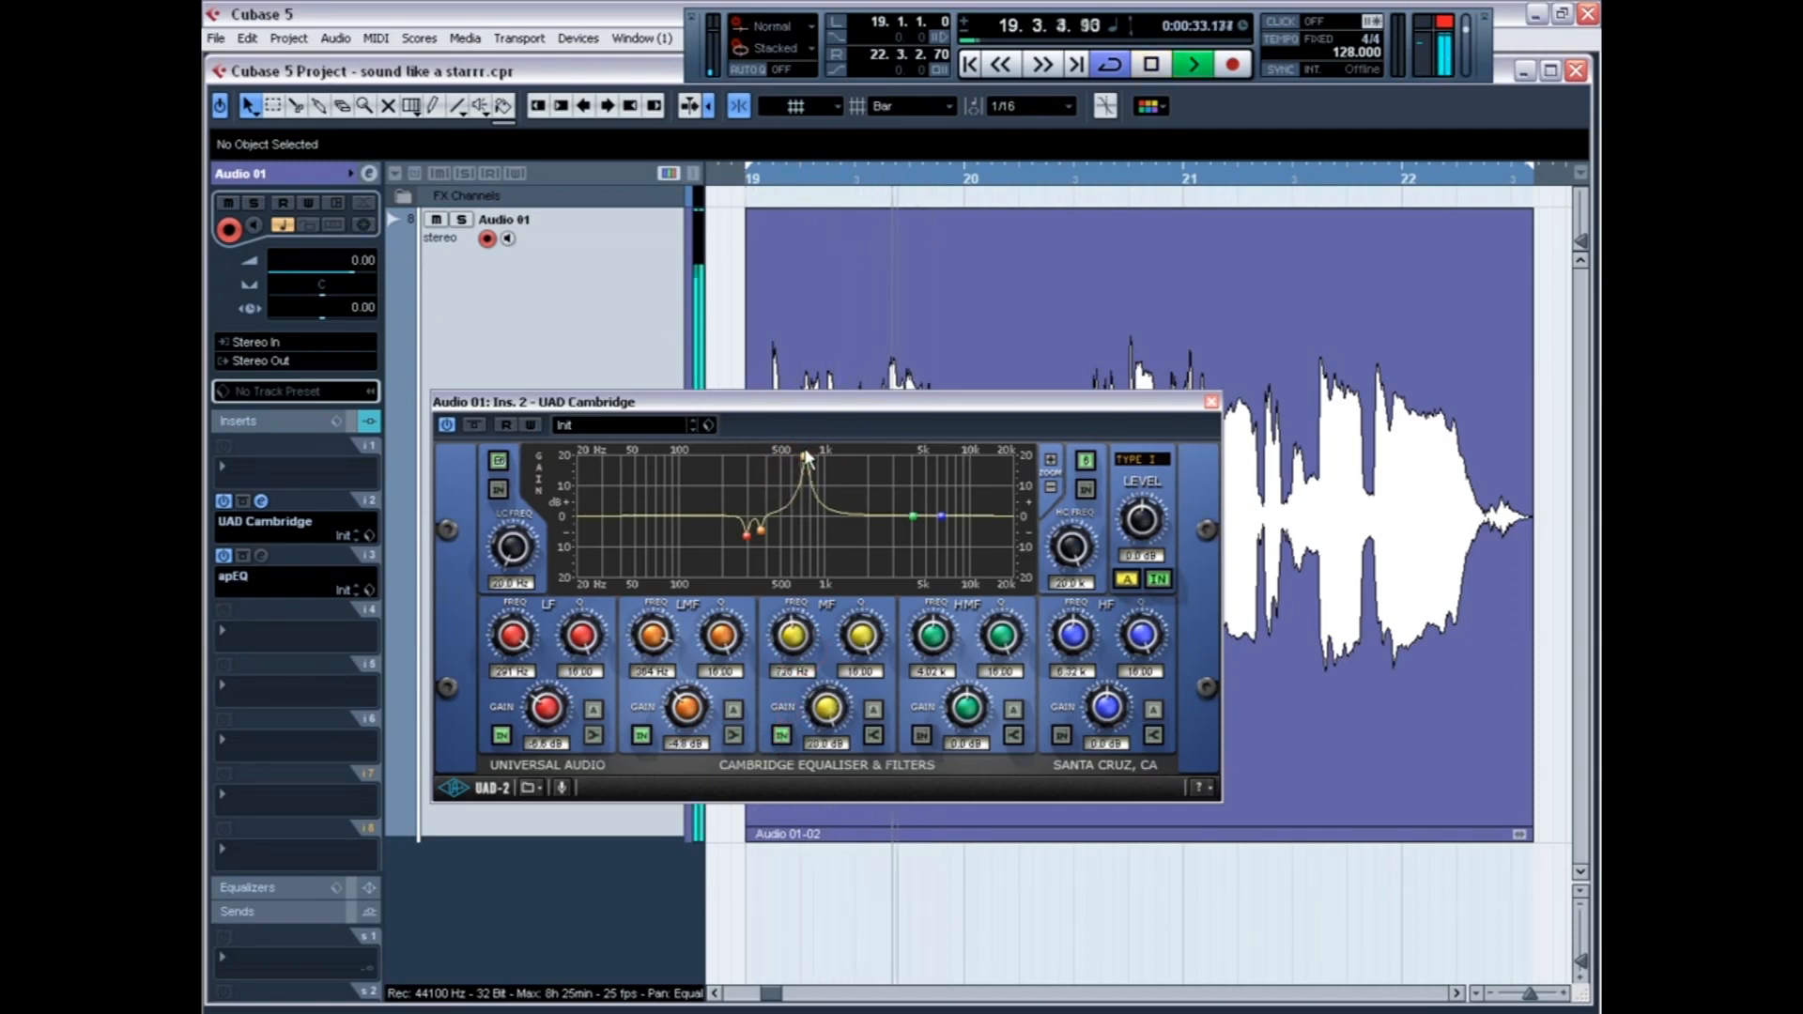
key(space)
drag(827, 709, 808, 754)
key(space)
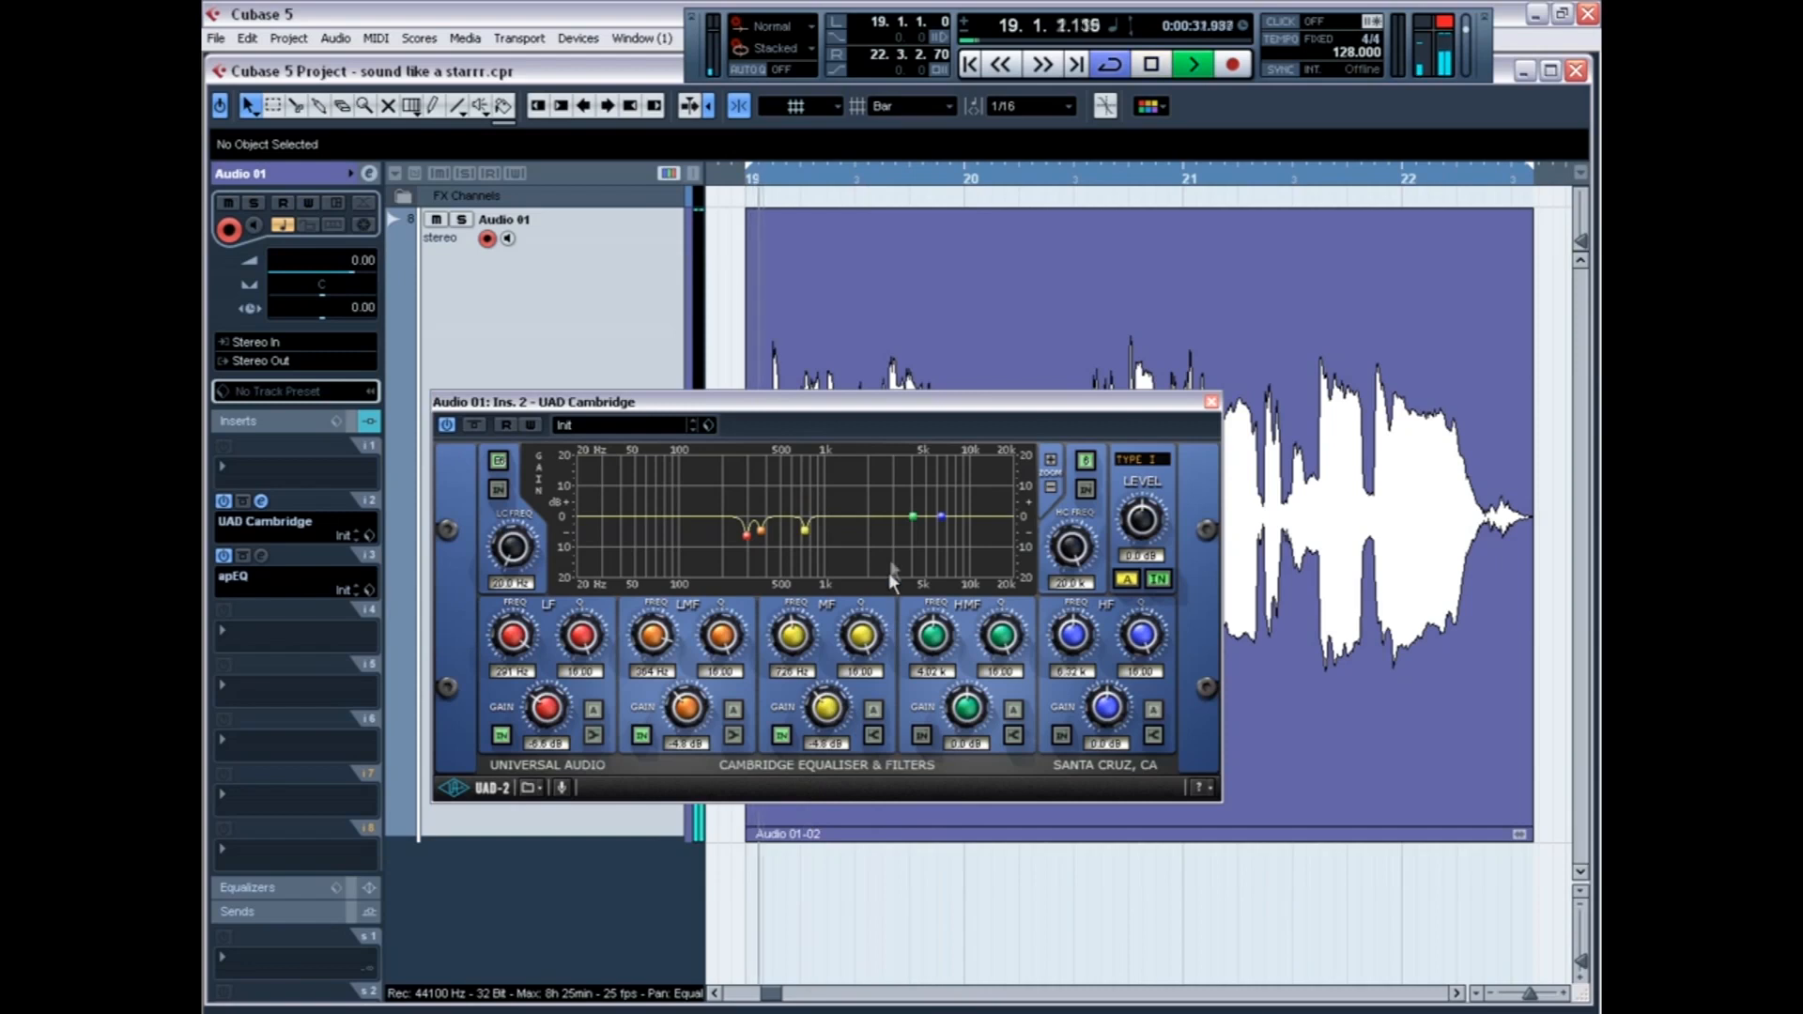
Sweep the boosted HMF band to about 1.8 kHz during playback and turn it into a cut of about 6 dB
drag(913, 517, 865, 460)
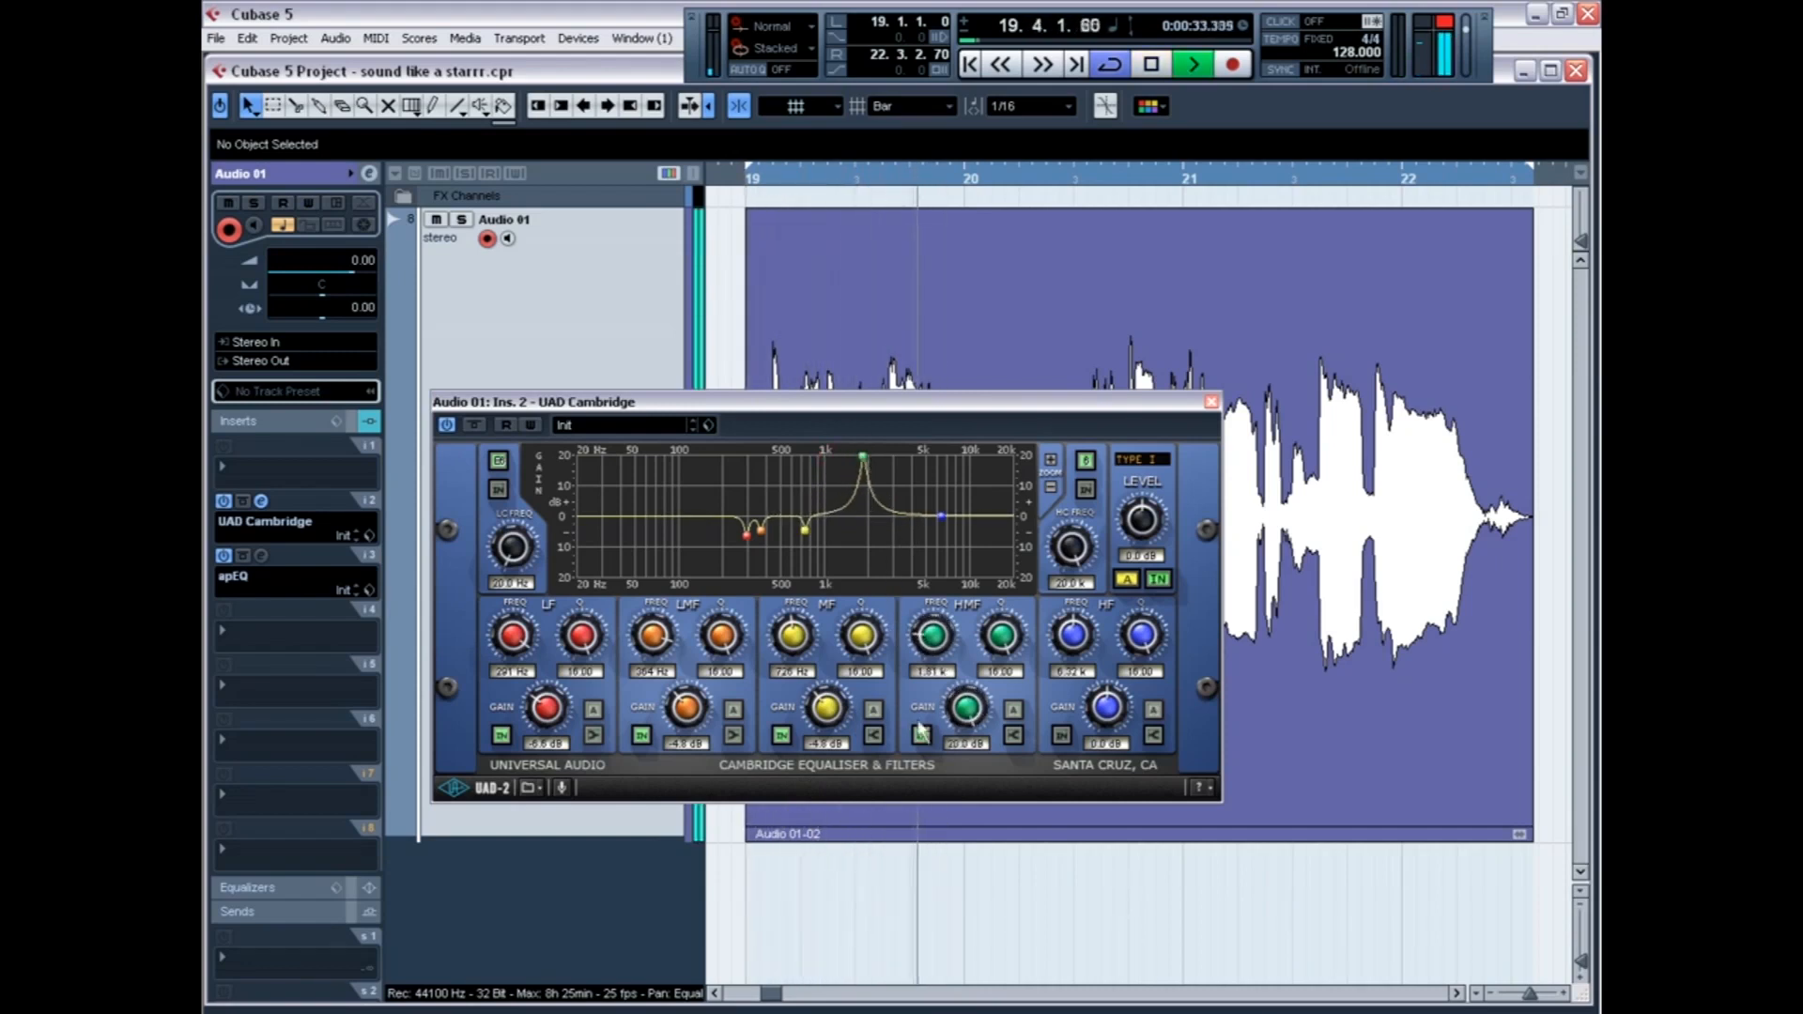
key(space)
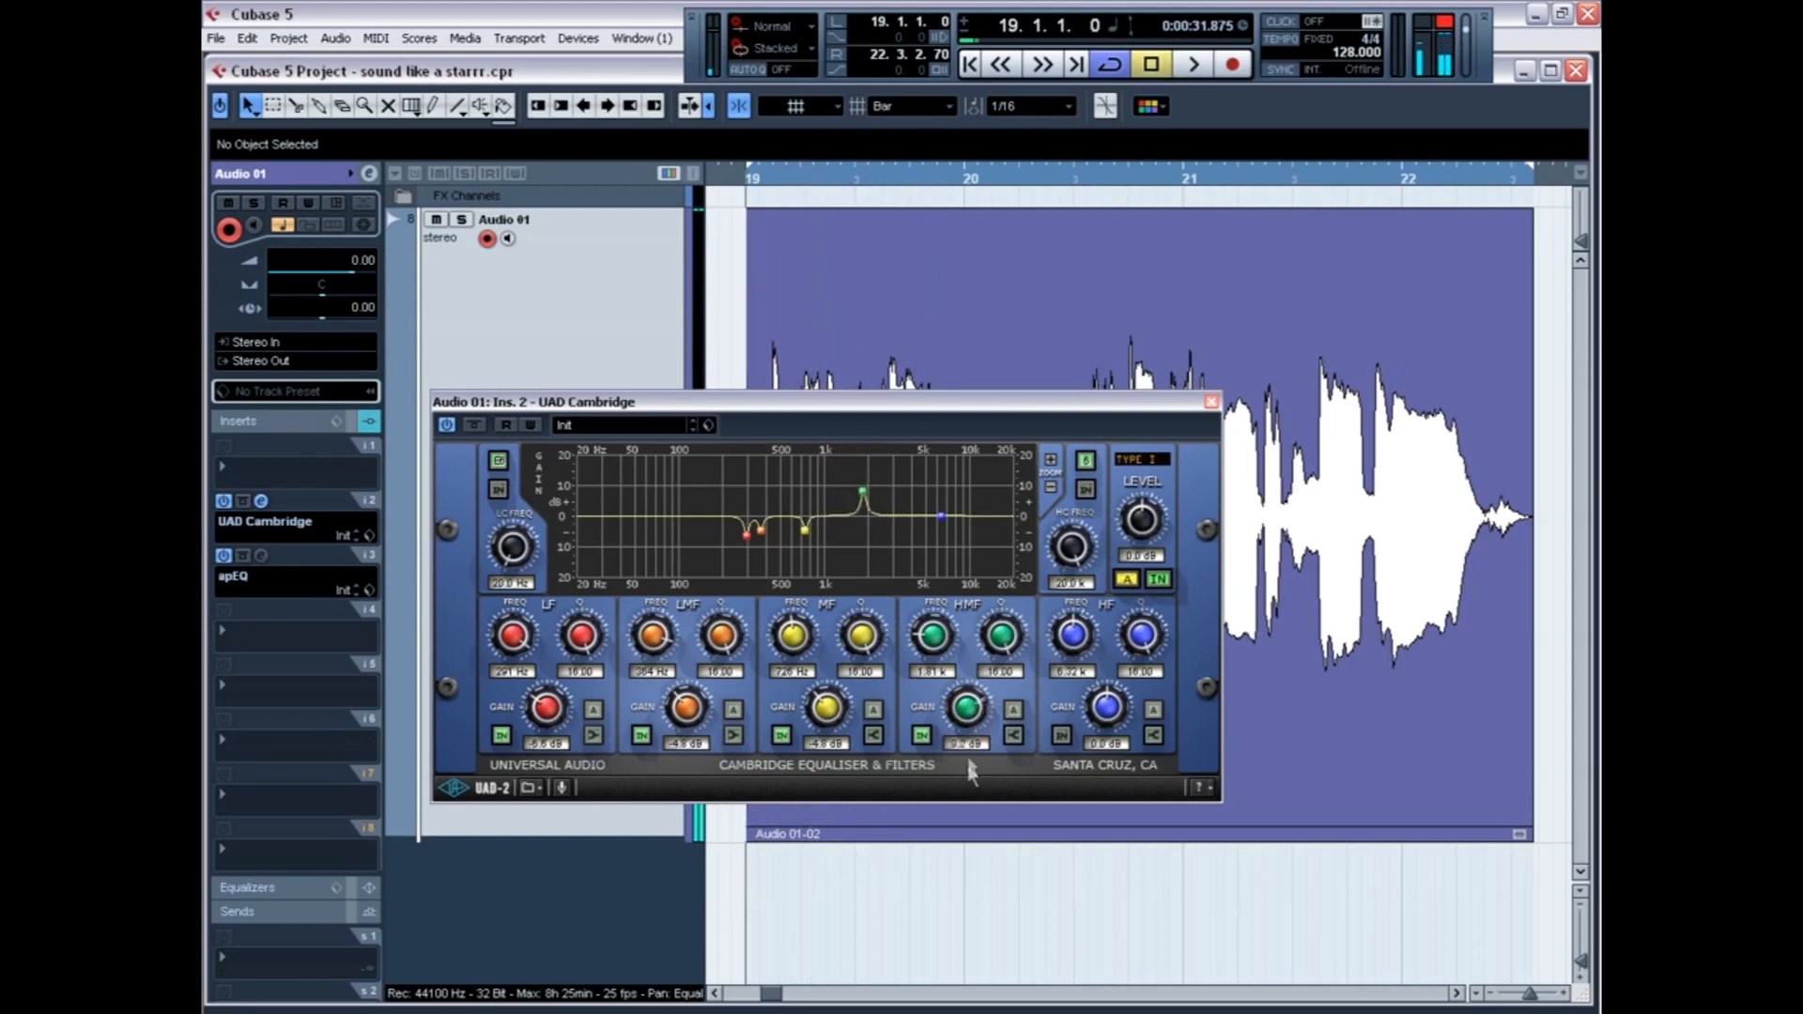
key(space)
Sweep the HF band to about 3.5 kHz, lower its Q and cut it by about 3 dB
drag(942, 516, 905, 454)
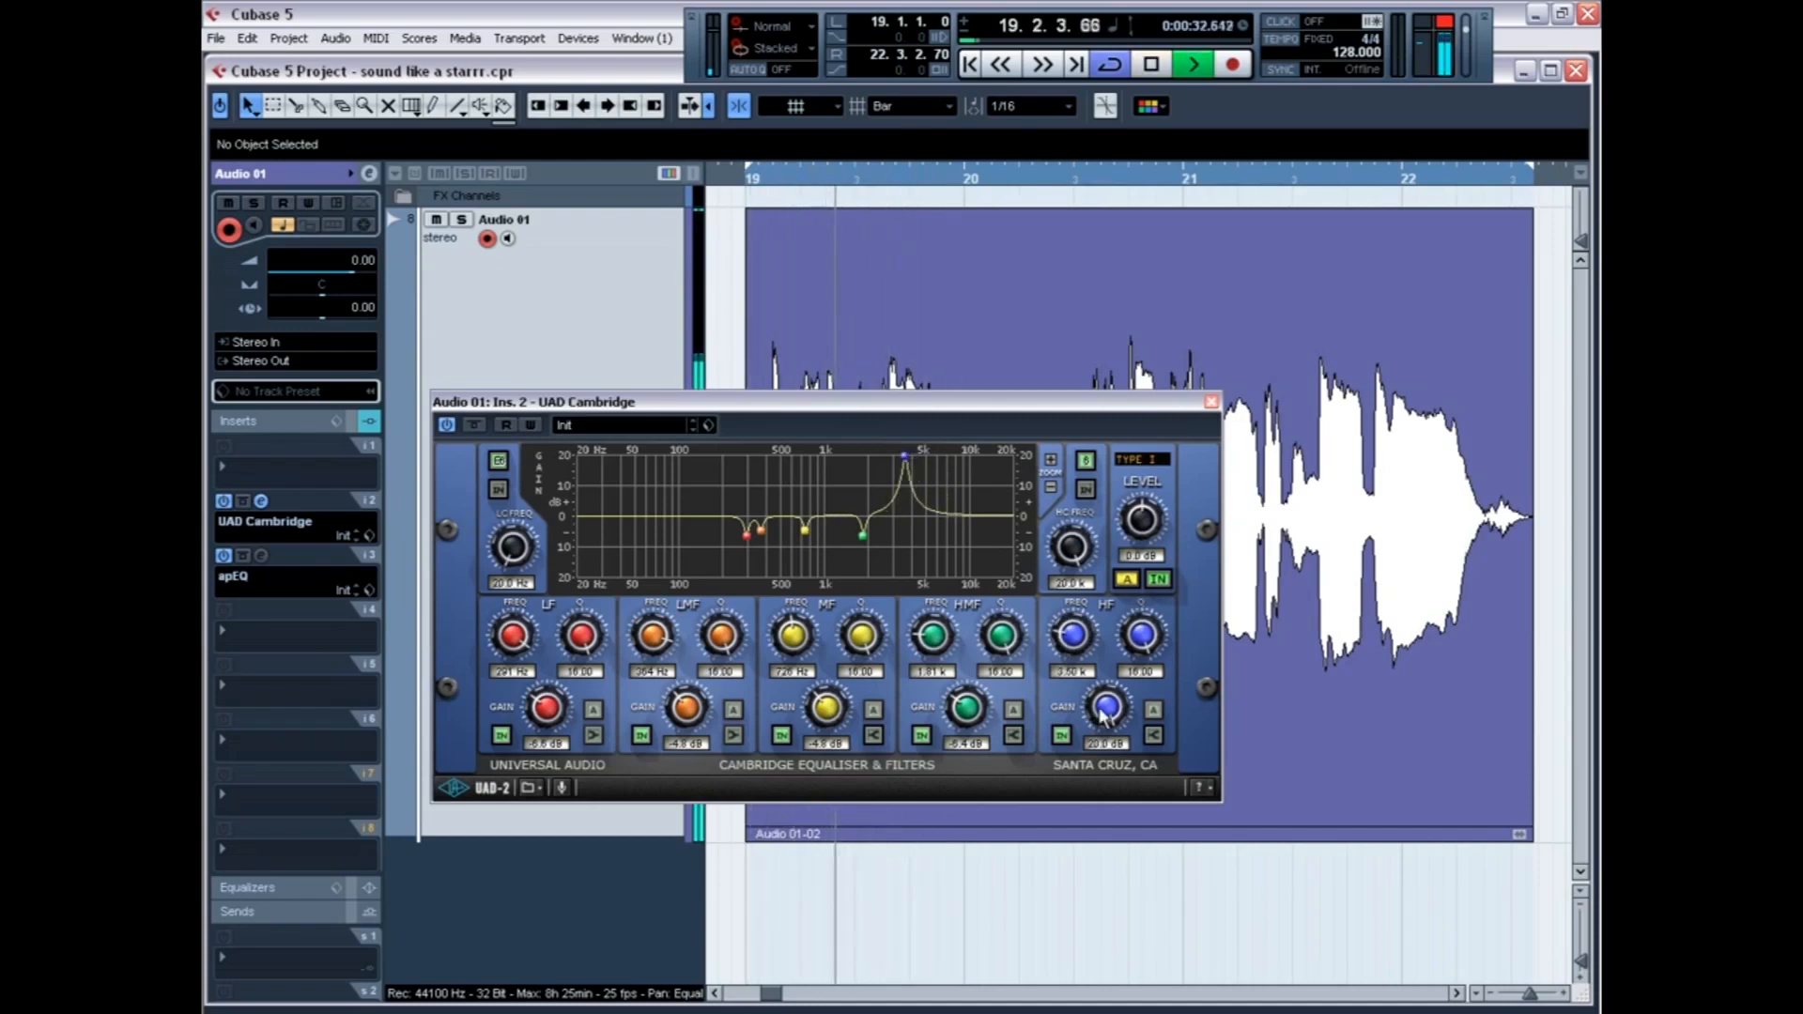
drag(1141, 637, 1107, 836)
key(space)
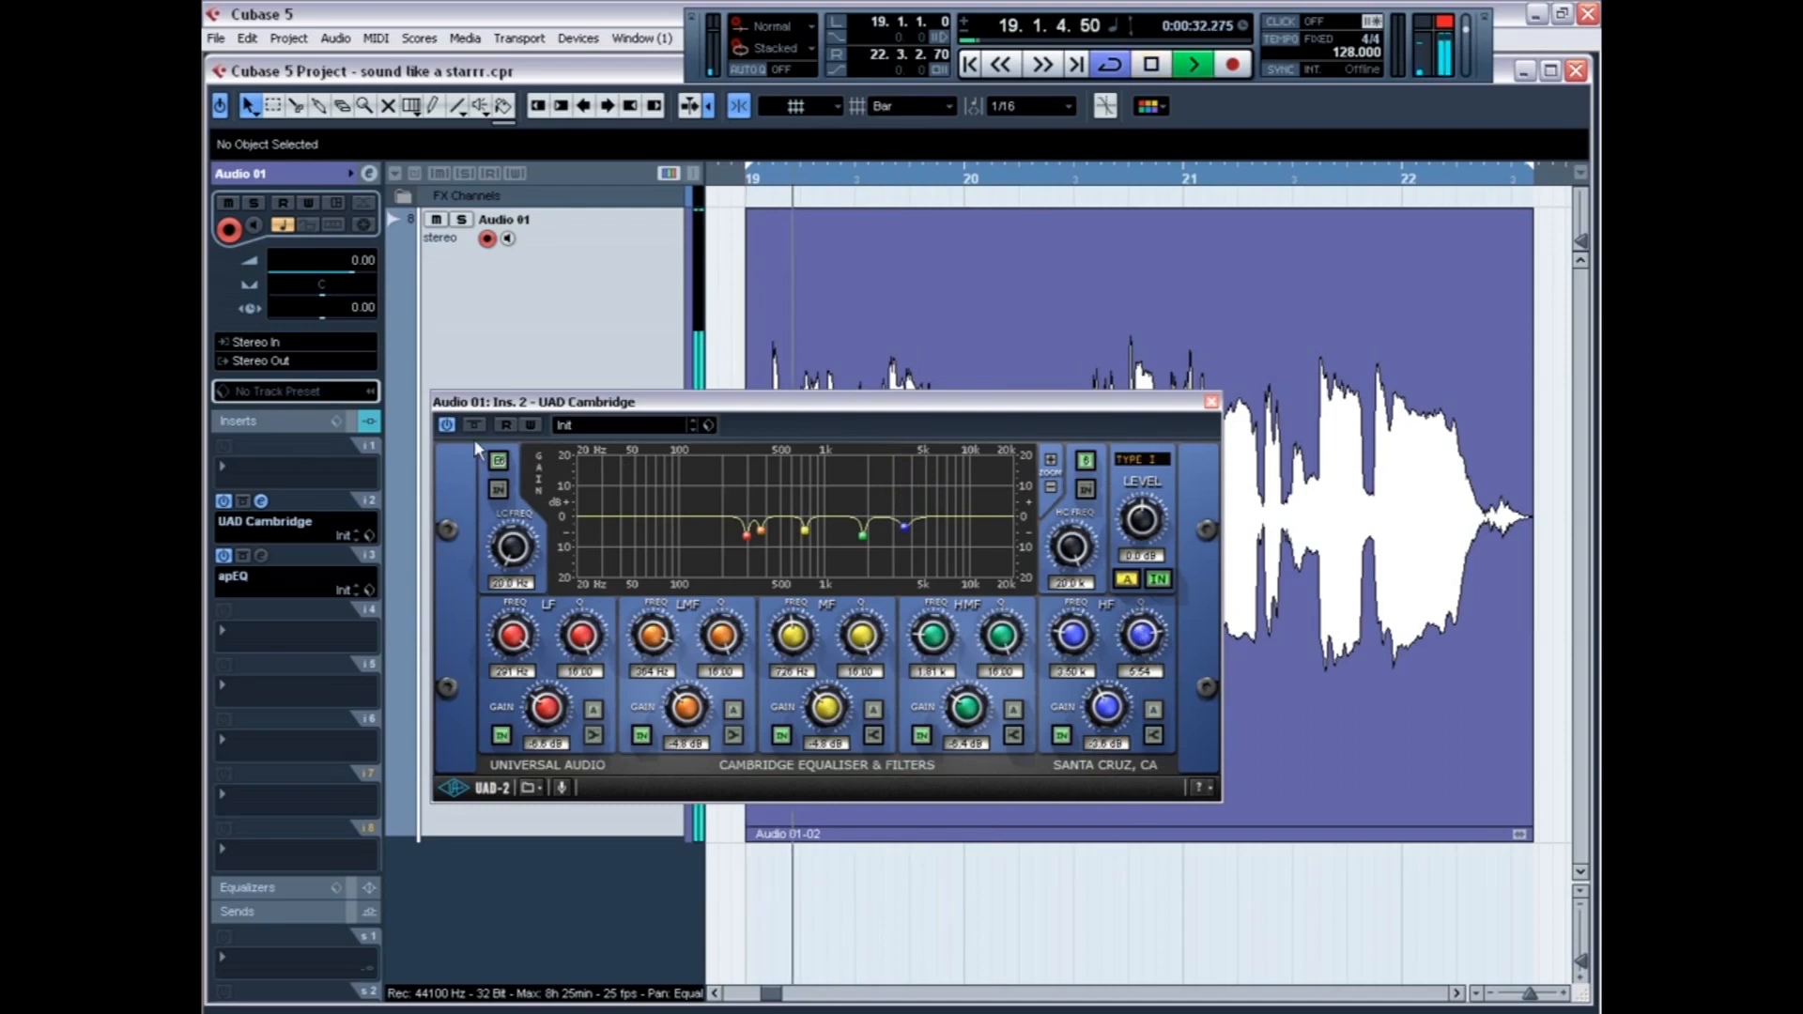
Move the Cambridge window clear of the waveform and compare the vocal with the equaliser bypassed and active
key(space)
drag(1024, 409, 1207, 545)
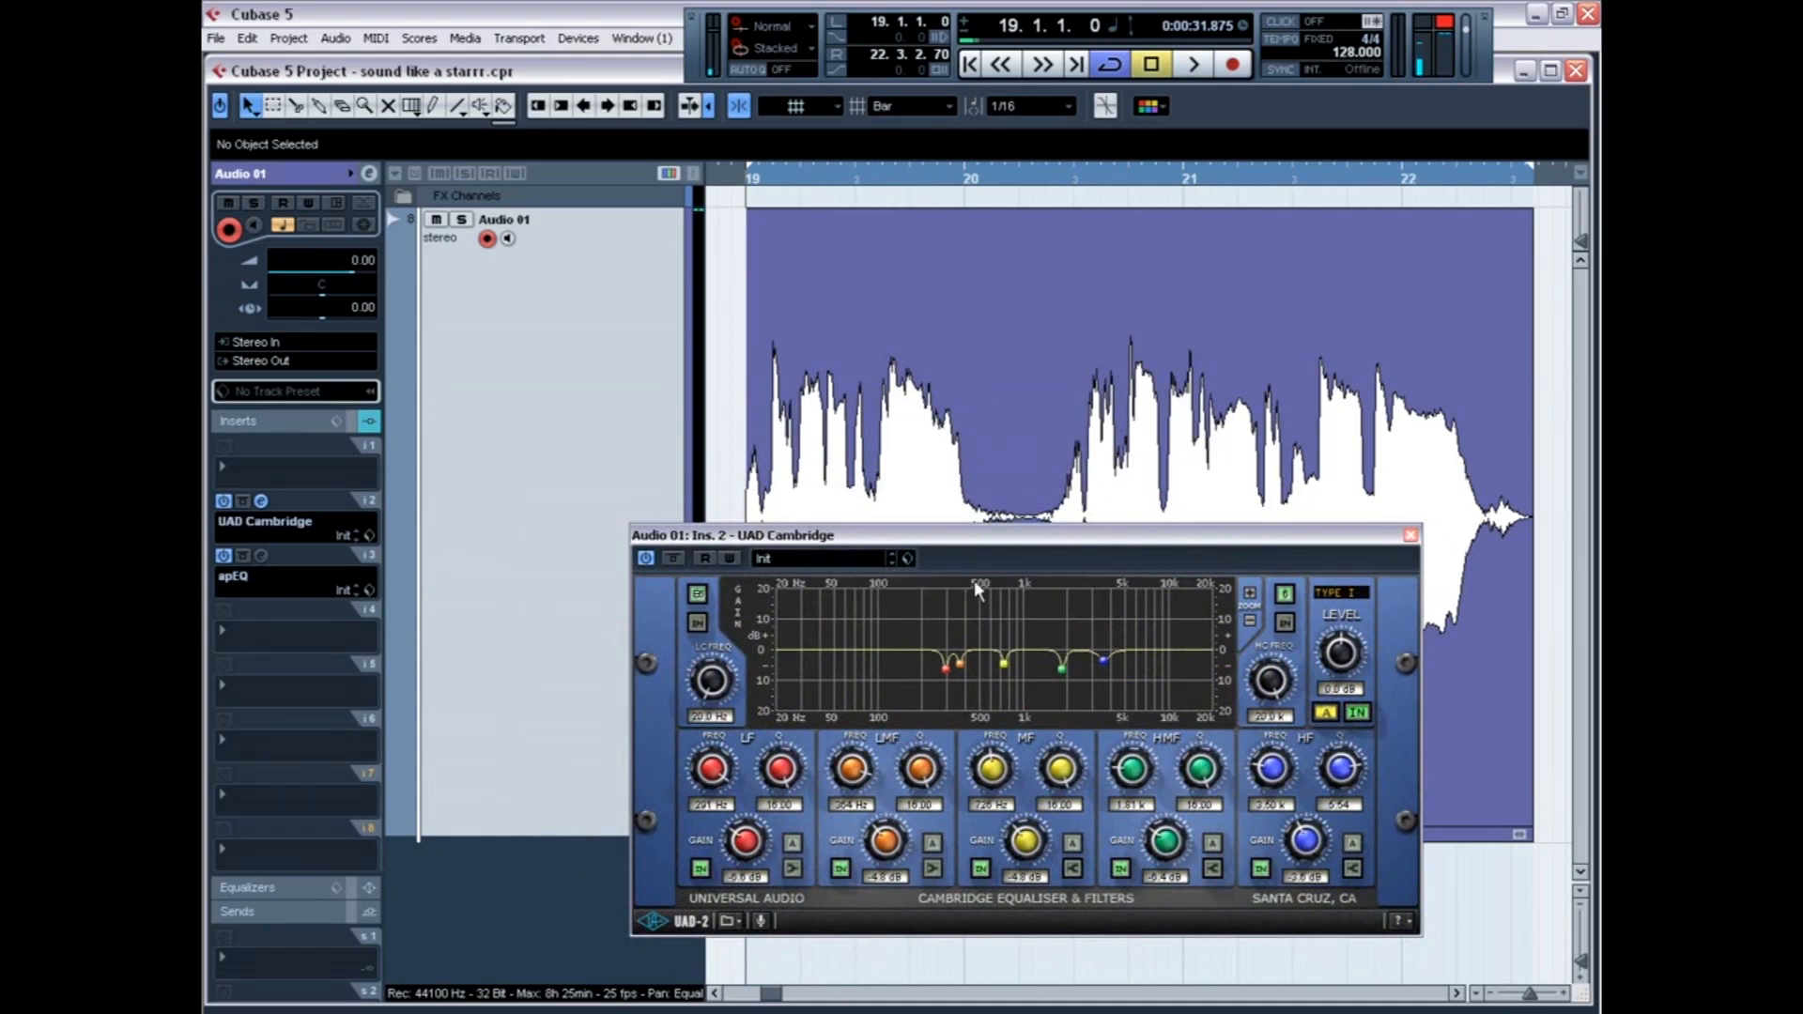
click(676, 558)
key(space)
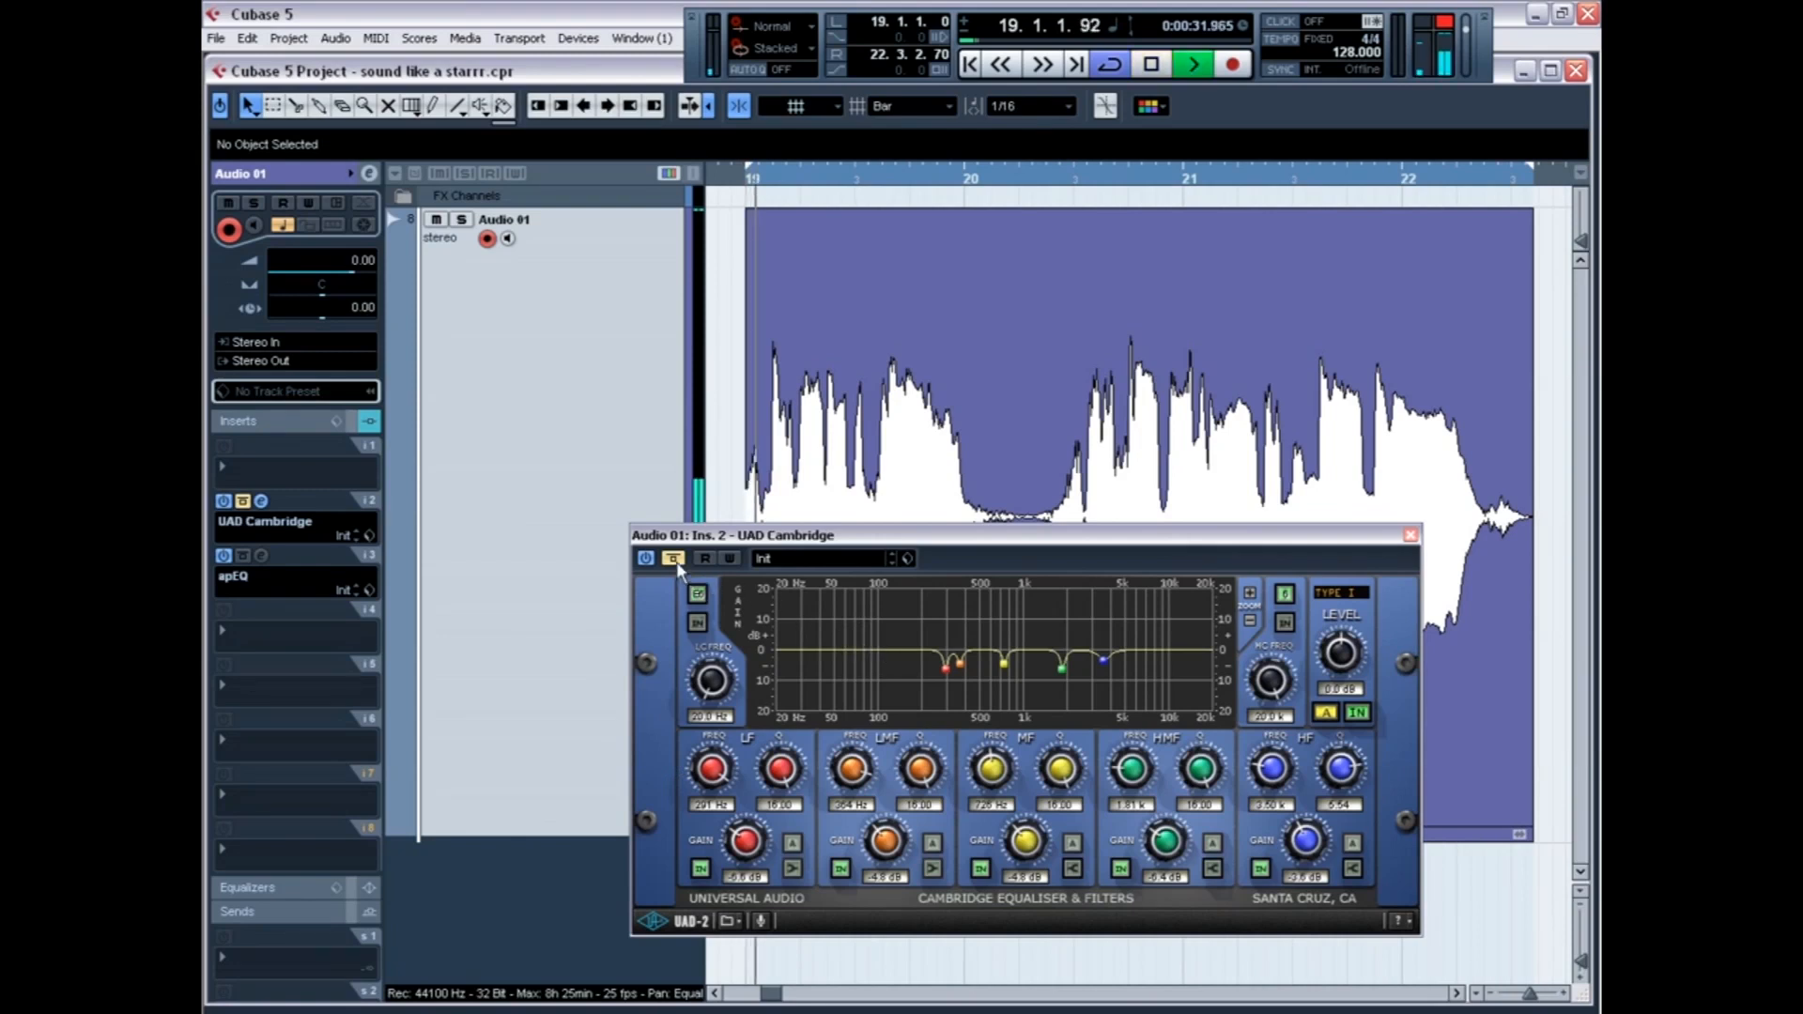
click(676, 560)
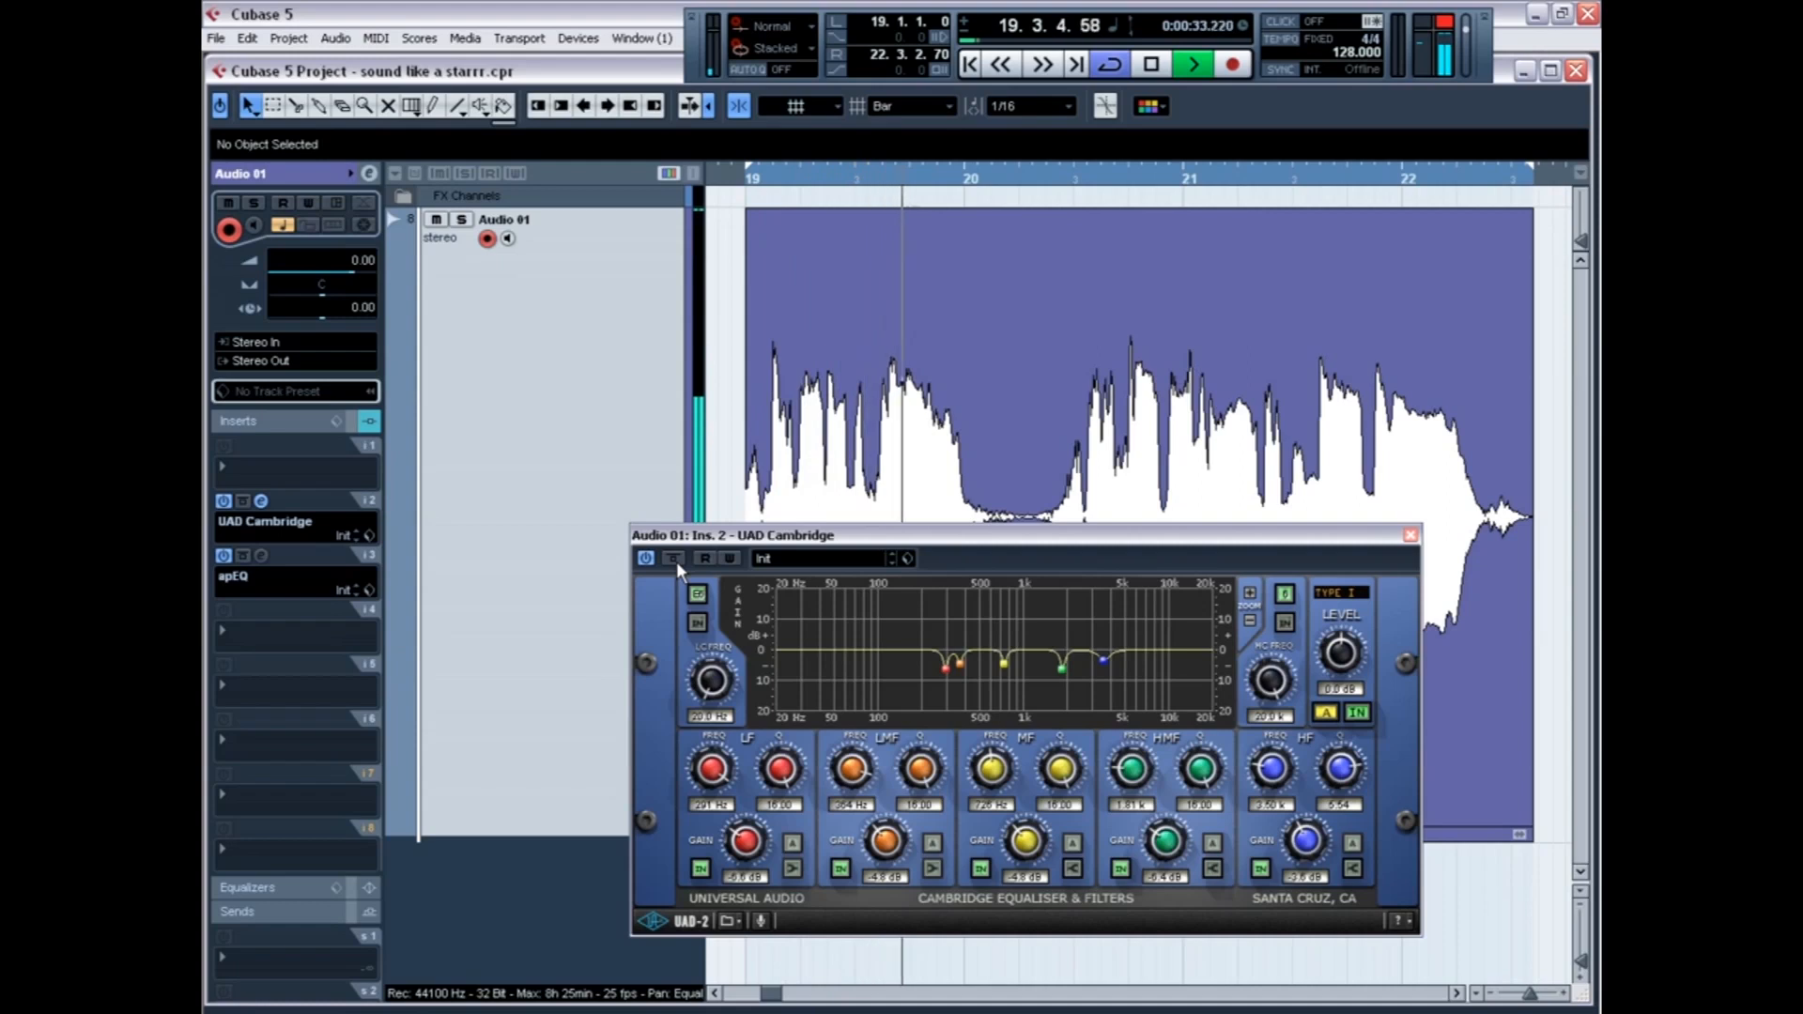
key(space)
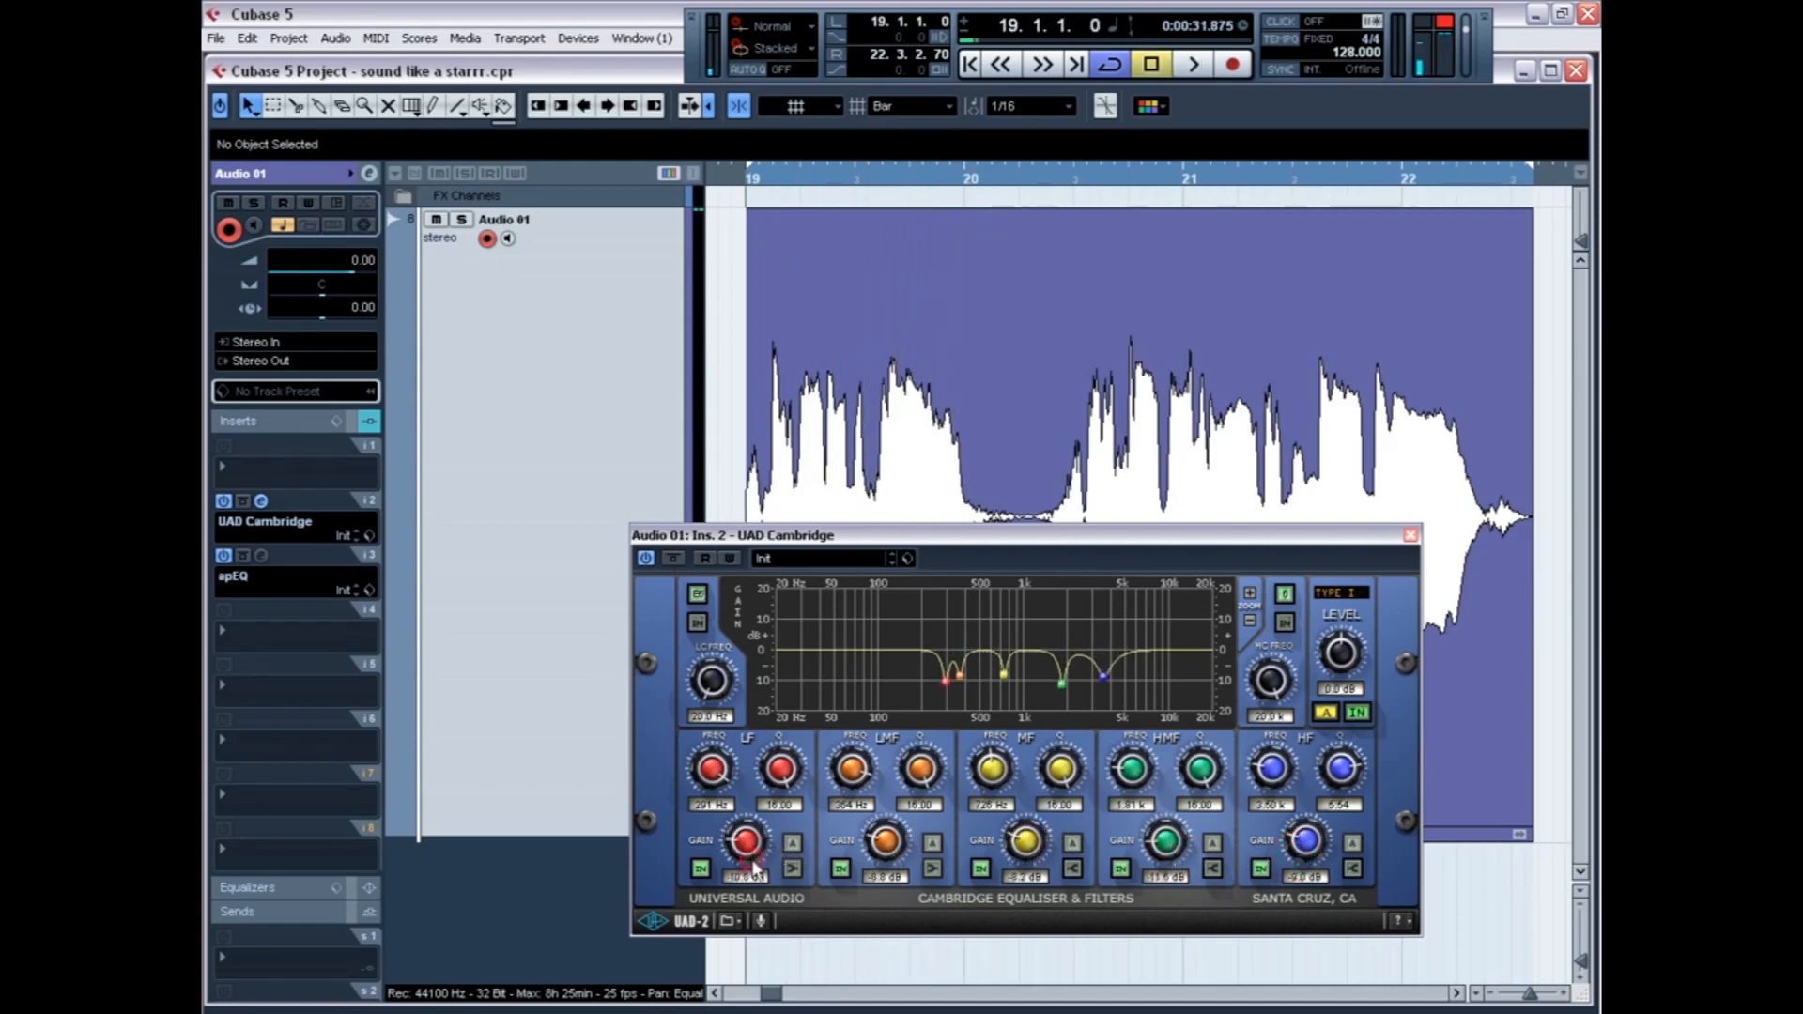
Deepen all five Cambridge cuts to roughly 8 to 11 dB and audition the vocal against the bypassed signal
key(space)
click(677, 559)
key(space)
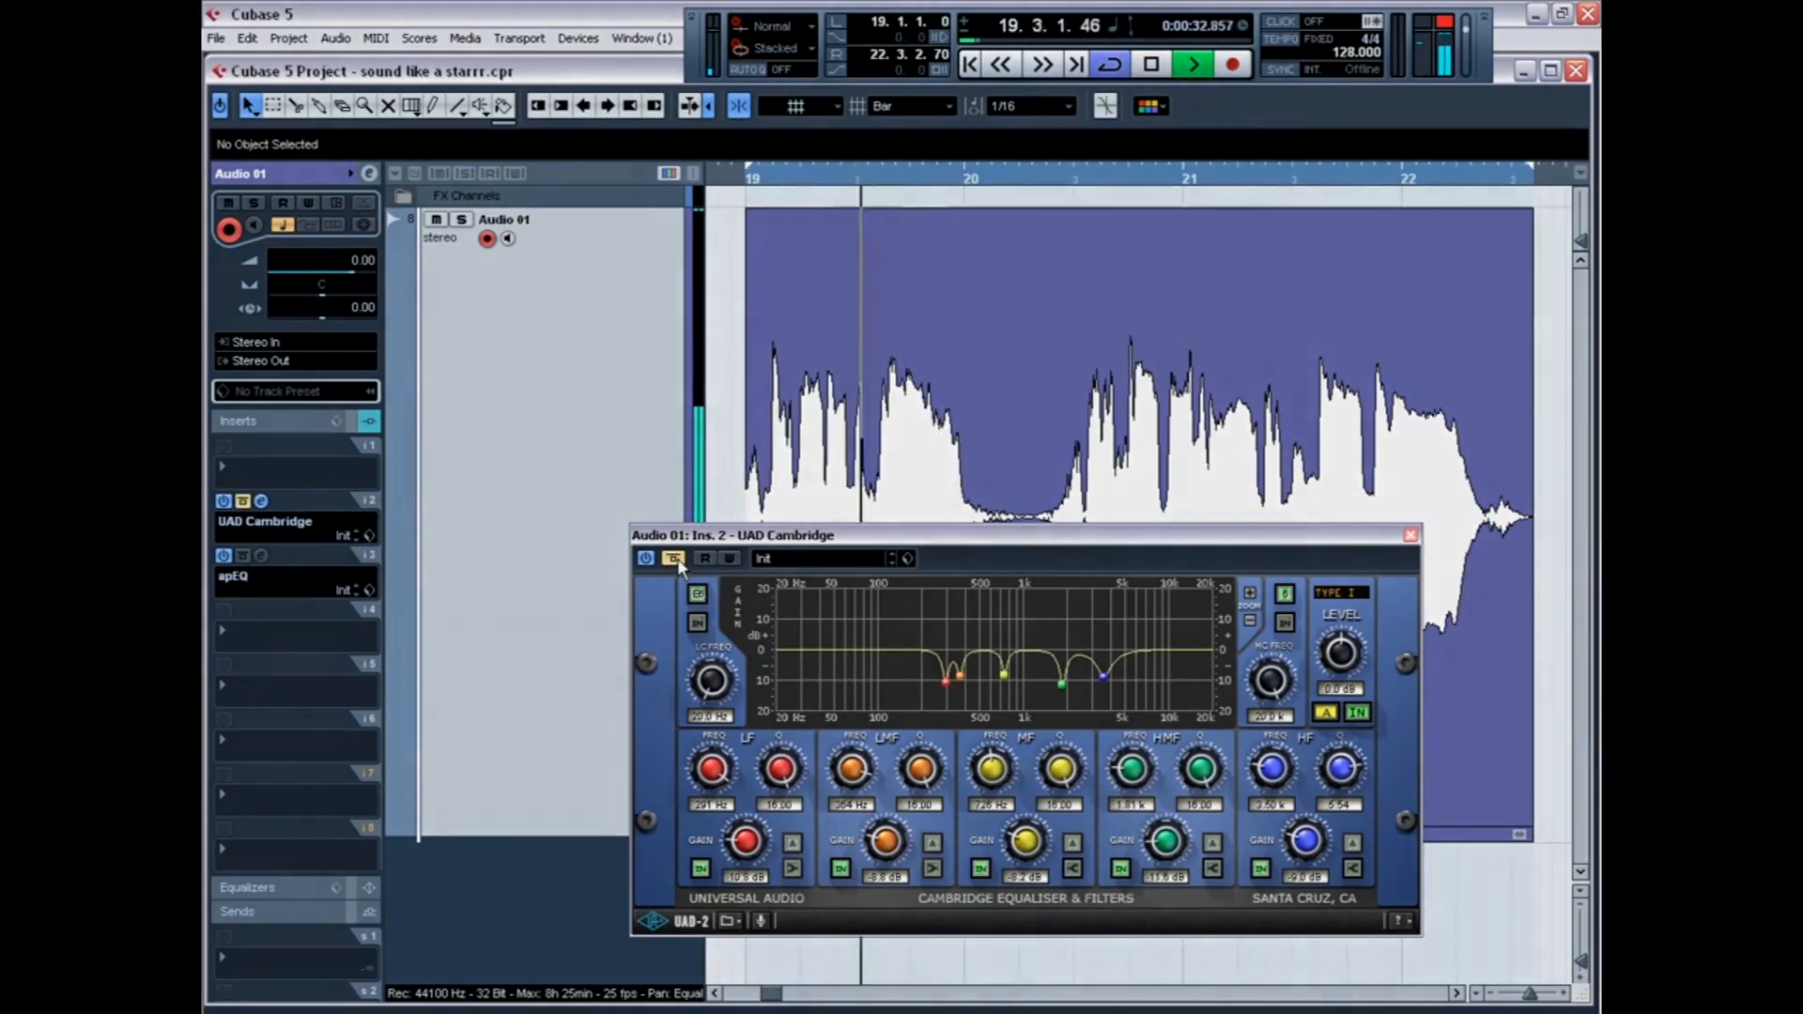